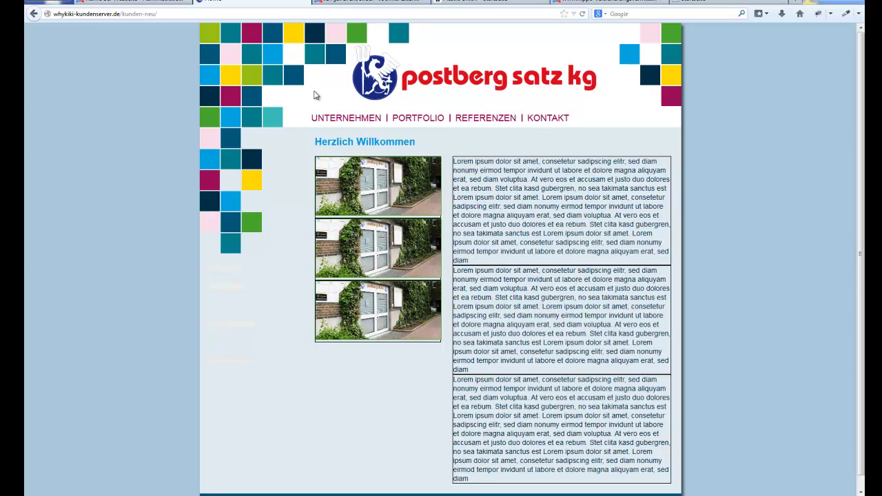
Step: Return to the Joomla administration, discard the unsaved Newsflash module and open the template styles overview
left_click(138, 1)
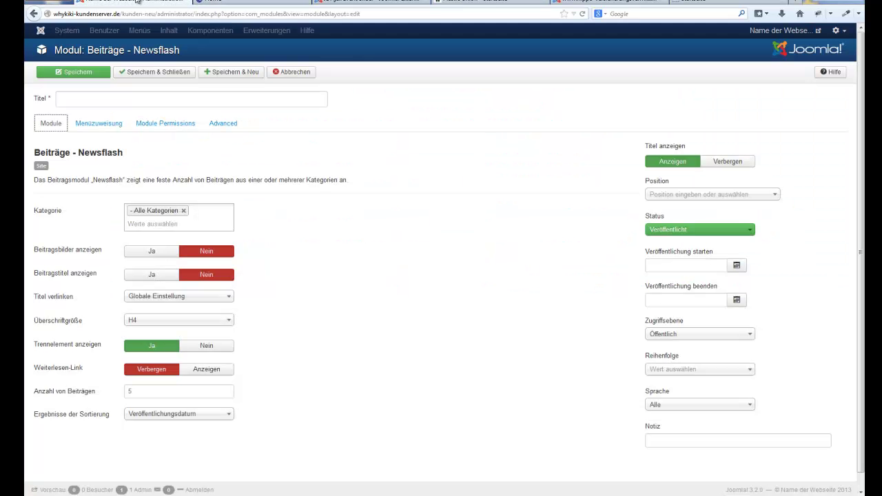
left_click(295, 73)
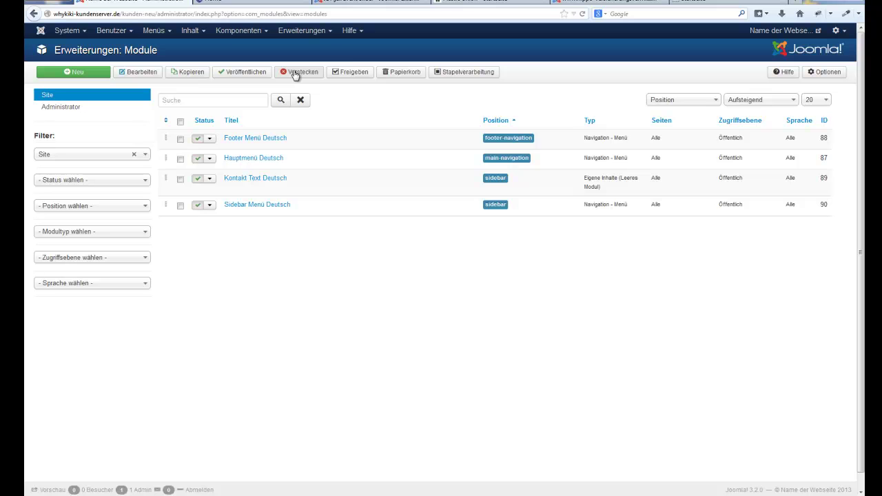
left_click(300, 31)
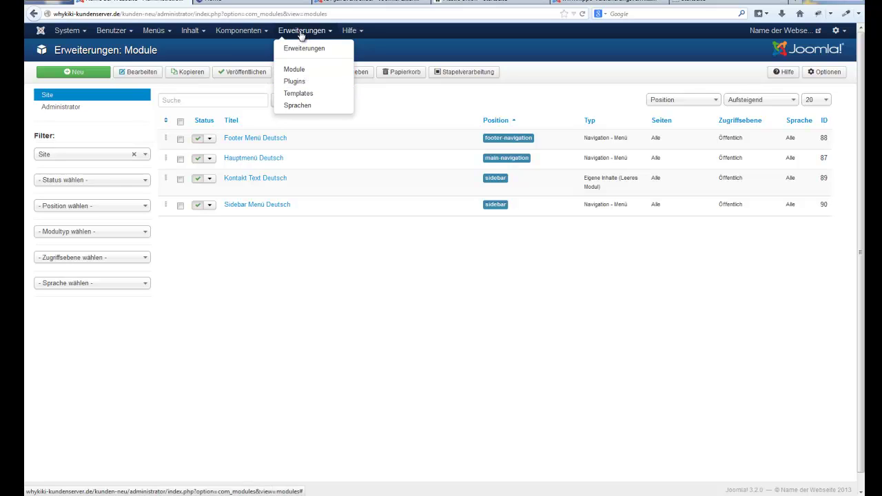
left_click(314, 94)
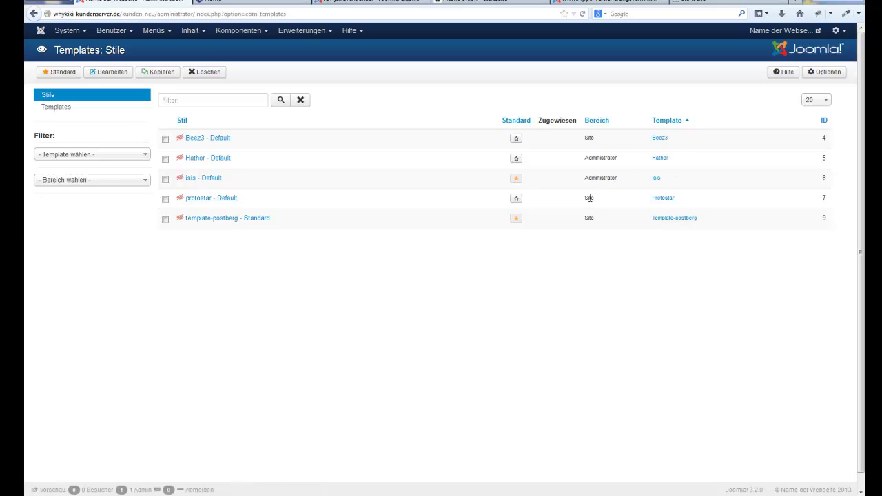
Step: Make protostar - Default the default site style and reload the front page to view its layout
key("ctrl+Tab")
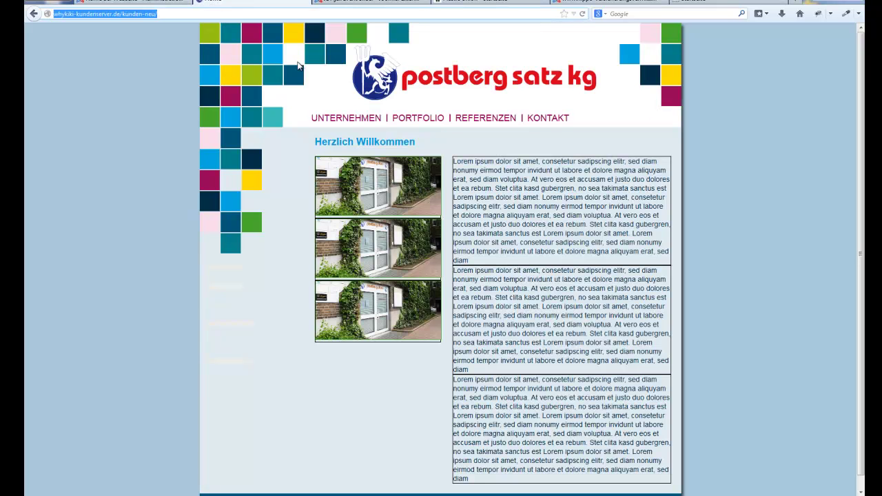
key("ctrl+shift+Tab")
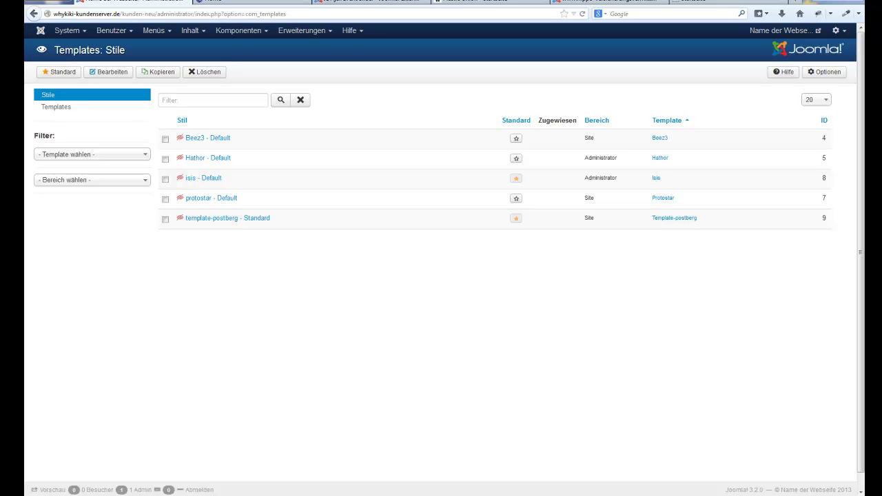
key("ctrl+Tab")
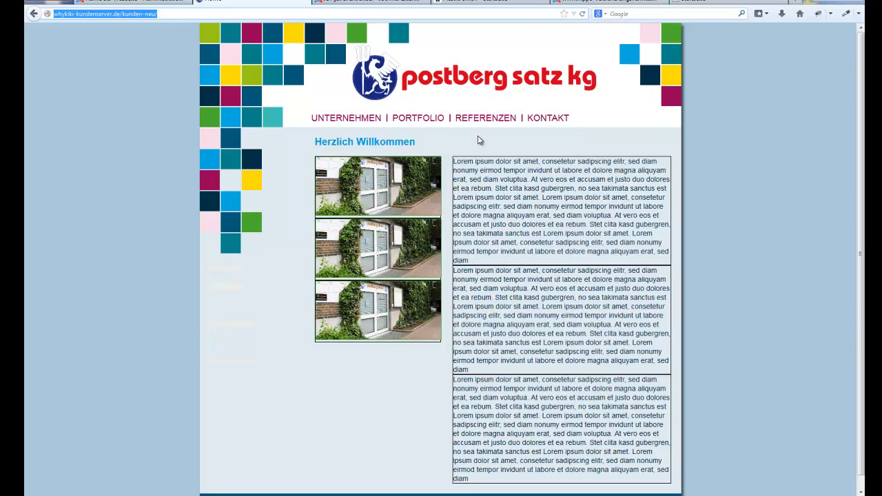
key("ctrl+Page_Up")
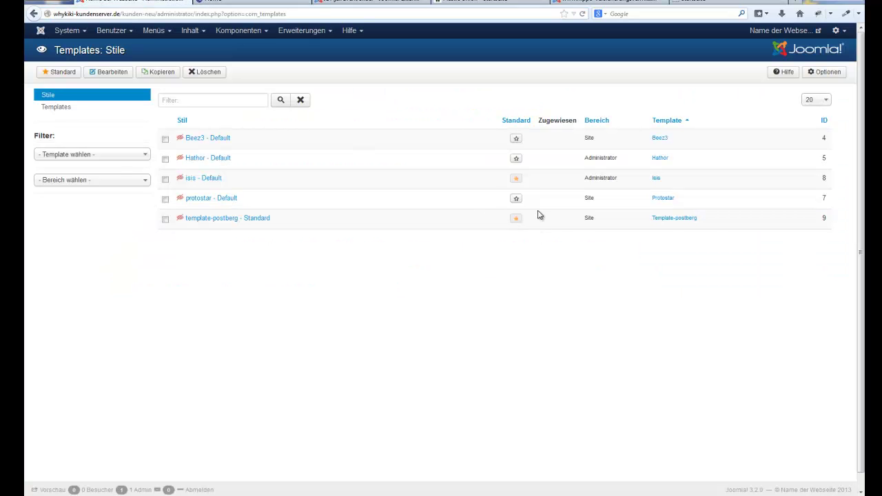
left_click(516, 200)
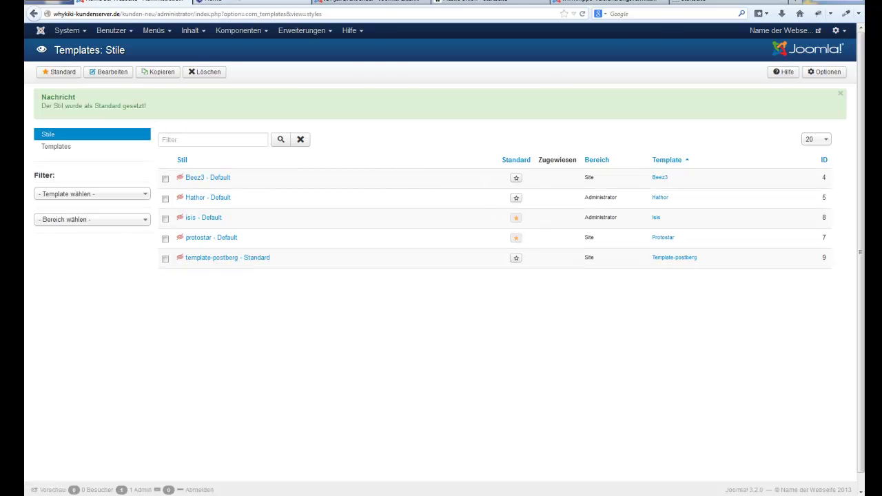
key("ctrl+Tab")
left_click(581, 14)
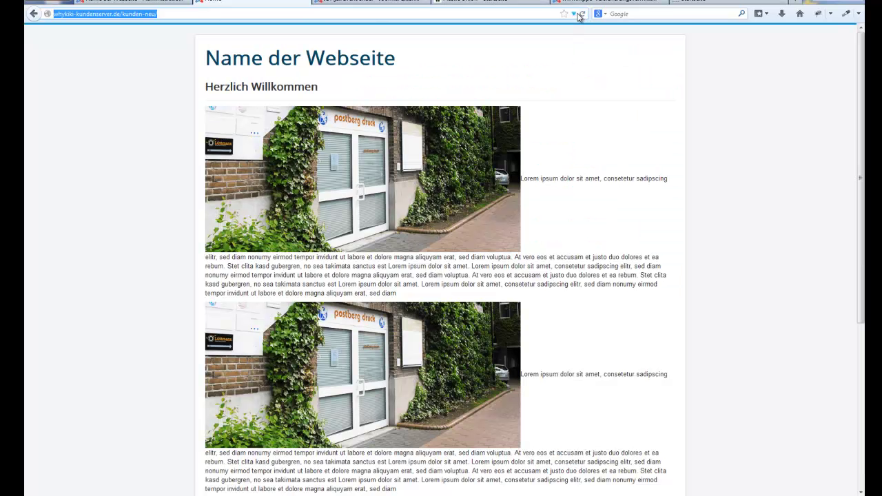
Step: Make Beez3 - Default the default site style, reload the front page and look through it
key("ctrl+shift+Tab")
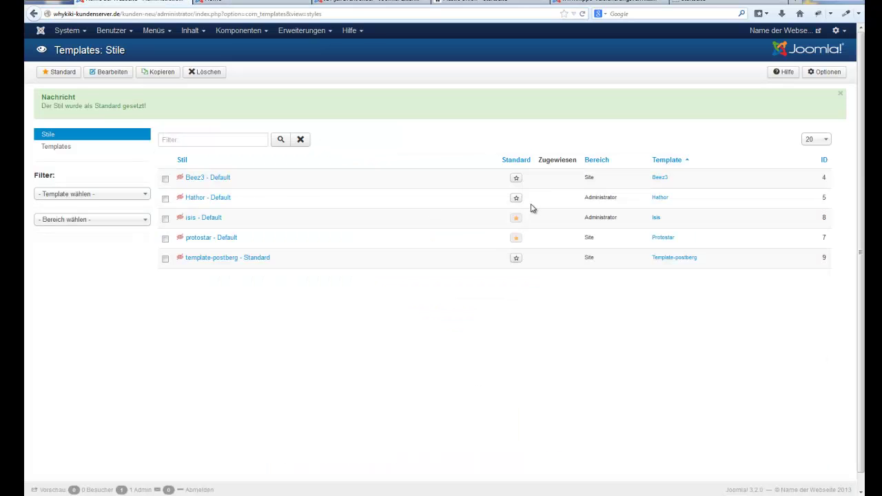
left_click(517, 180)
key("ctrl+Tab")
left_click(583, 15)
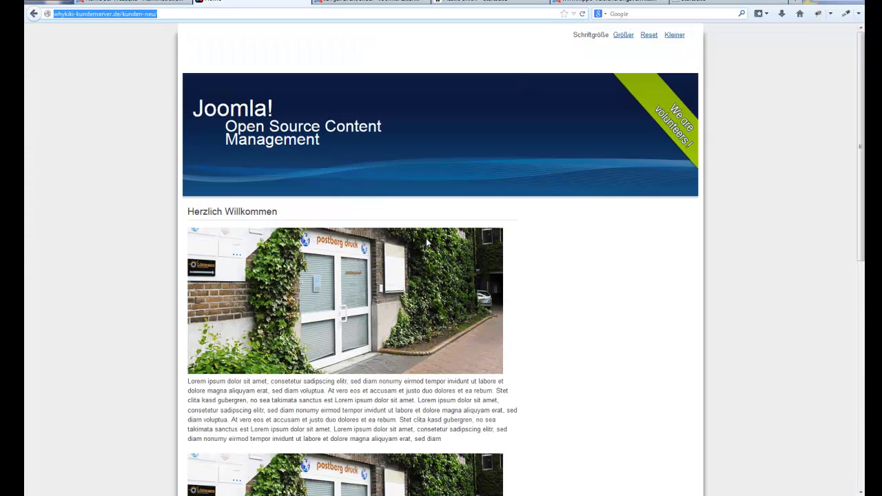
scroll(356, 355, "down", 5)
scroll(355, 355, "up", 5)
Step: Examine the module positions previewed on the Beez3 front page and close the template options without changes
key("ctrl+Page_Up")
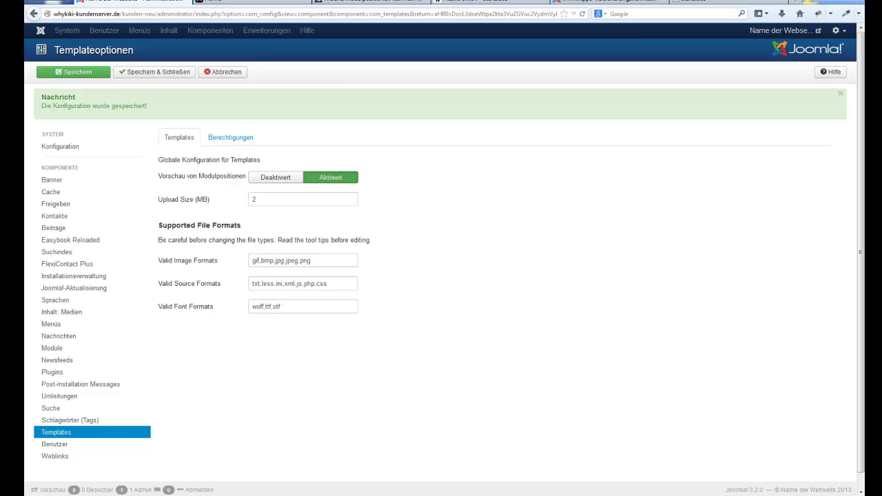
key("ctrl+Page_Down")
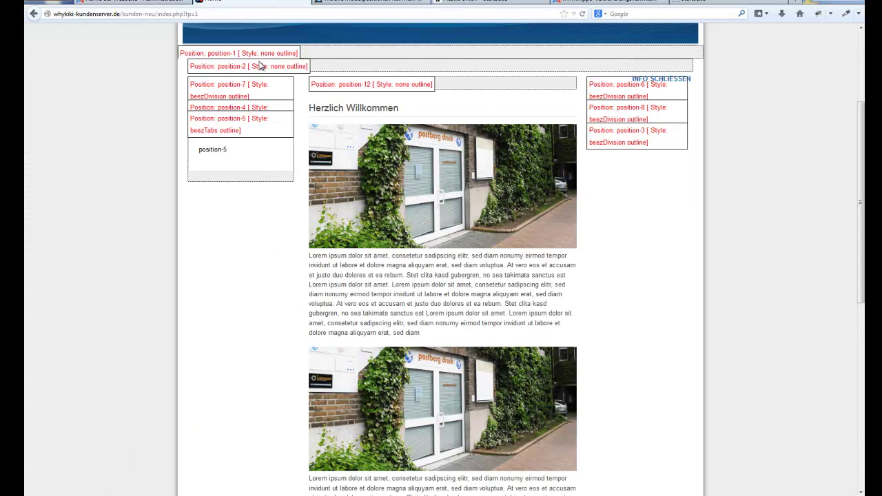
scroll(262, 66, "up", 4)
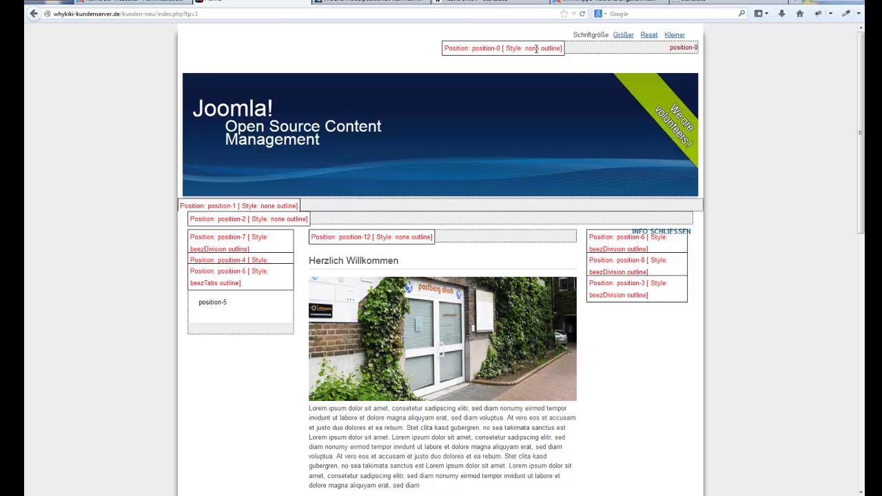
key("ctrl+Page_Up")
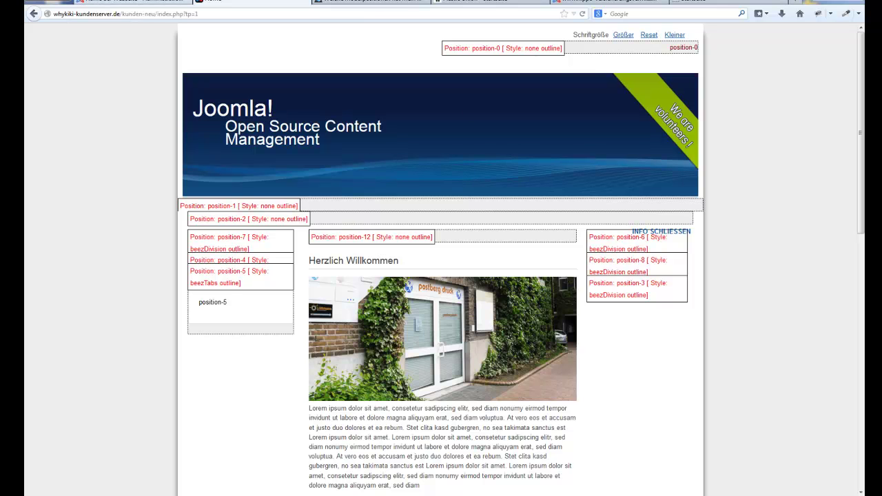
left_click(223, 73)
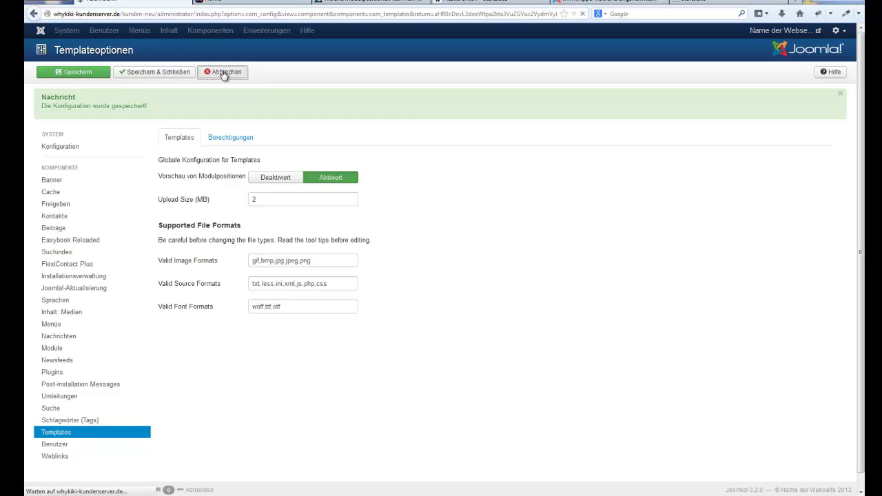
Step: Reopen the template options to check the module position preview setting against the front page, and leave them without changes
left_click(301, 31)
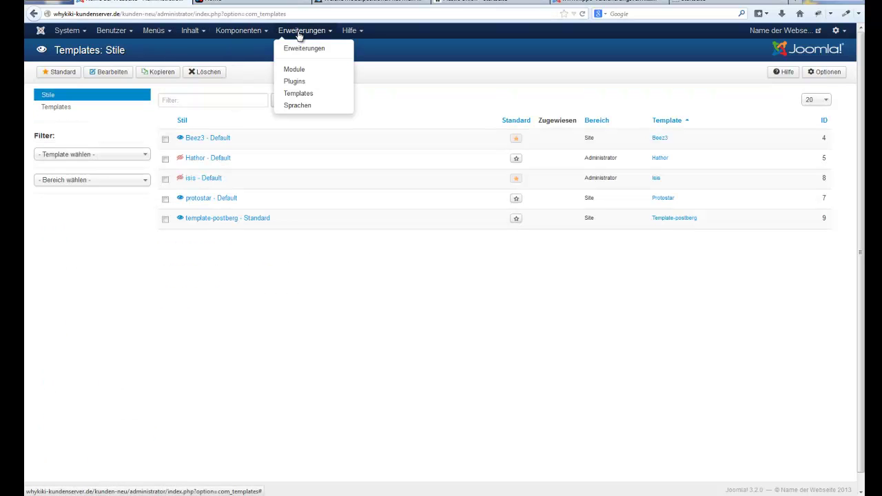
left_click(295, 105)
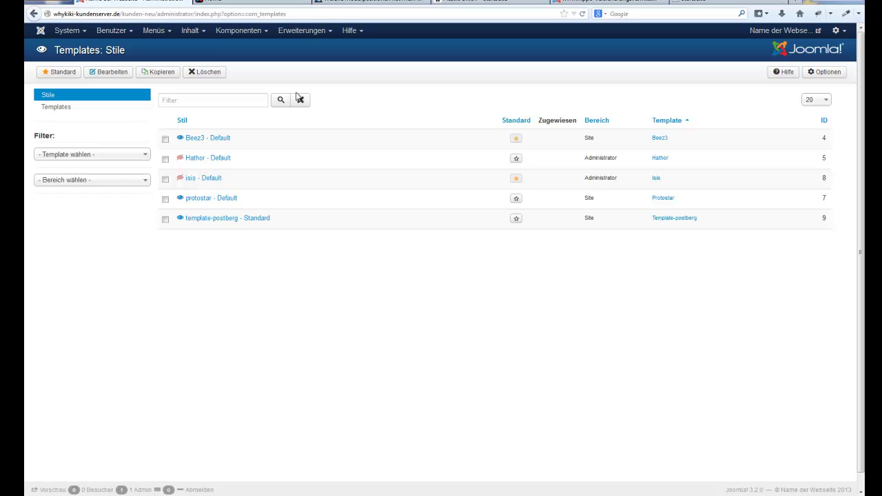
left_click(832, 73)
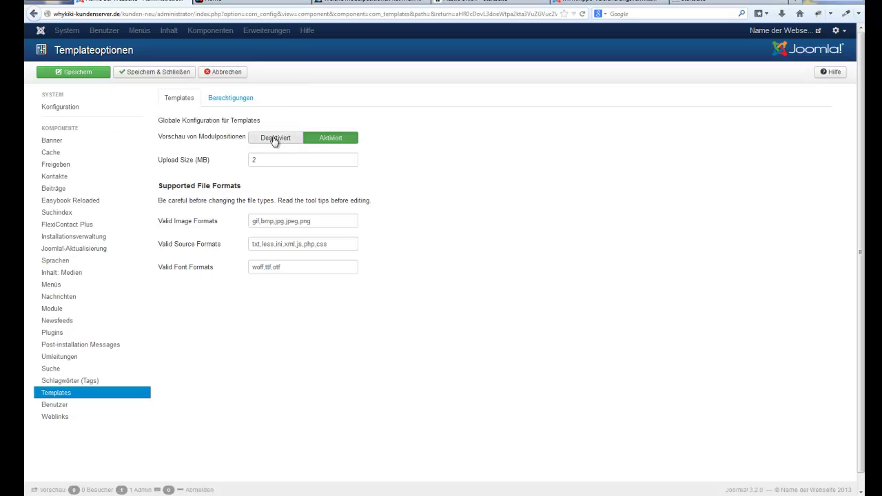
key("ctrl+Tab")
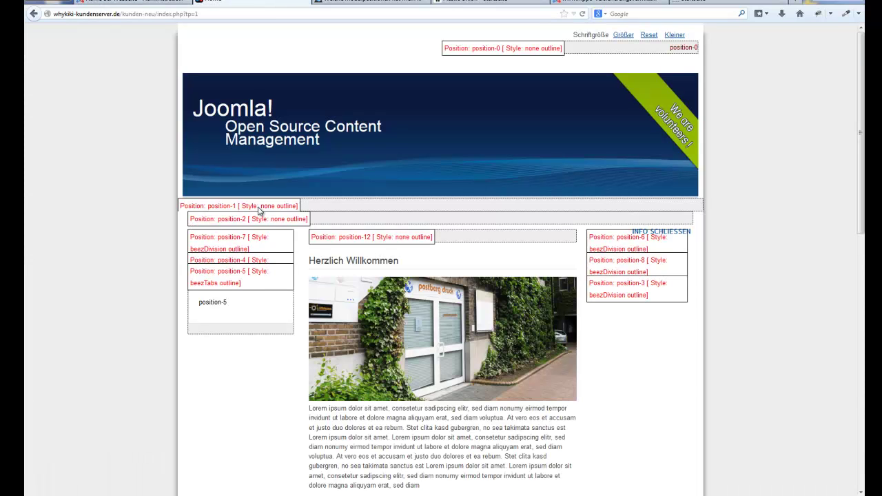
left_click(118, 2)
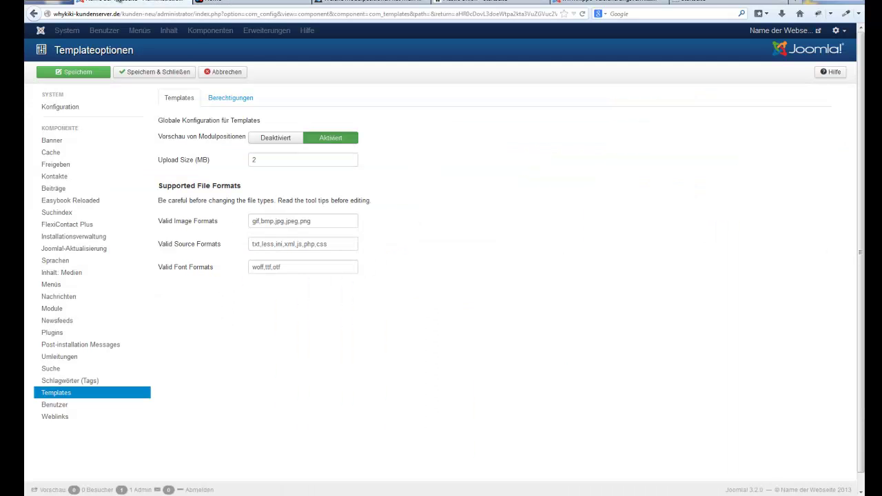
left_click(230, 72)
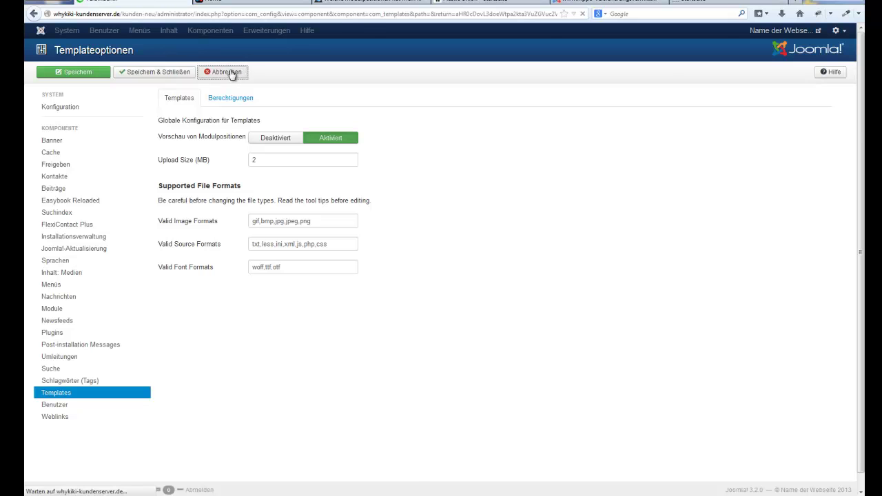
Step: Make protostar - Default the default style and reload the front page to view its module positions
left_click(235, 2)
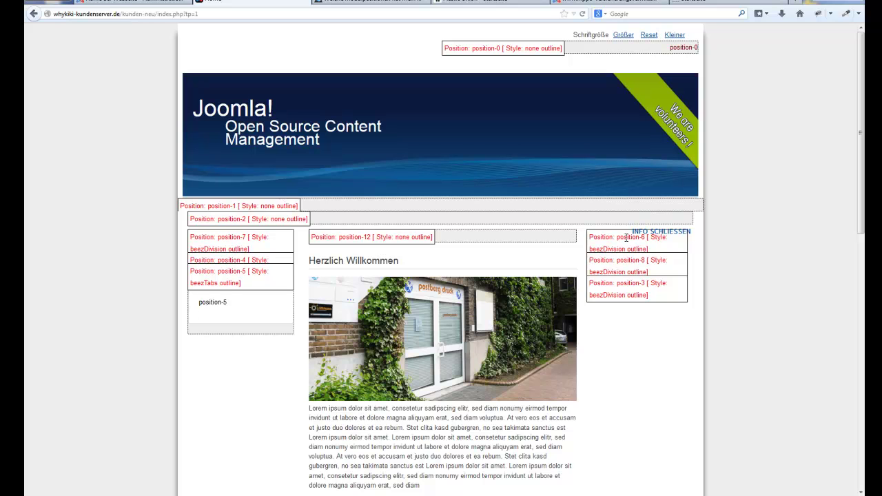
key("ctrl+Page_Up")
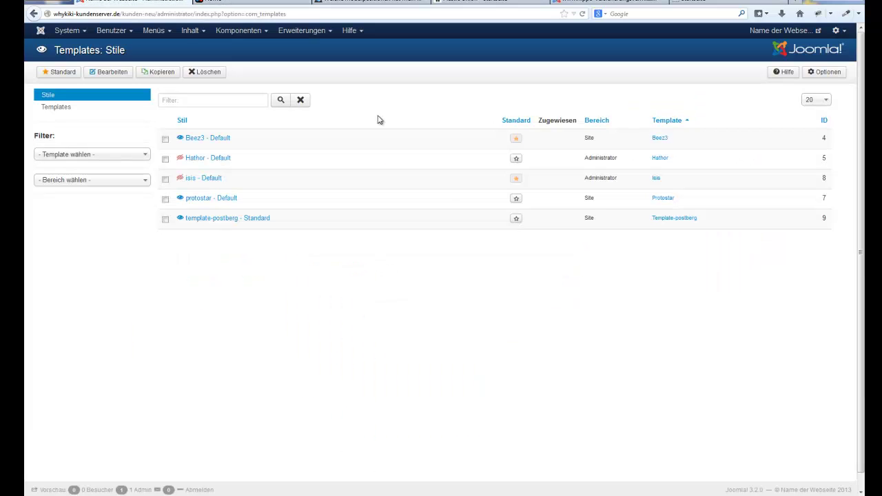
left_click(516, 198)
key("ctrl+Page_Down")
left_click(583, 14)
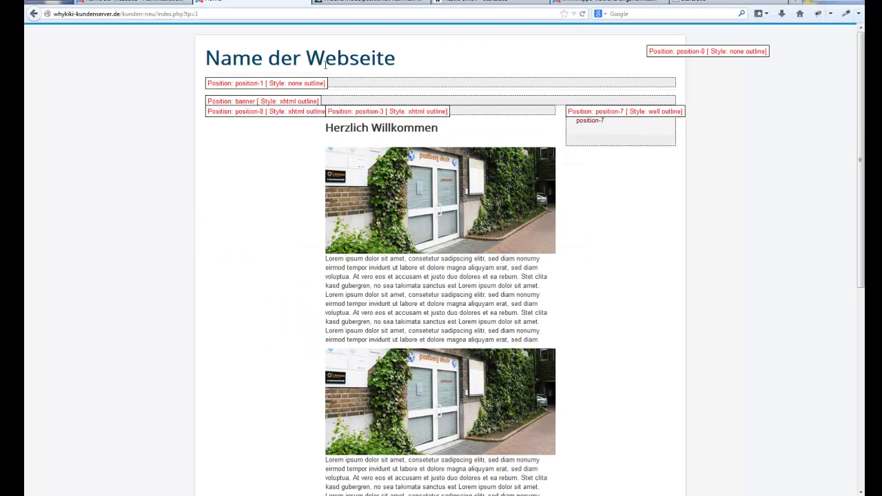
Step: Set template-postberg - Standard as the default style, reload the front page and inspect its module positions down to the footer
key("ctrl+Page_Up")
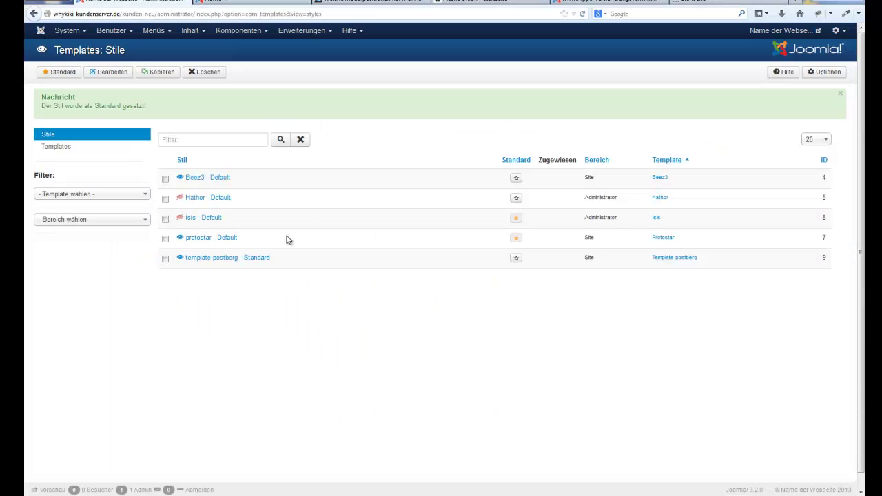
left_click(517, 260)
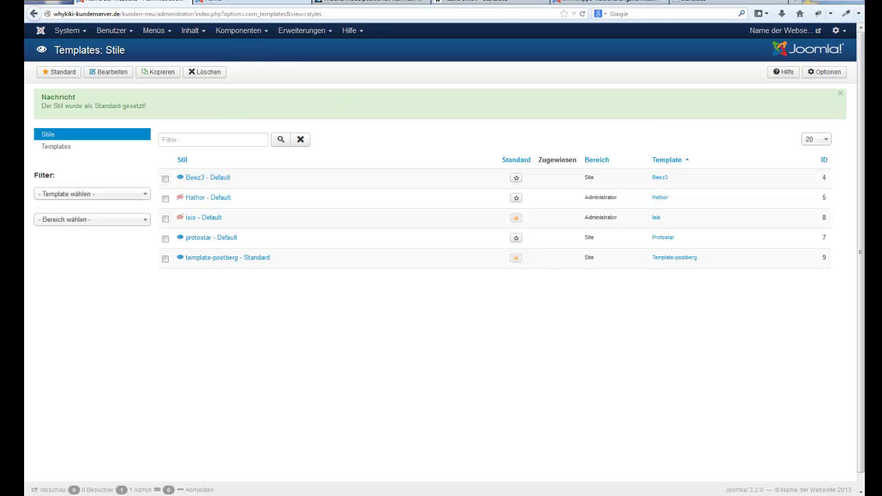
key("ctrl+Page_Down")
left_click(584, 15)
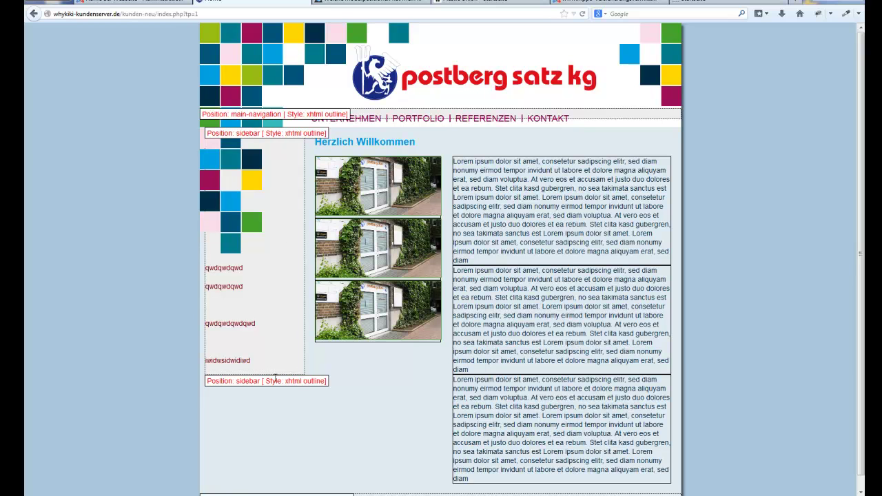
scroll(442, 400, "down", 2)
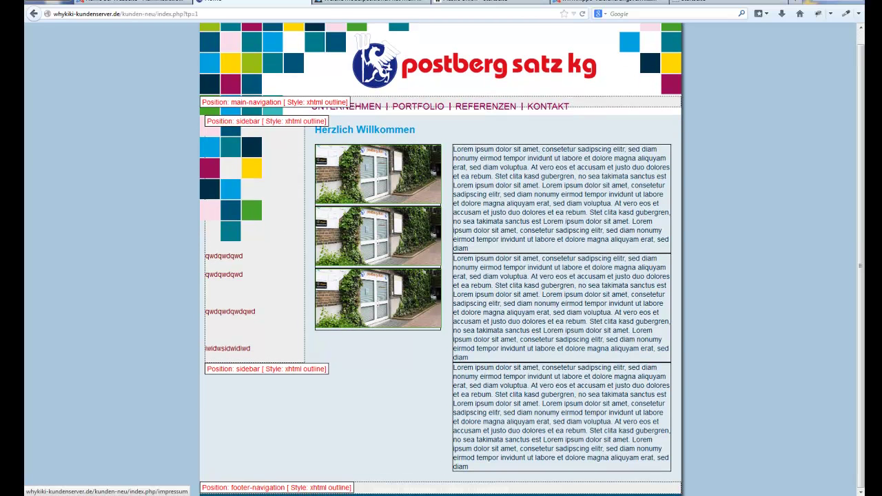
scroll(326, 471, "up", 1)
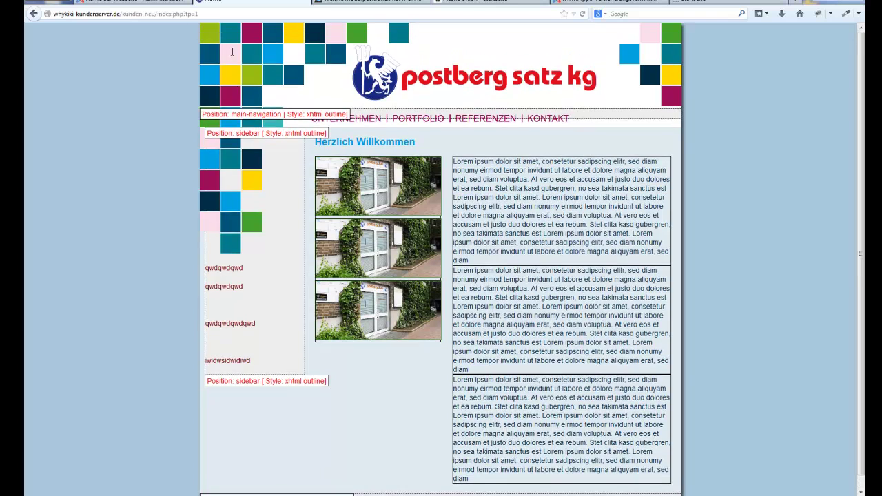
Step: Disable the preview of module positions in the global template options, then save and close them
left_click(131, 2)
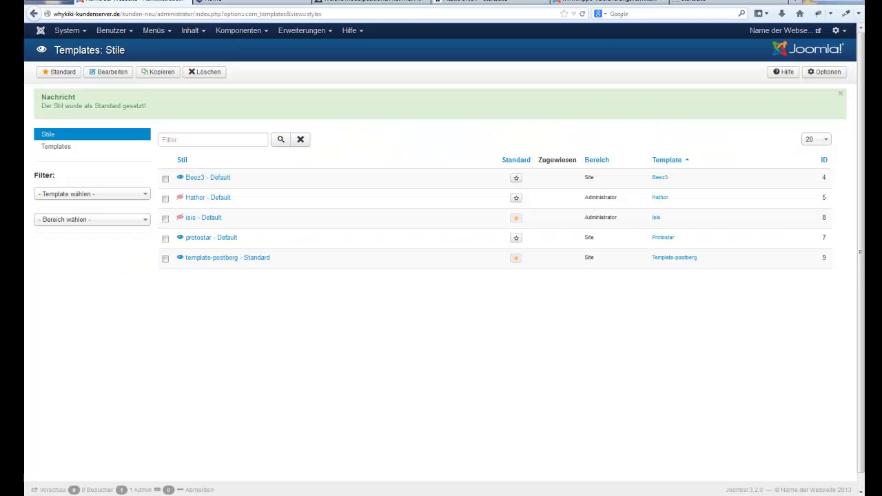
left_click(829, 74)
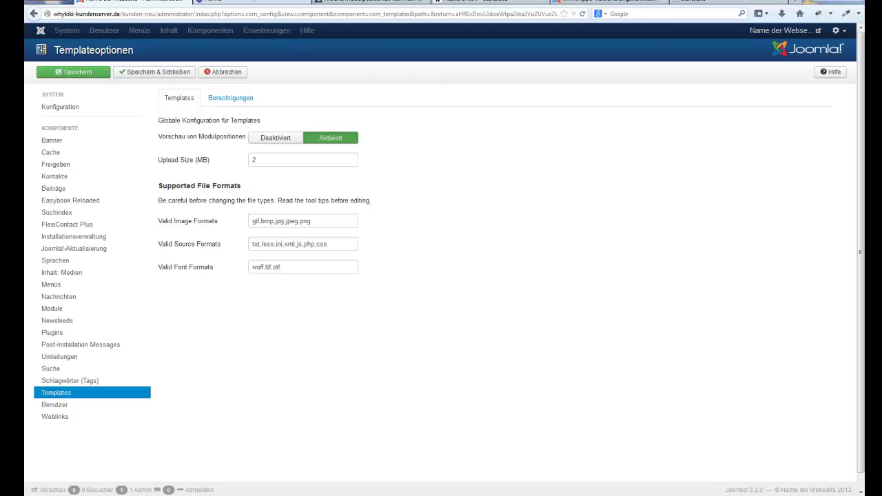
key("ctrl+4")
key("ctrl+1")
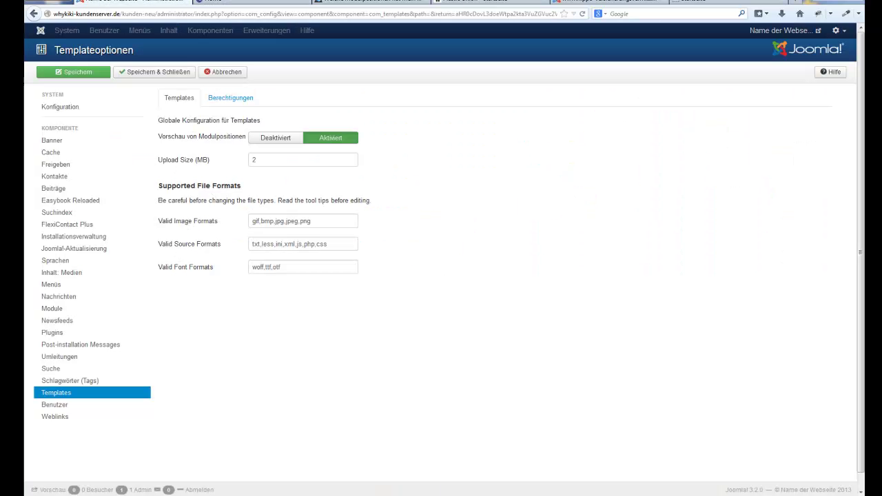
left_click(276, 141)
left_click(158, 73)
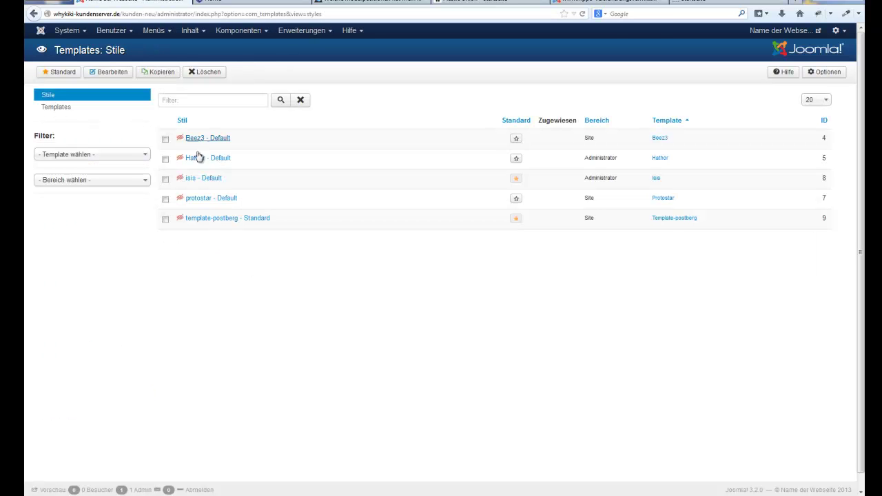
Step: Reload the front page to check it without the module position preview, and return to the administration
left_click(240, 4)
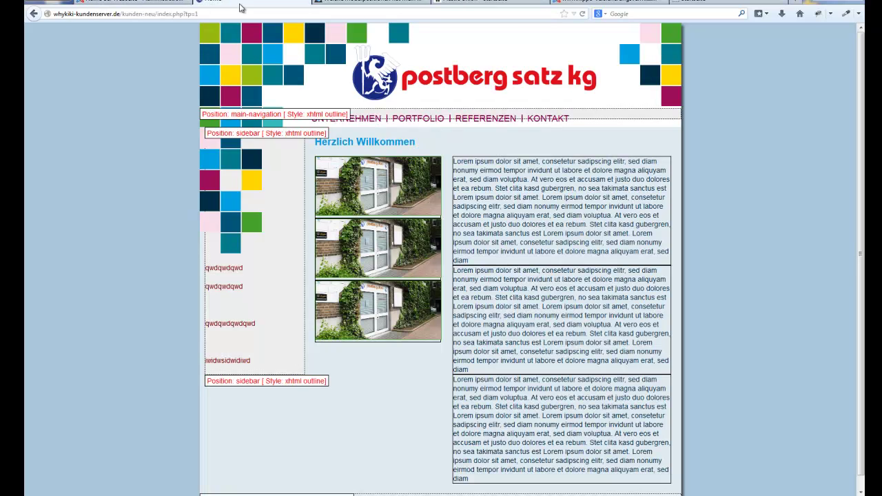
left_click(582, 14)
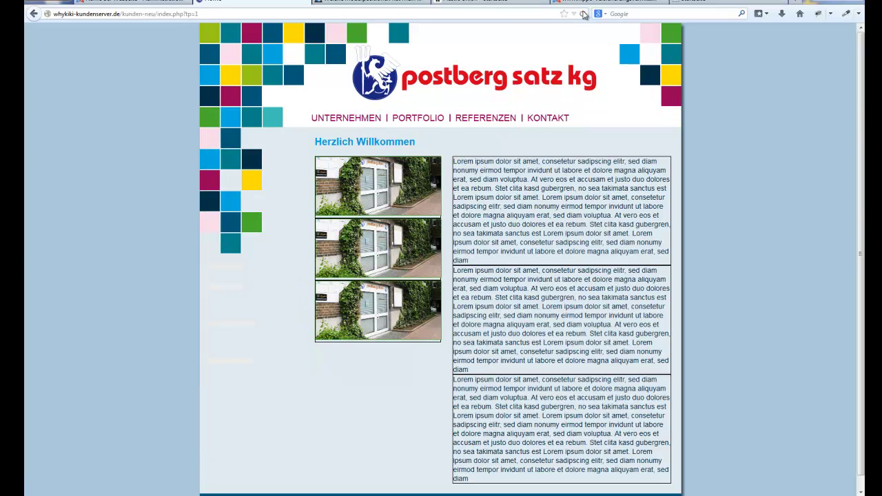
left_click(131, 2)
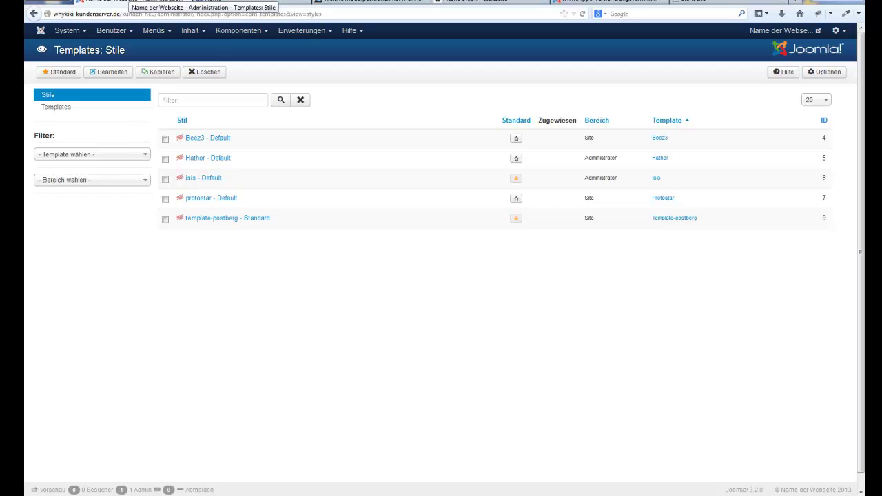
Step: Upload and install the extension package template-html5-mustertemplate-v2 from the folder Webdesign Hilfreiches > Mustertemplates > template-html5-mustertemplate2
left_click(307, 31)
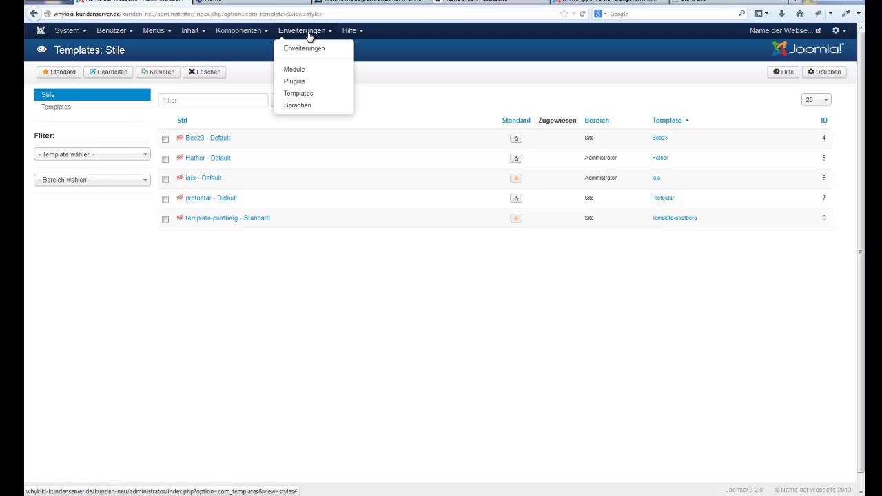
left_click(295, 49)
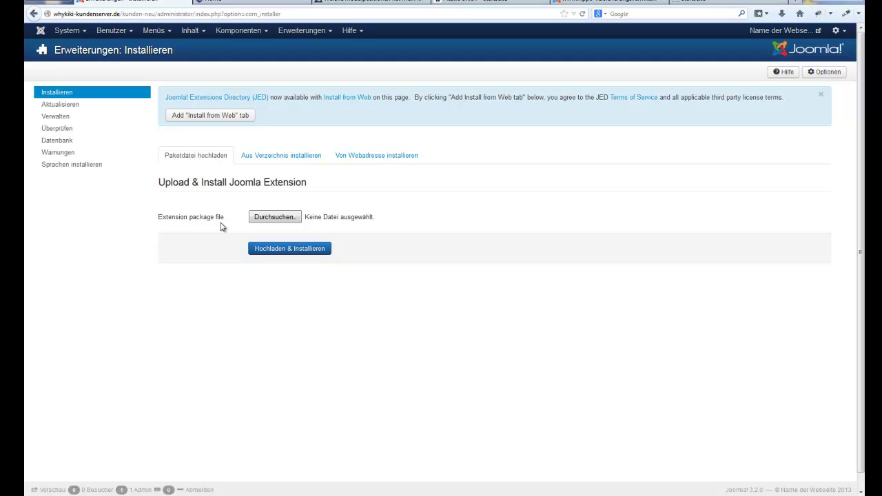
left_click(276, 218)
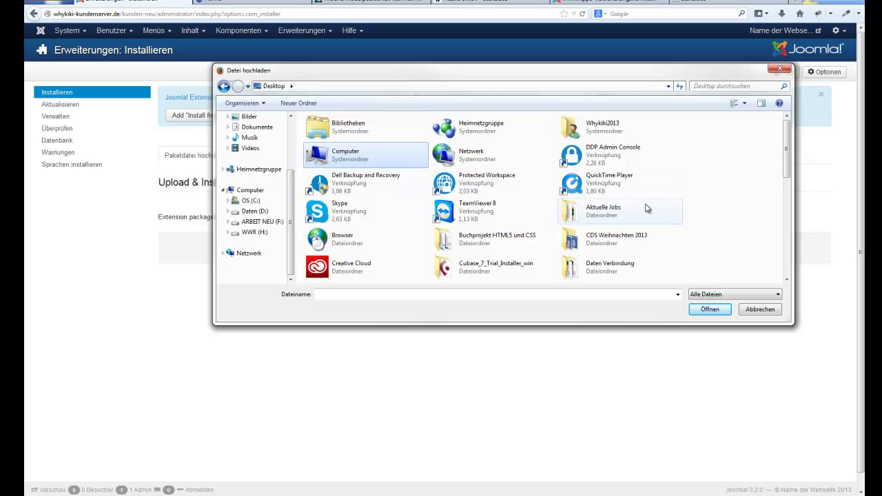
scroll(620, 207, "down", 5)
scroll(648, 210, "up", 3)
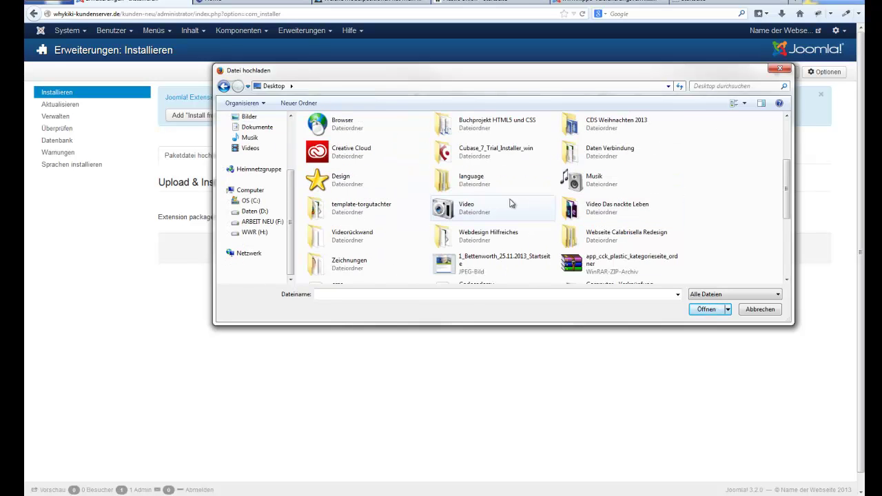
double_click(444, 243)
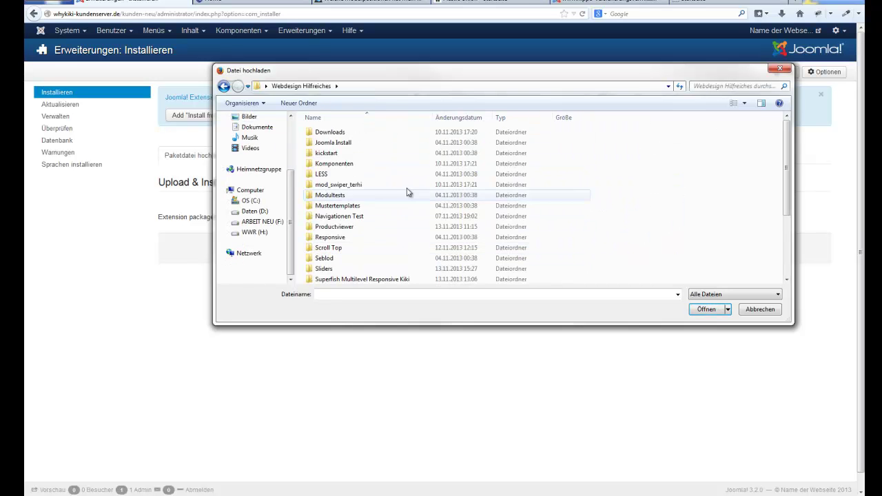
double_click(338, 205)
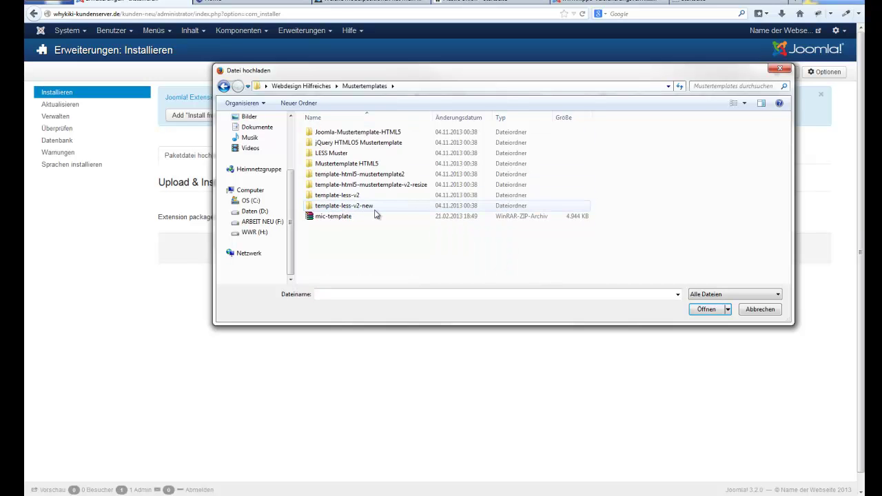
double_click(380, 174)
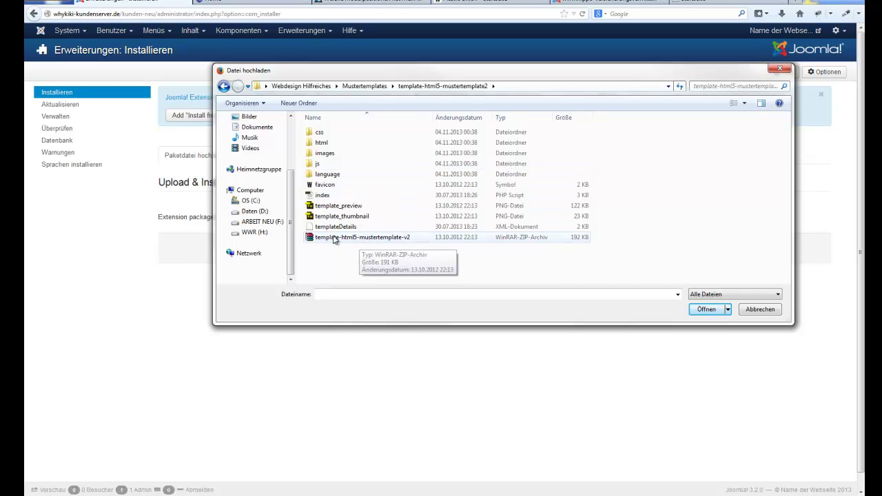
left_click(364, 241)
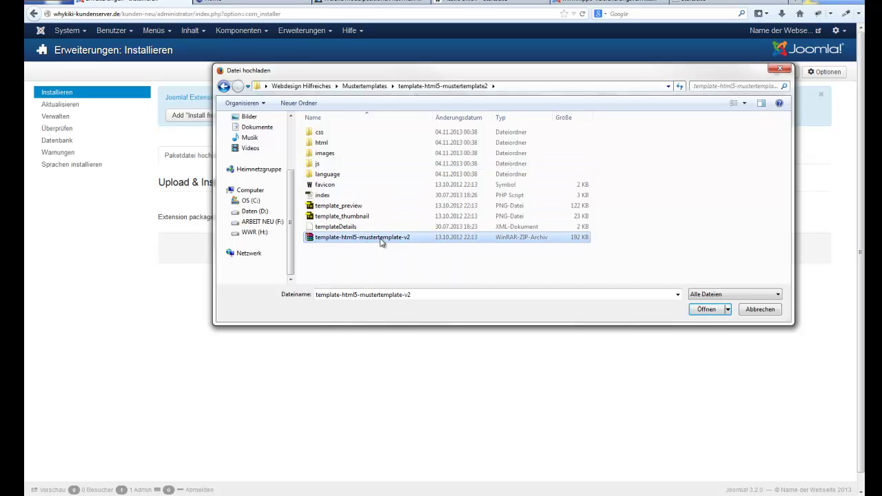
left_click(707, 309)
left_click(295, 250)
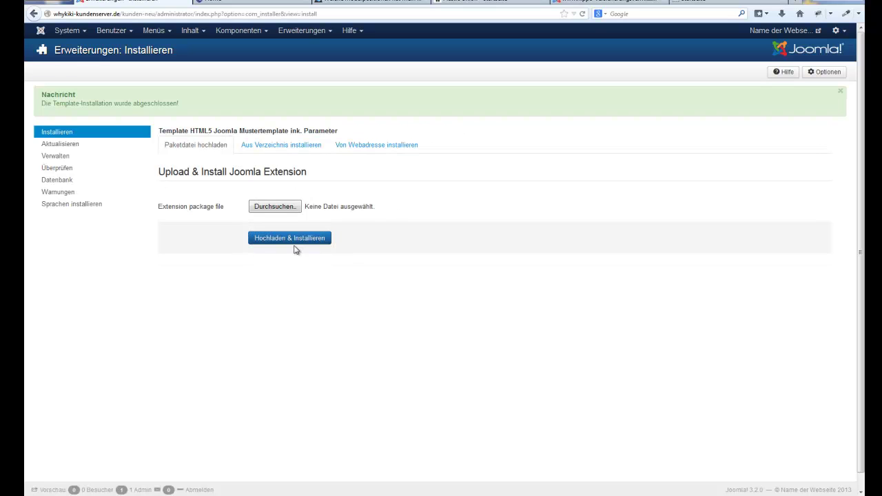
left_click_drag(197, 108, 42, 103)
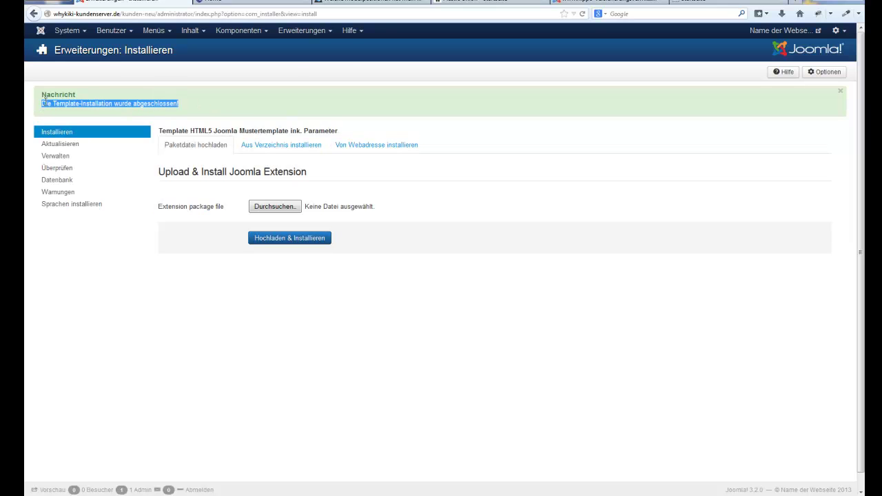
Step: Make template-html5-mustertemplate-v2 - Standard the default style and reload the front page to view it
left_click(309, 31)
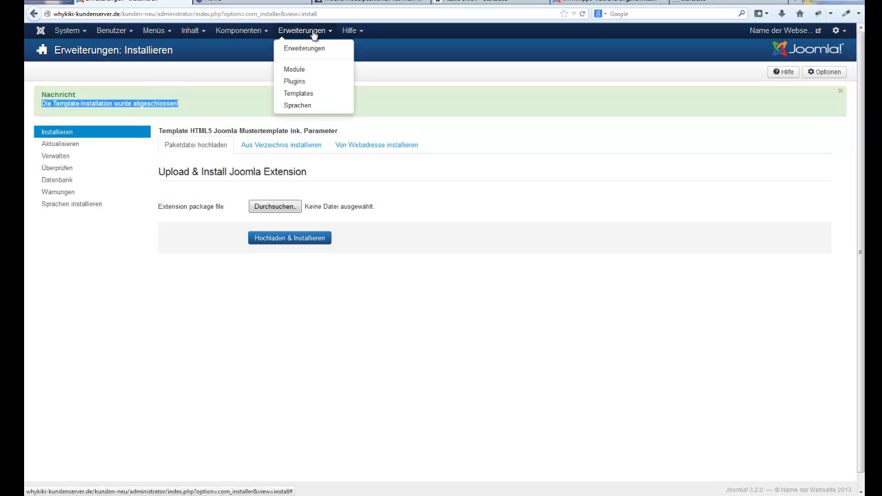
left_click(306, 94)
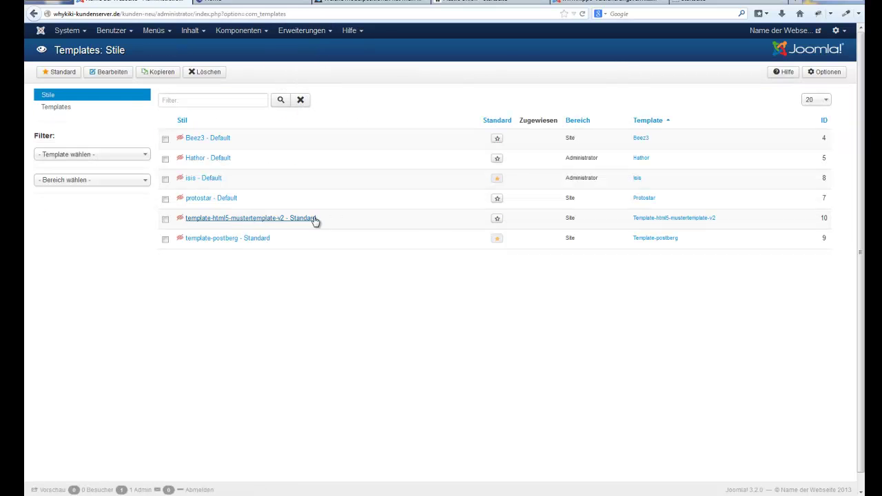
left_click(497, 220)
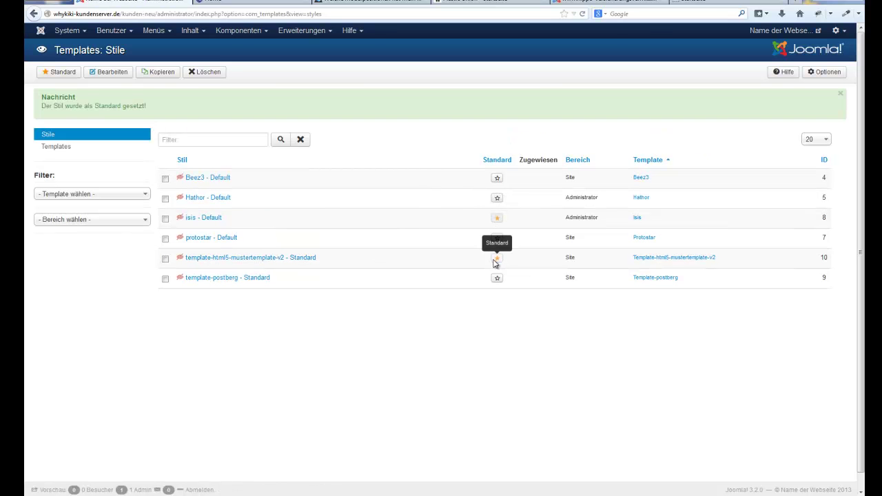
left_click(249, 2)
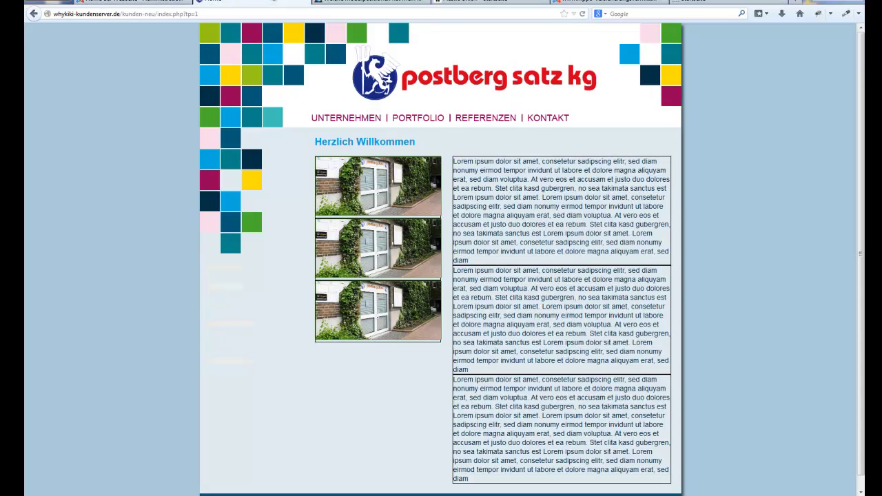
left_click(584, 16)
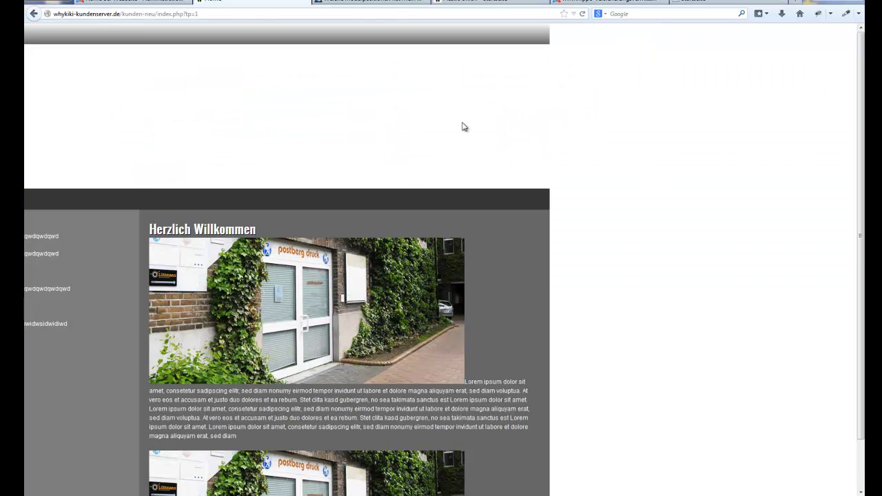
Step: Open google.de in place of the LernVid article and search for "joomla free templates"
left_click(372, 2)
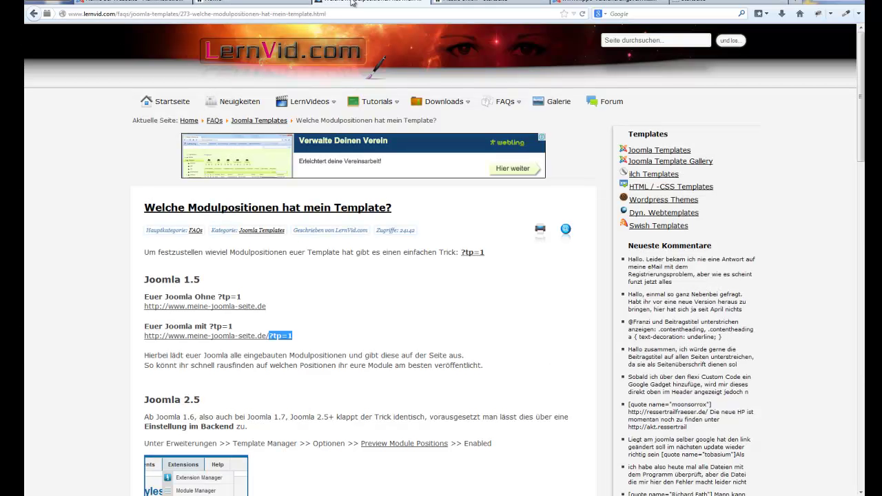
left_click(328, 13)
type("googlwe")
key("BackSpace")
key("BackSpace")
type("e")
key("Return")
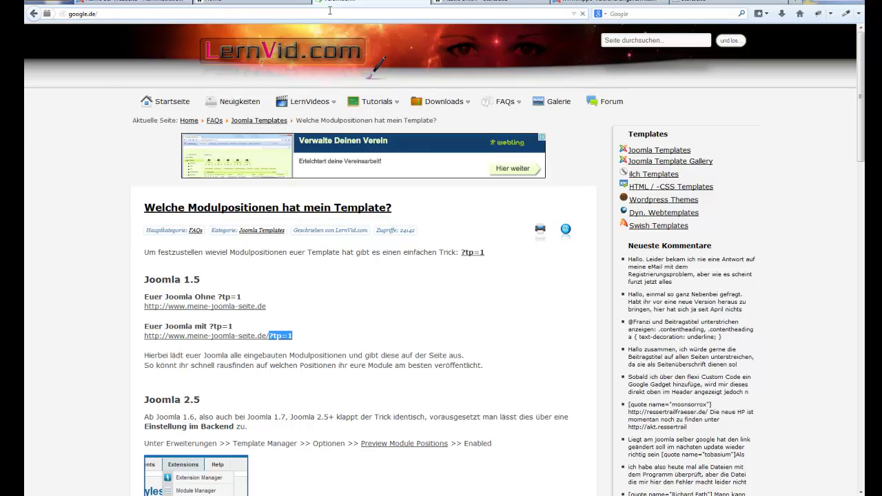
type("j")
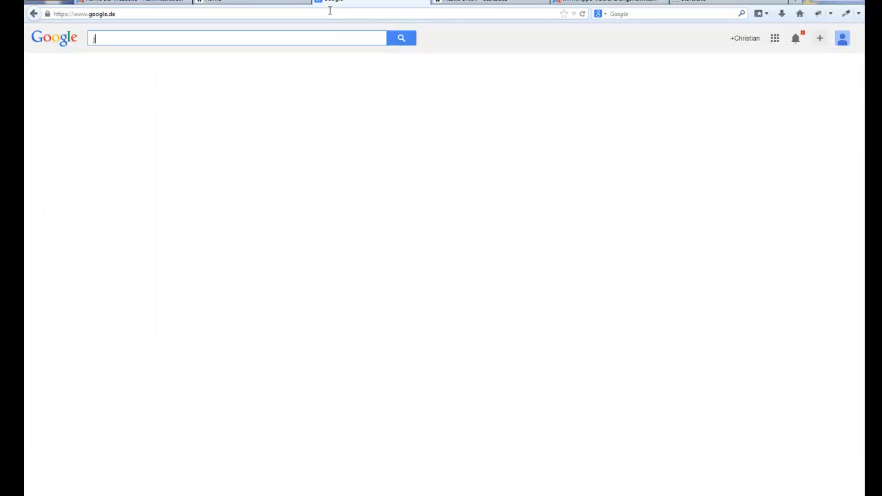
type("oomla free templates")
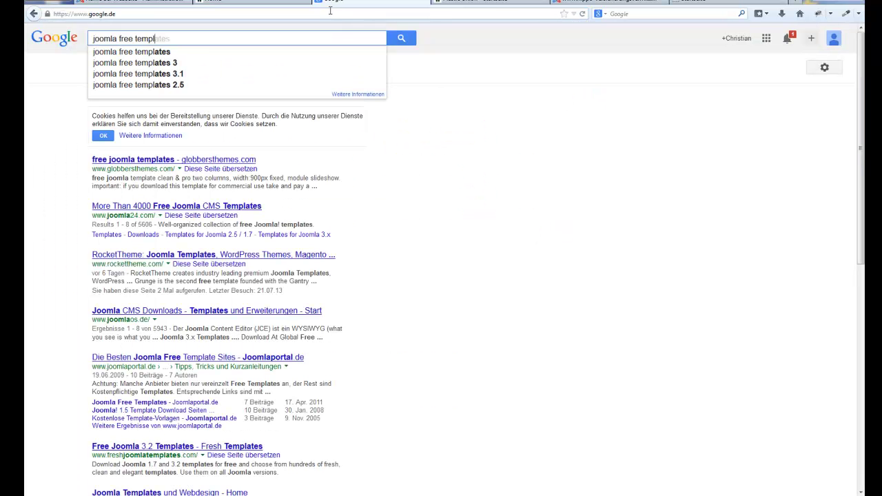
key("Return")
Step: Refine the web search to "joomla 3.2 free templates"
left_click(118, 38)
type("3.2")
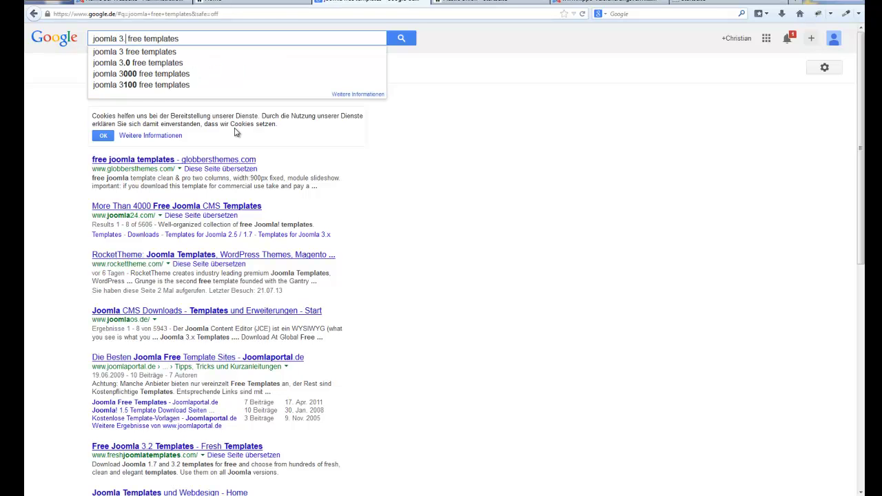
key("Return")
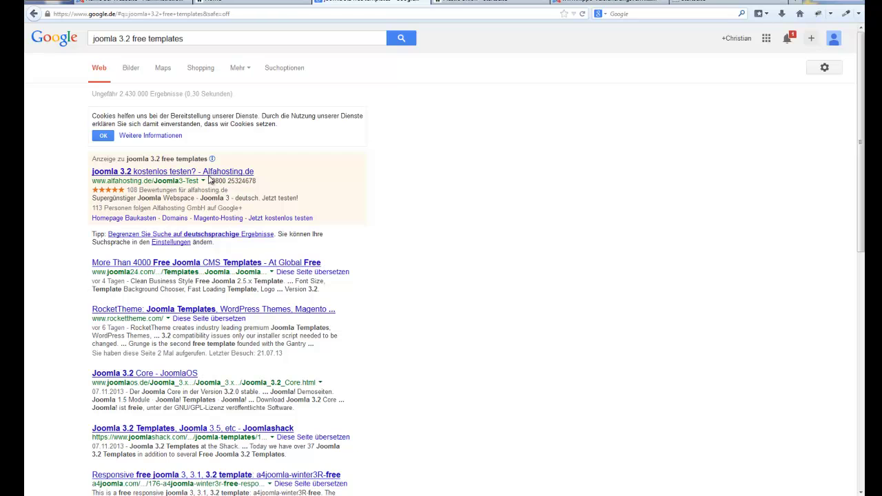
Step: Open the joomla24.com search result, browse its gallery of Joomla 3.x templates and open the live preview of AS 002041 Free
left_click(225, 265)
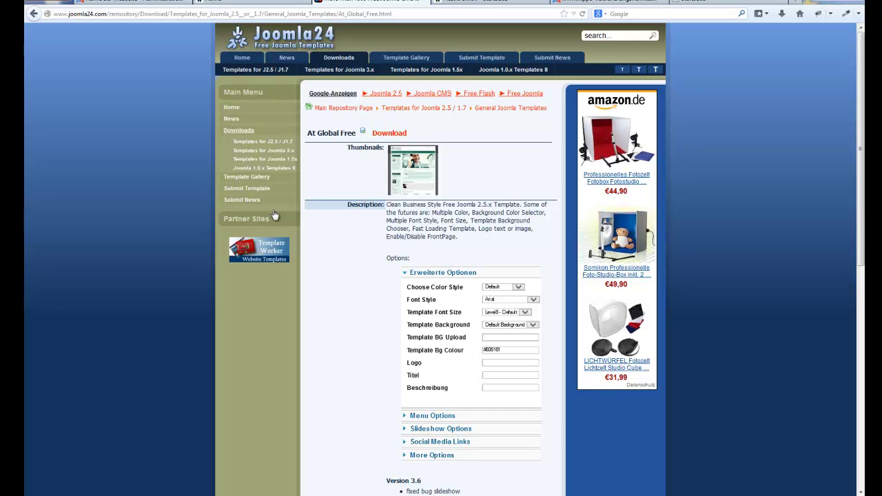
left_click(254, 181)
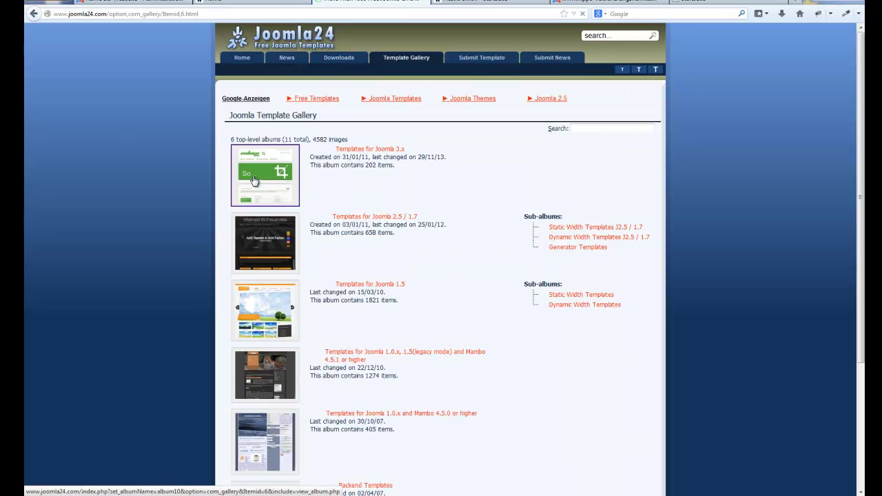
left_click(376, 156)
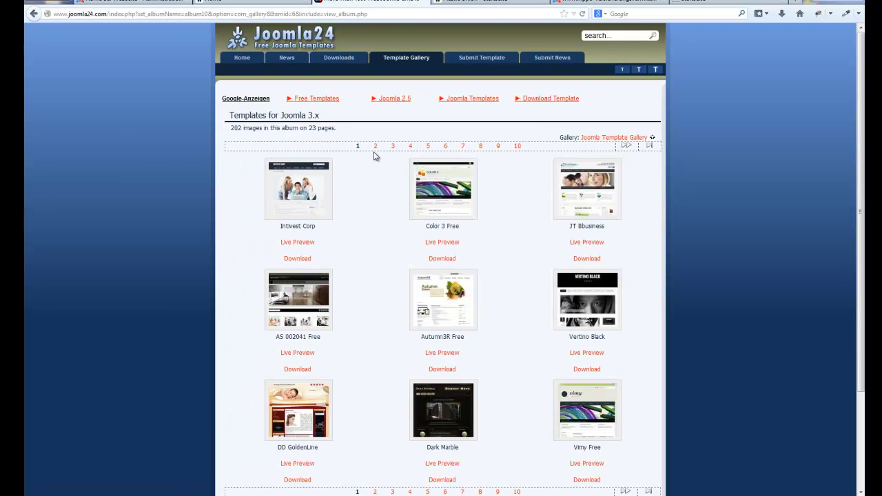
left_click(304, 355)
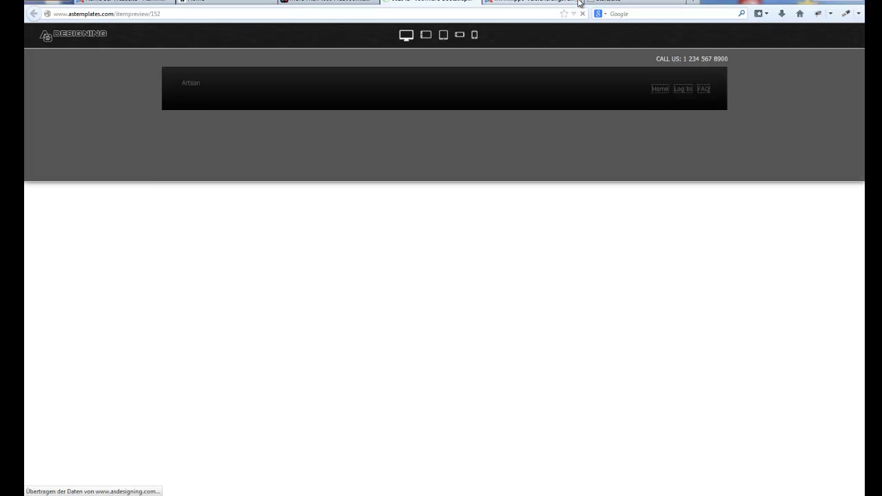
Step: Close the unneeded browser tabs after the template preview and shrink the browser window to reveal the desktop
left_click(579, 2)
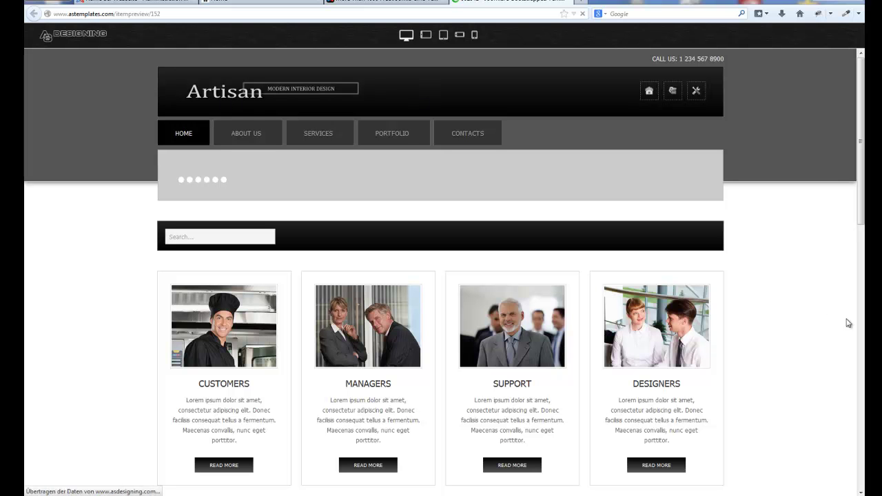
key("super+Down")
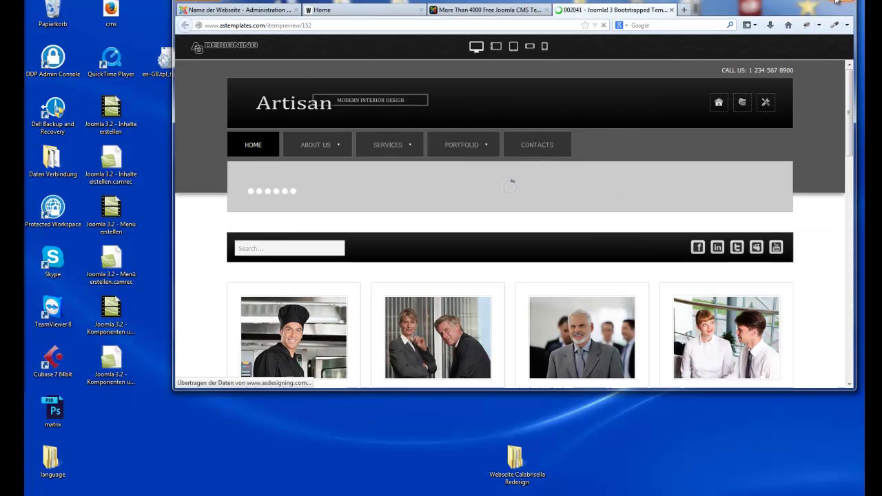
left_click_drag(171, 128, 178, 180)
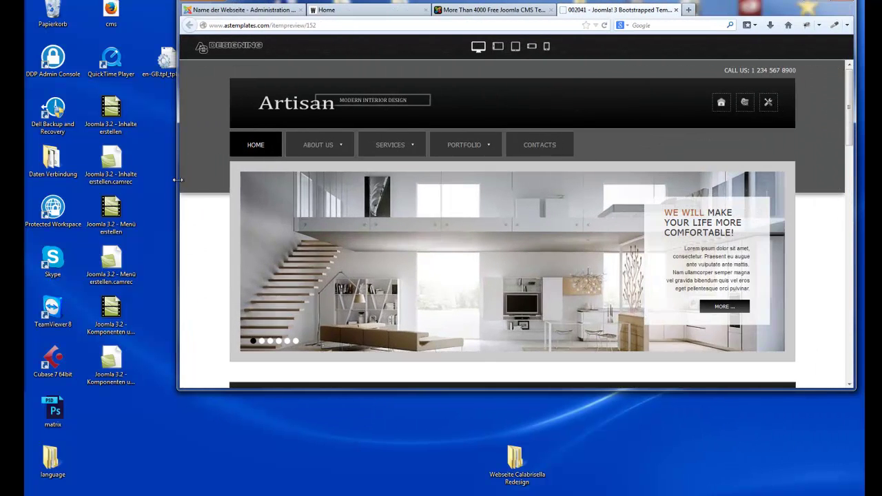
Step: Download the AS 002041 Free template from the Joomla24 gallery, agreeing to its license terms
left_click(468, 13)
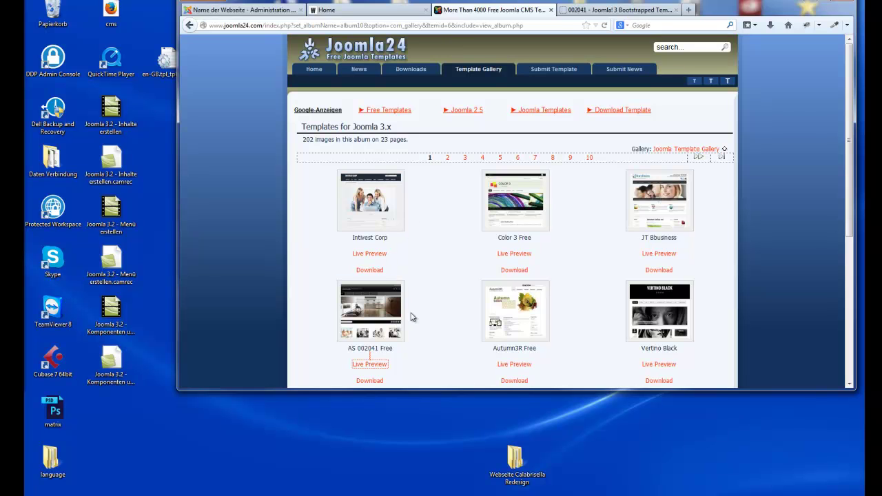
scroll(371, 284, "down", 3)
left_click(372, 267)
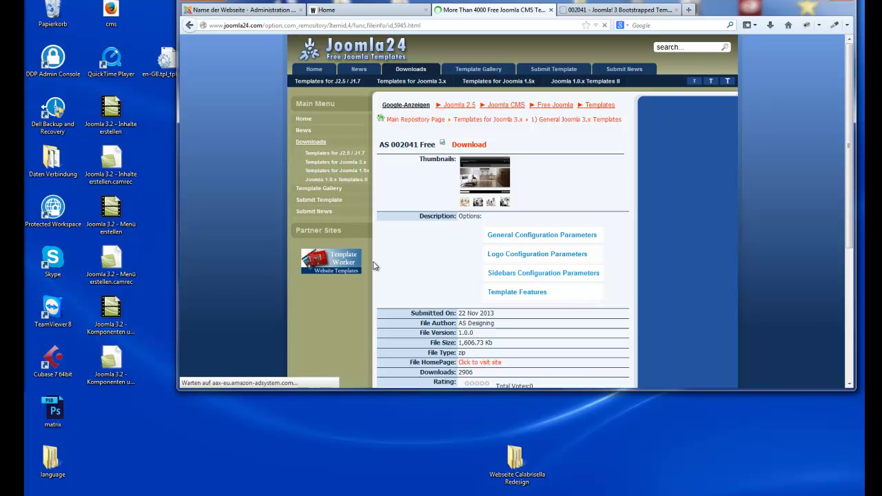
left_click(469, 145)
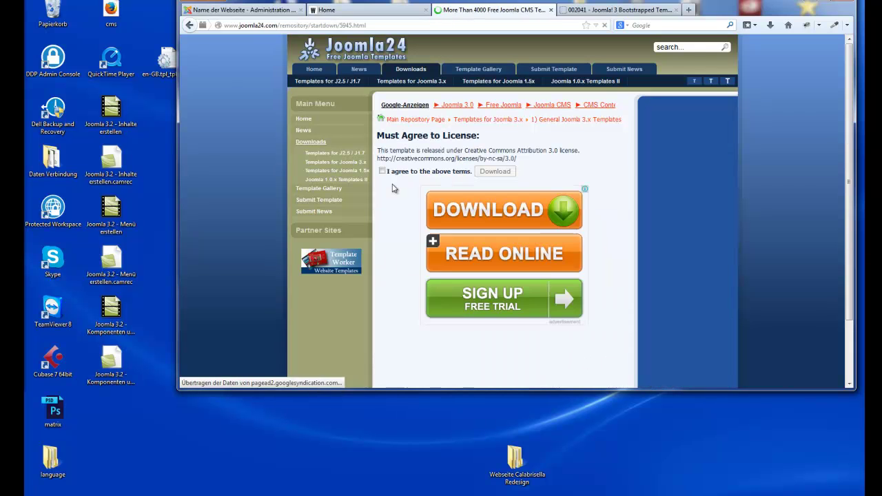
left_click(434, 172)
left_click(495, 171)
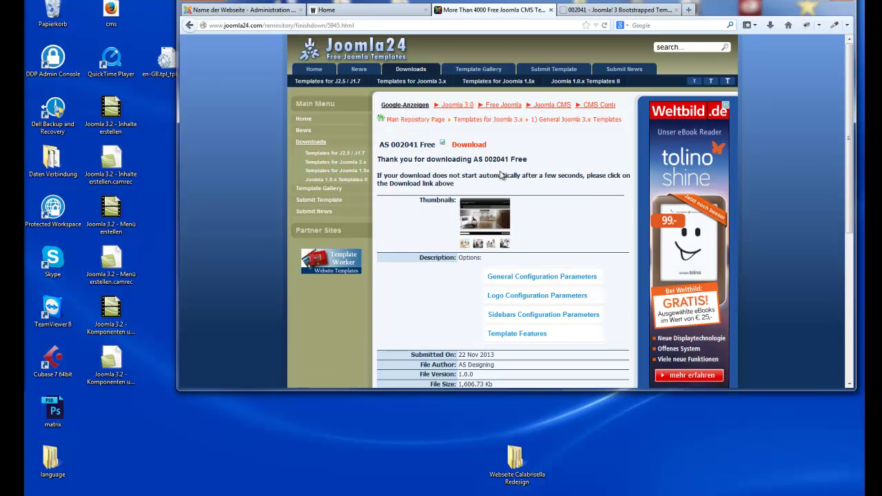
Step: Save the offered AS 002041 Free template archive to disk and maximize the browser window
left_click_drag(729, 319, 593, 196)
left_click(535, 287)
left_click(614, 336)
double_click(702, 5)
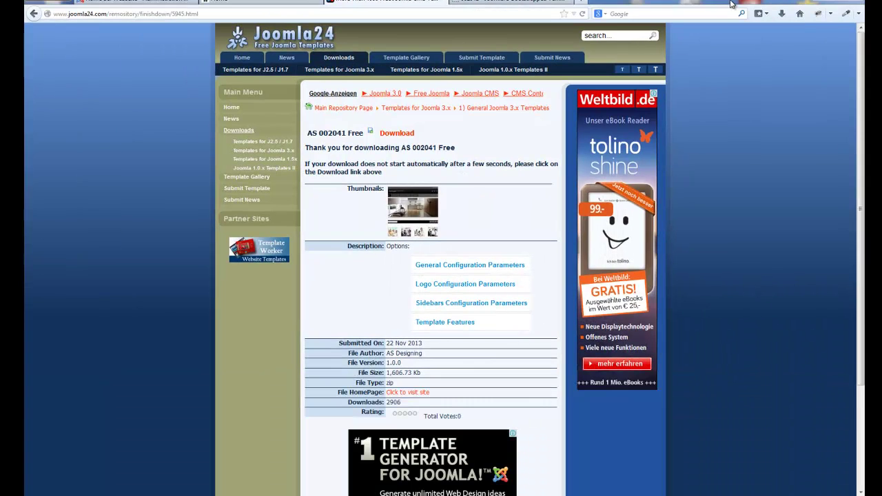
Step: Upload and install the template package as002041free.zip through the Joomla administration's extension installer
left_click(124, 4)
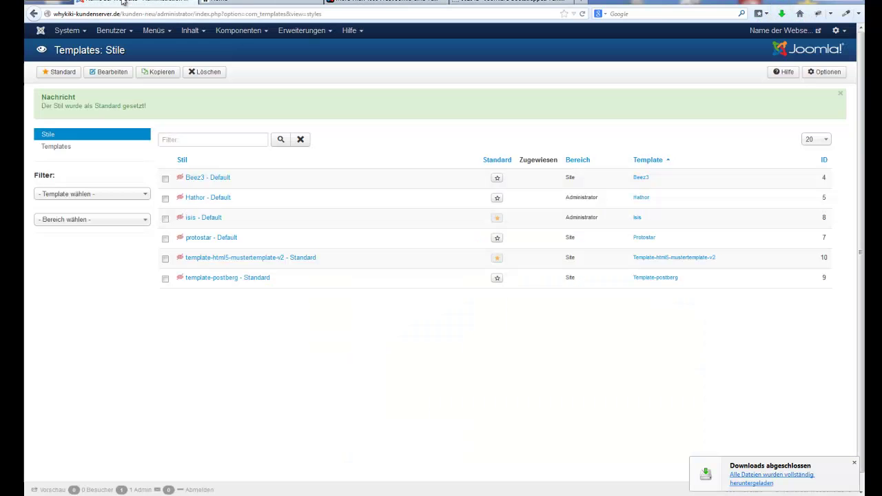
left_click(301, 31)
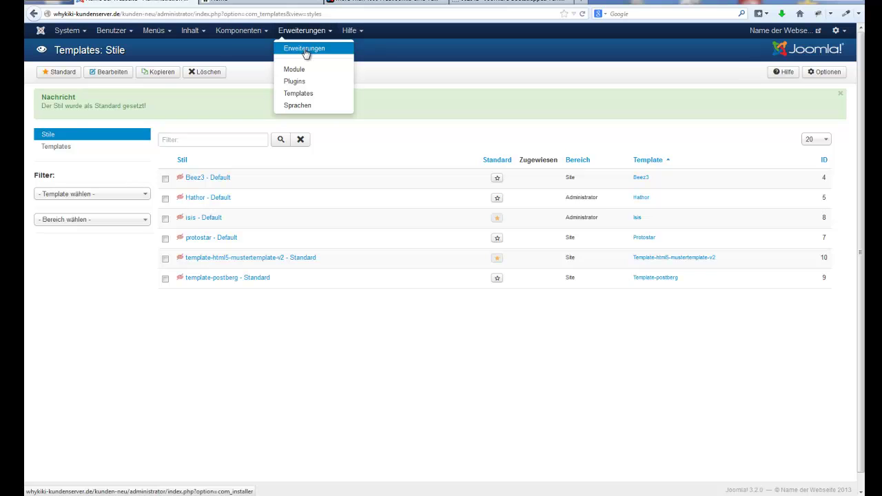
left_click(308, 49)
left_click(275, 216)
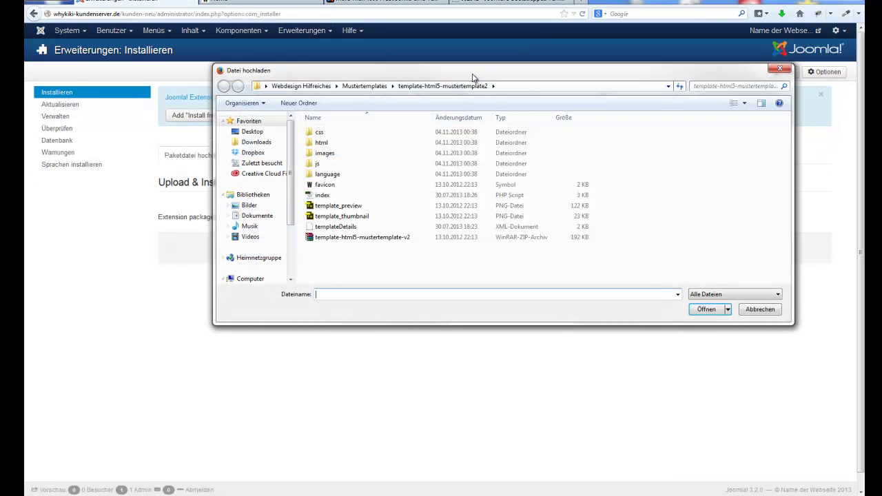
left_click_drag(473, 77, 881, 76)
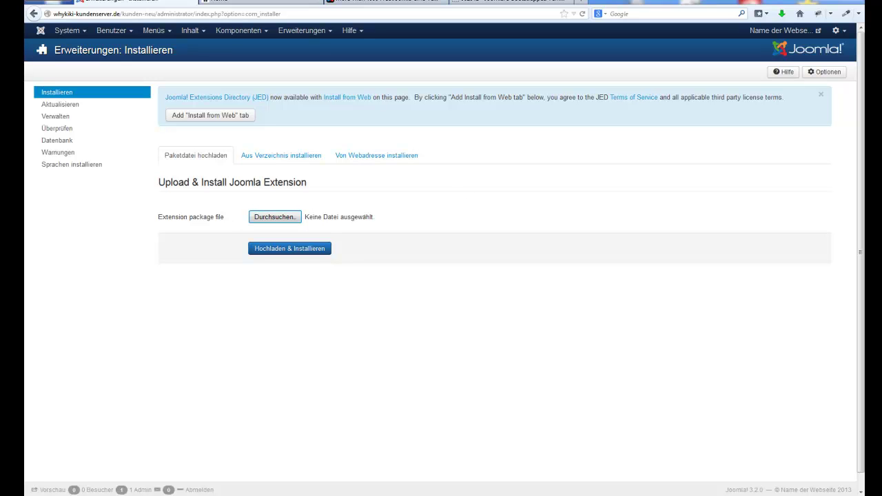
key("Return")
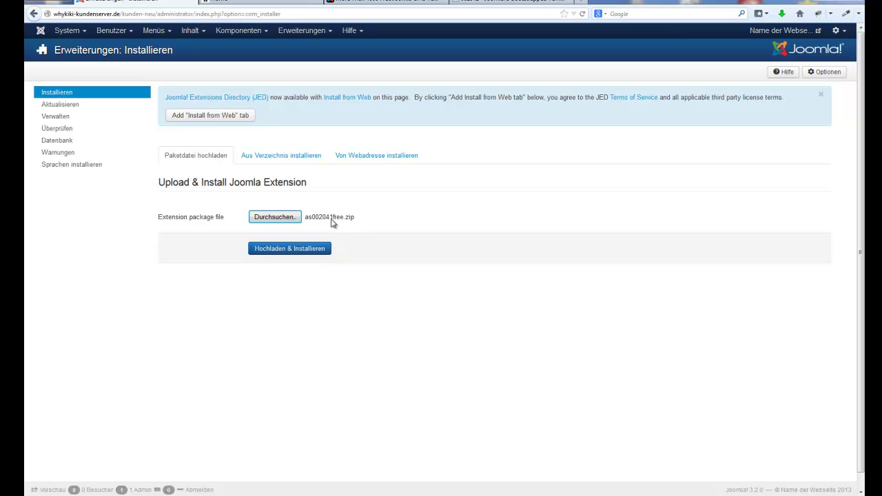
left_click(303, 250)
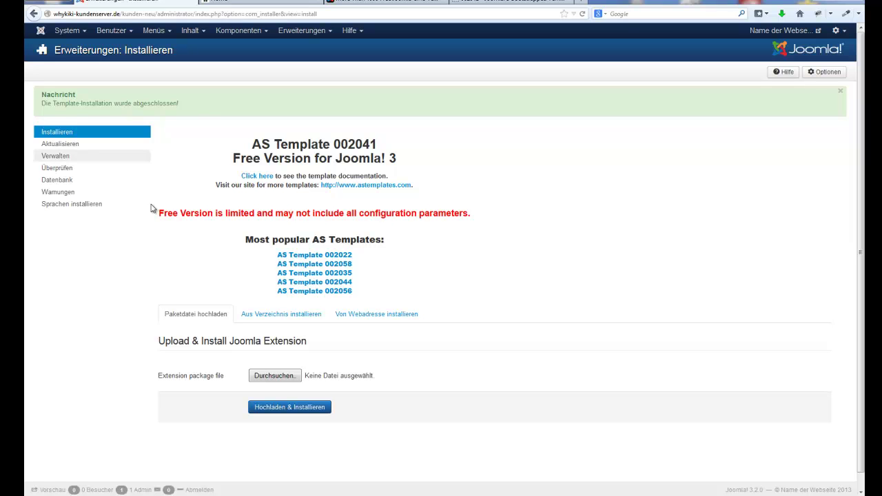
left_click_drag(181, 103, 39, 103)
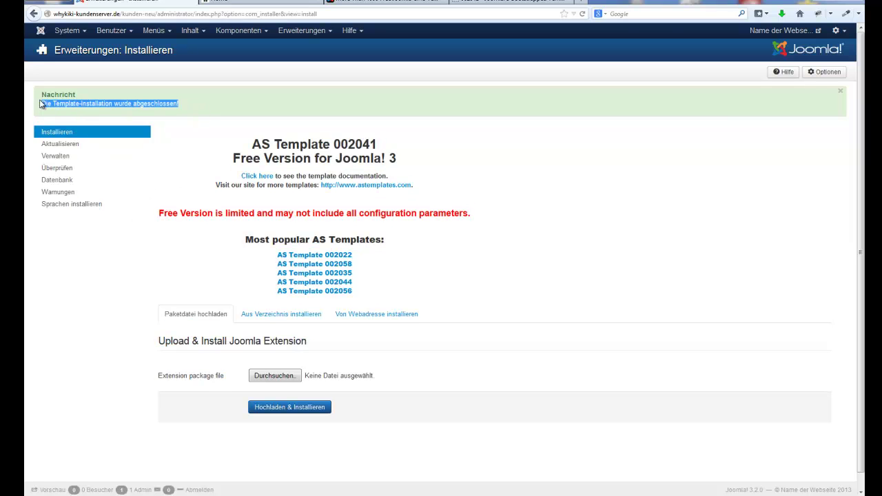
Step: Set the AS002041Free style as the site's default template style
left_click(295, 34)
left_click(305, 90)
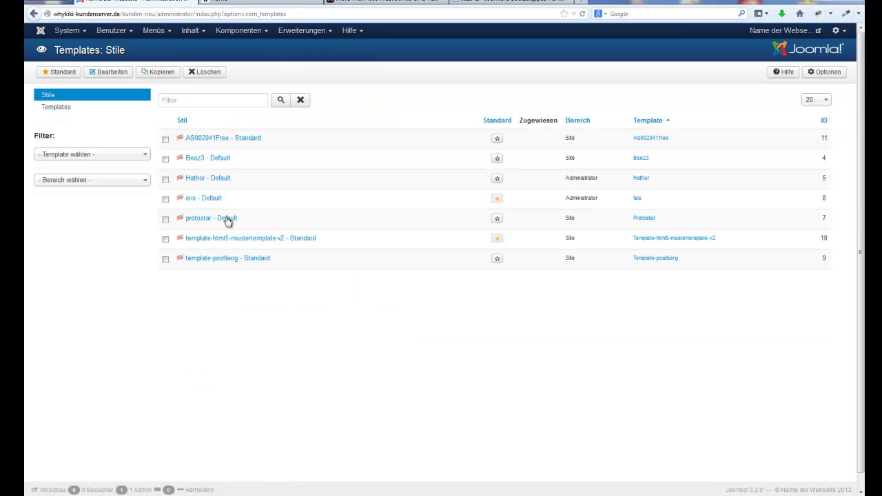
left_click(497, 139)
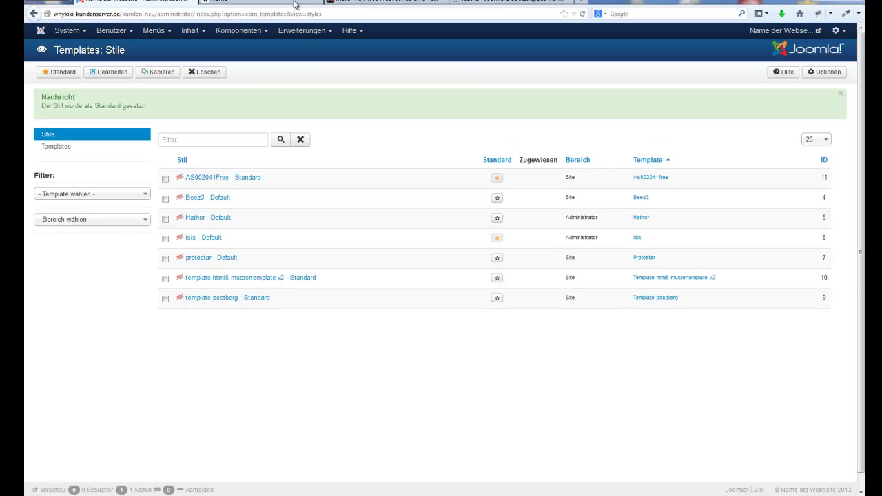
Step: Reload the website's front page and examine it from header to footer in the new template
left_click(296, 4)
left_click(582, 14)
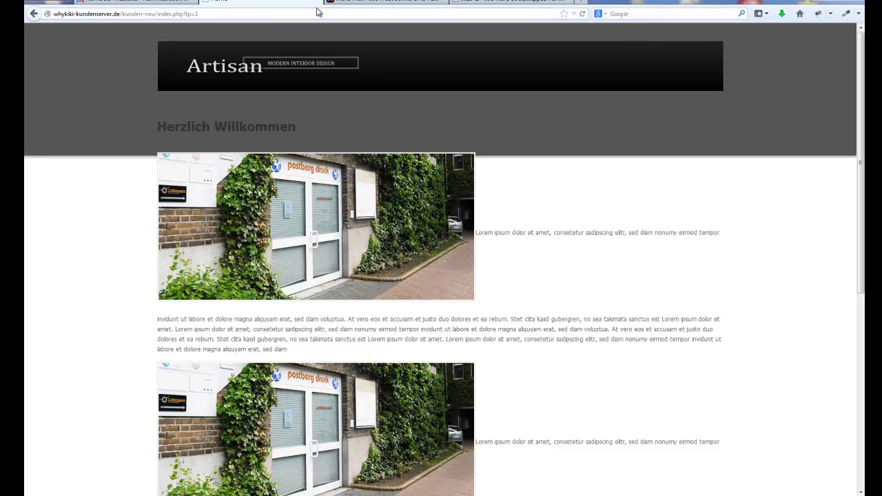
scroll(476, 327, "down", 10)
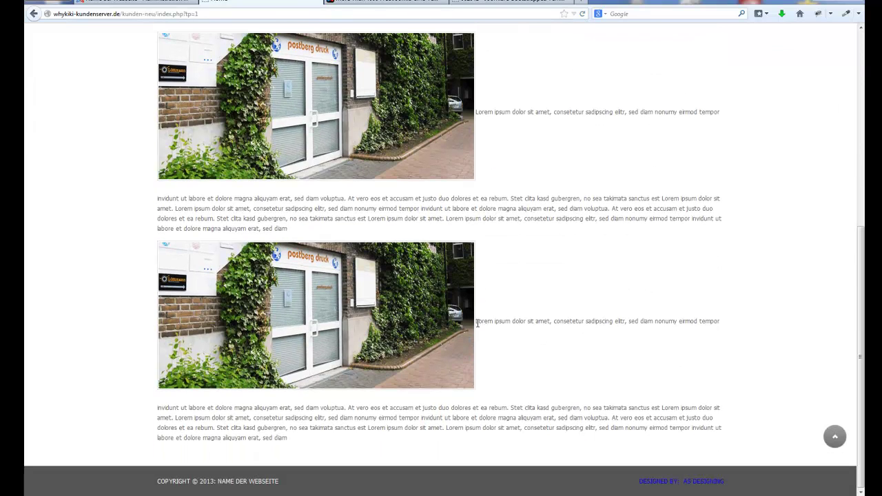
scroll(474, 329, "up", 3)
scroll(474, 329, "up", 3)
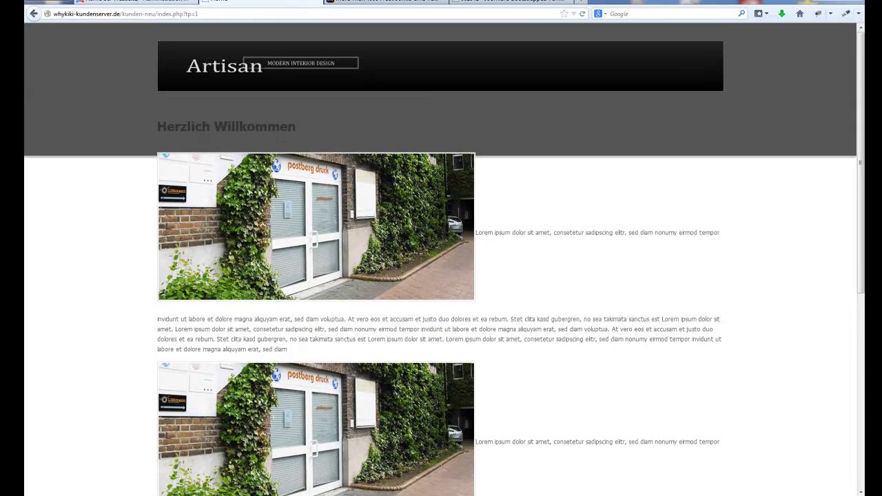
Step: Enable the preview of module positions in the global template options and save the configuration
left_click(135, 1)
left_click(832, 75)
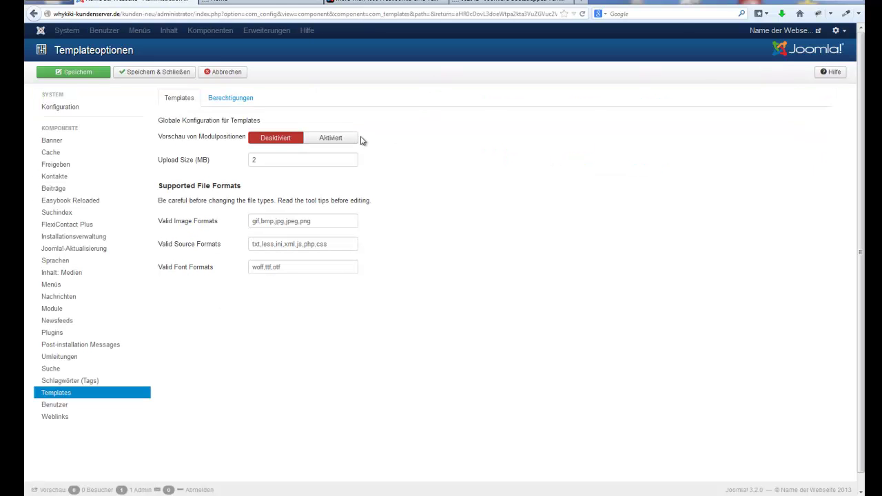
left_click(324, 138)
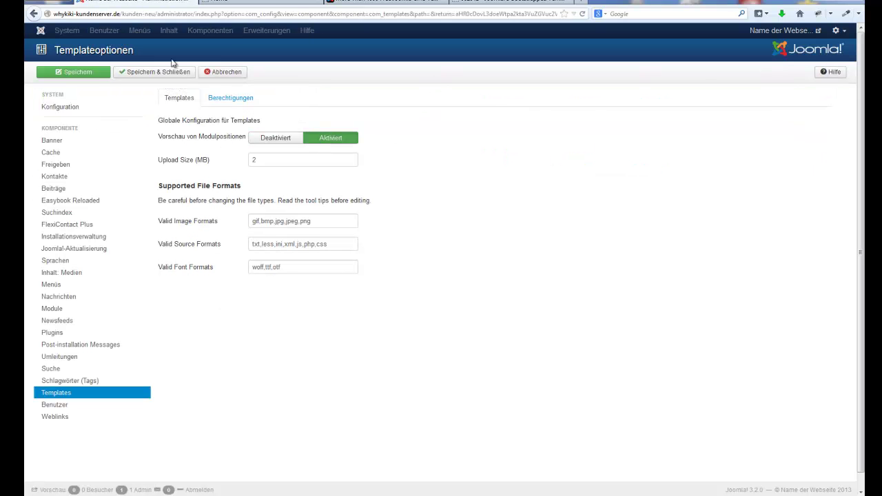
left_click(95, 73)
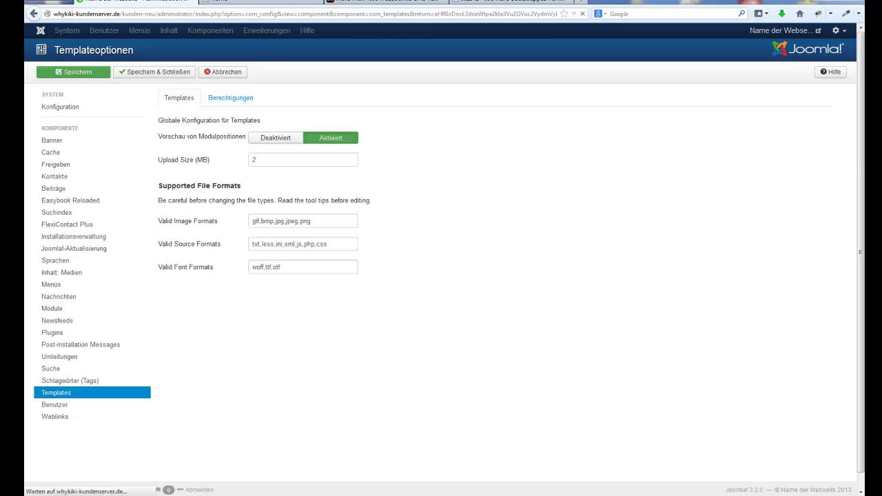
Step: Reload the website to find the position for the main menu, and save and close the template options
left_click(262, 3)
left_click(582, 14)
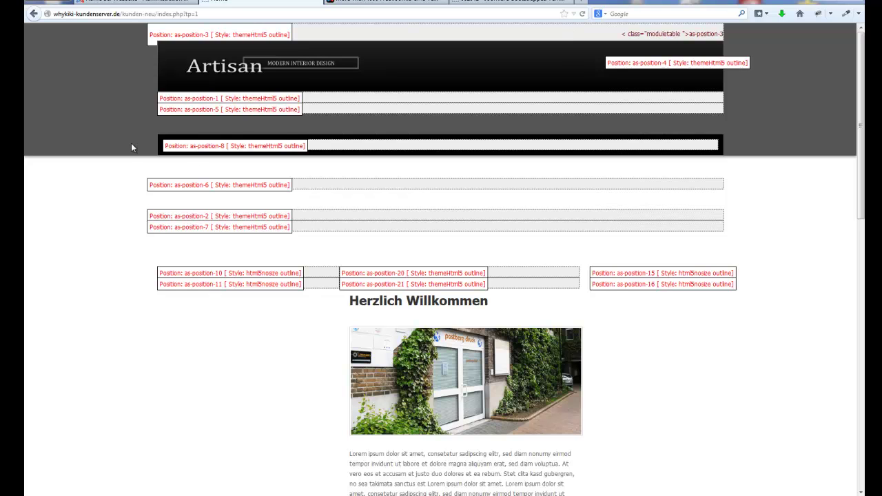
left_click_drag(192, 147, 224, 146)
key("ctrl+Page_Up")
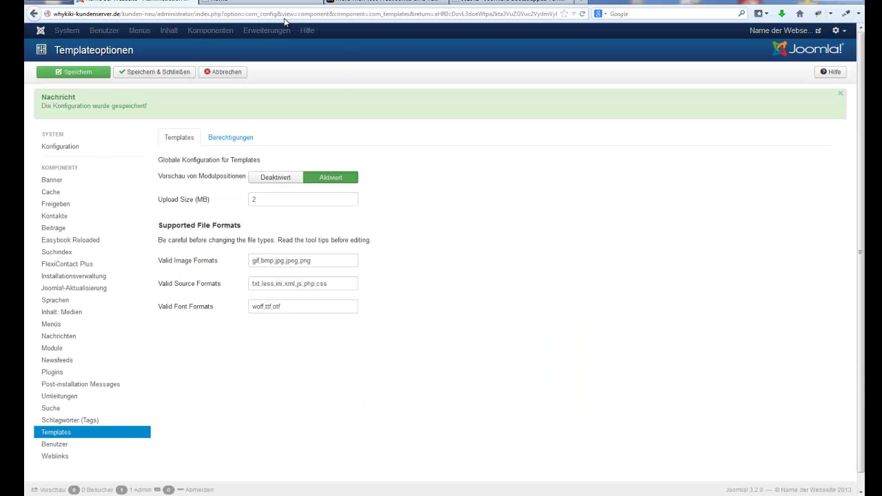
left_click(165, 73)
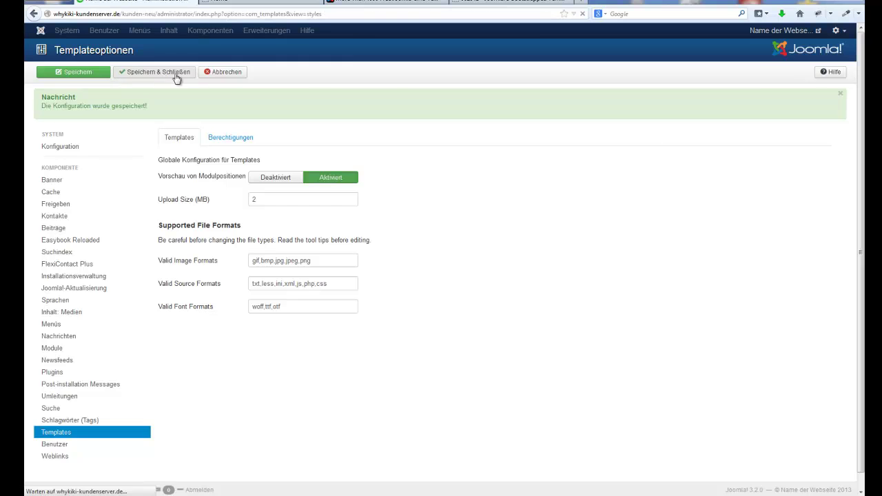
Step: Assign the Hauptmenü Deutsch module to As Position 8 [as-position-8] of the As002041free template and save it
left_click(317, 31)
left_click(296, 68)
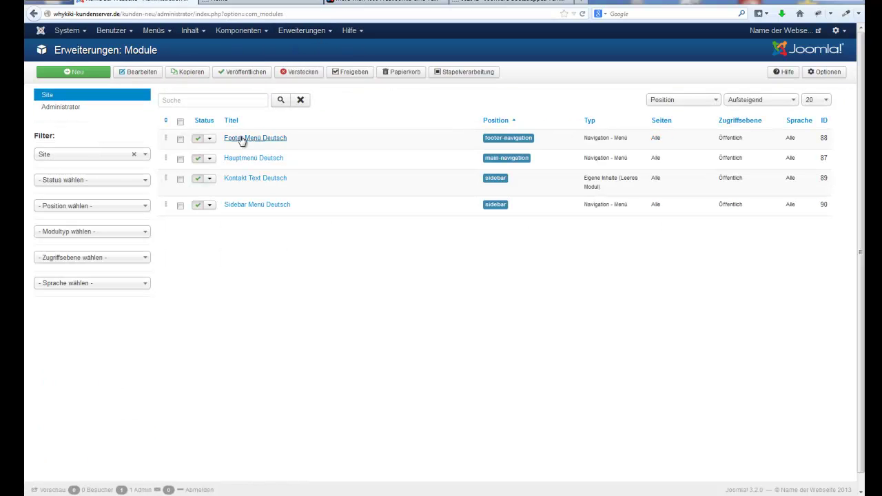
left_click(254, 159)
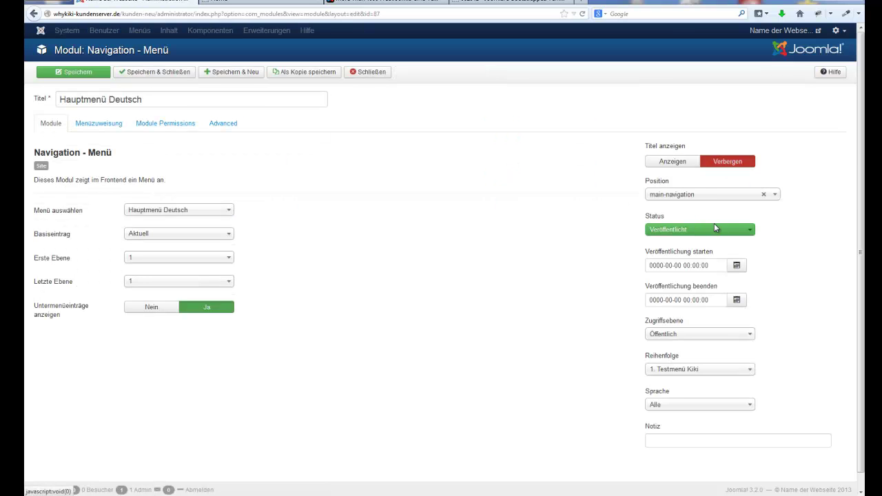
left_click(687, 195)
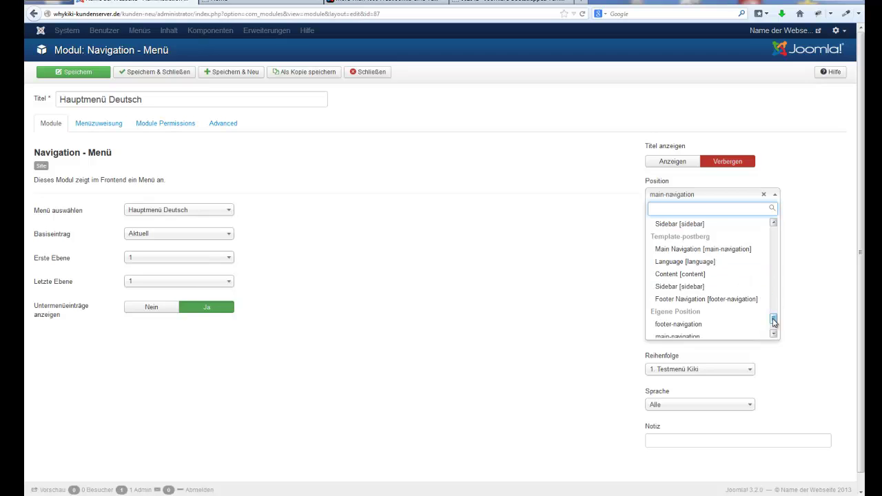
scroll(709, 253, "up", 10)
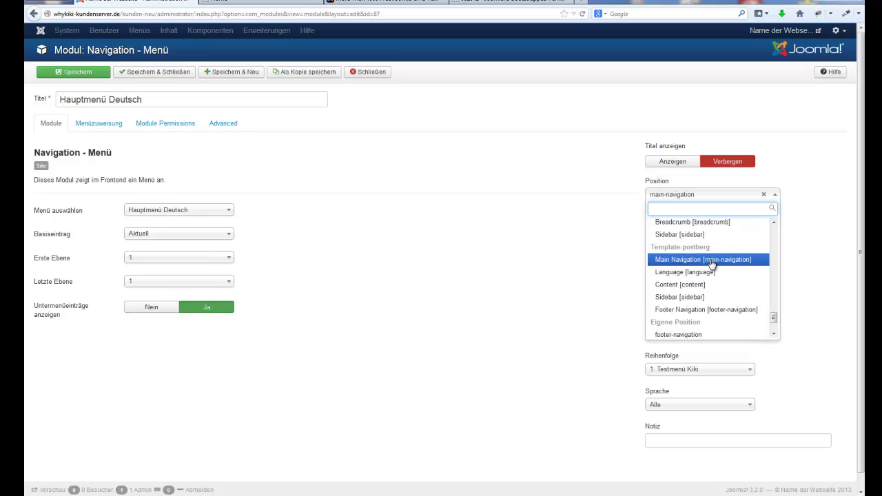
scroll(713, 277, "up", 10)
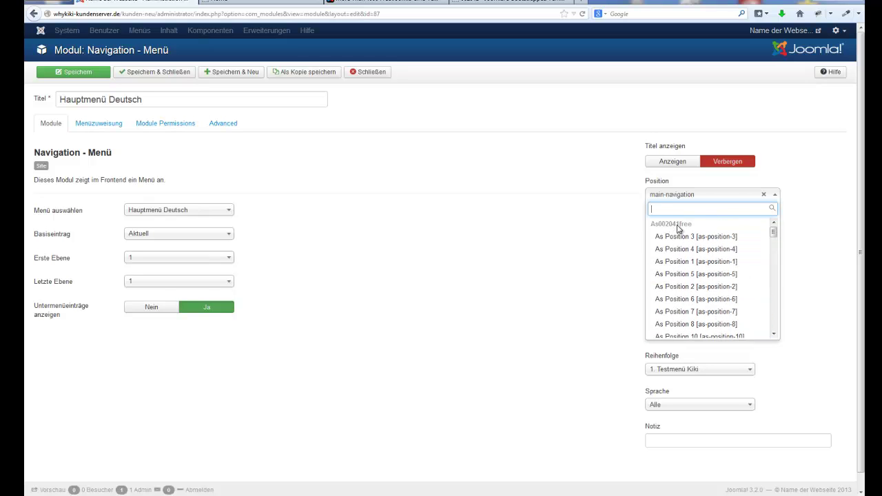
left_click(717, 330)
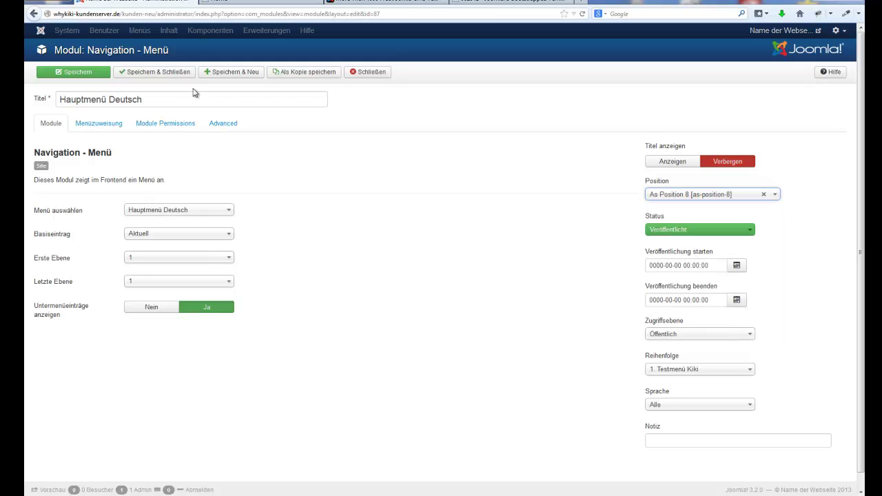
left_click(74, 73)
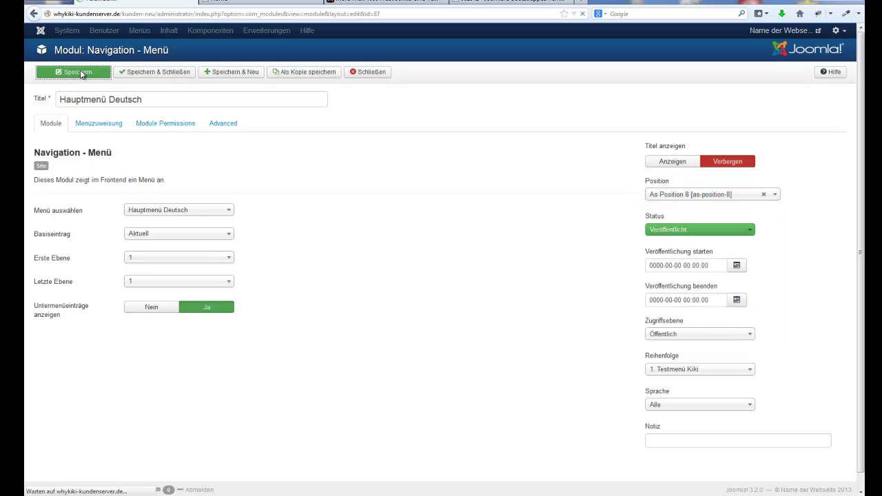
Step: Reload the website to check the main menu's placement, and save and close the Hauptmenü Deutsch module
left_click(247, 2)
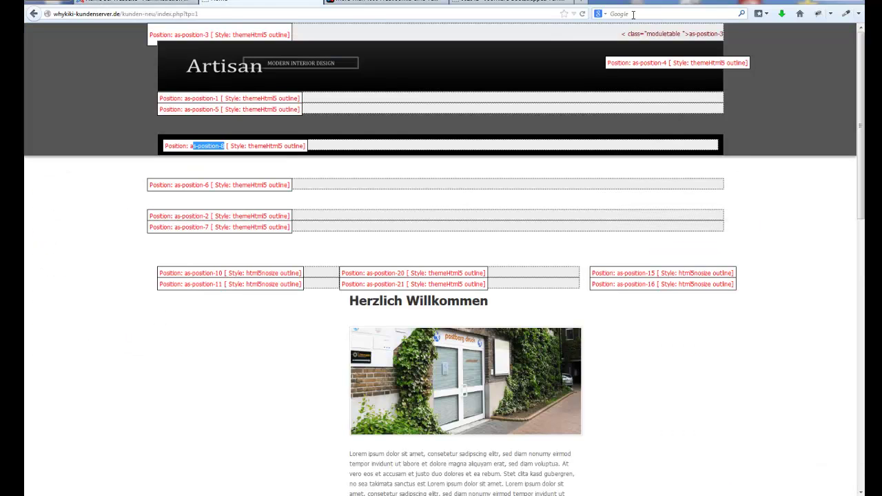
left_click(583, 14)
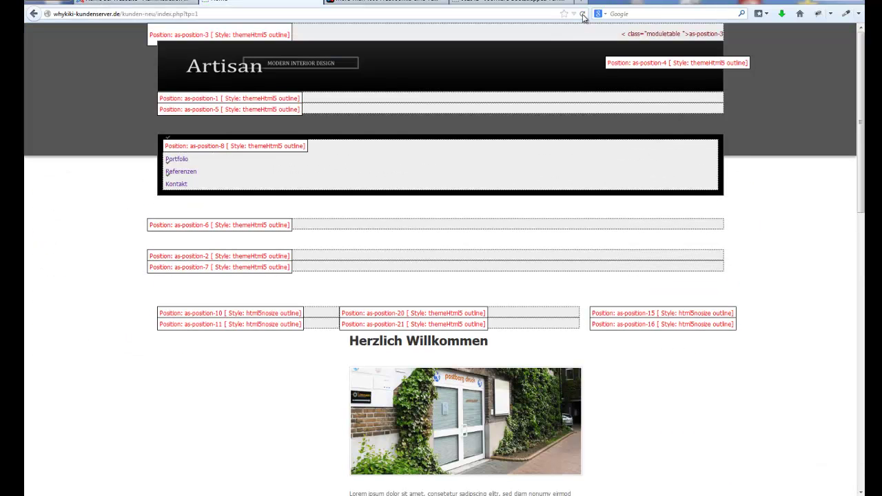
left_click(147, 5)
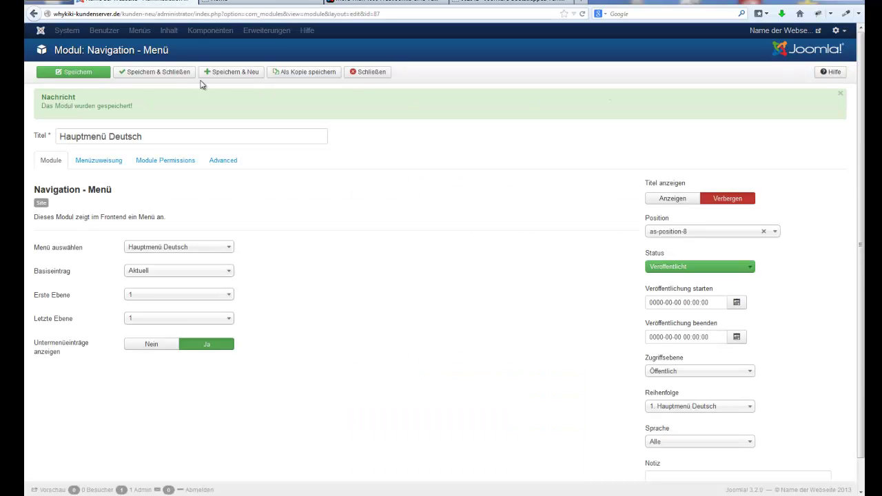
left_click(165, 75)
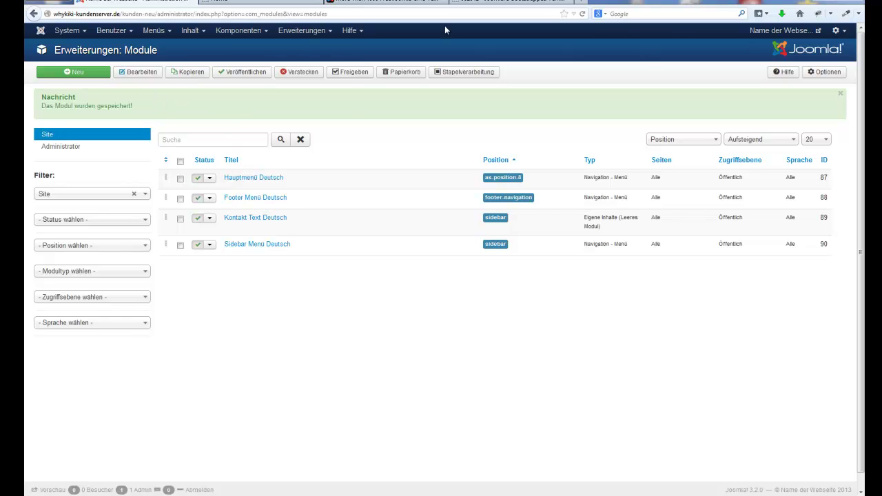
Step: Disable the preview of module positions in the global template options and save the configuration
left_click(309, 32)
left_click(307, 95)
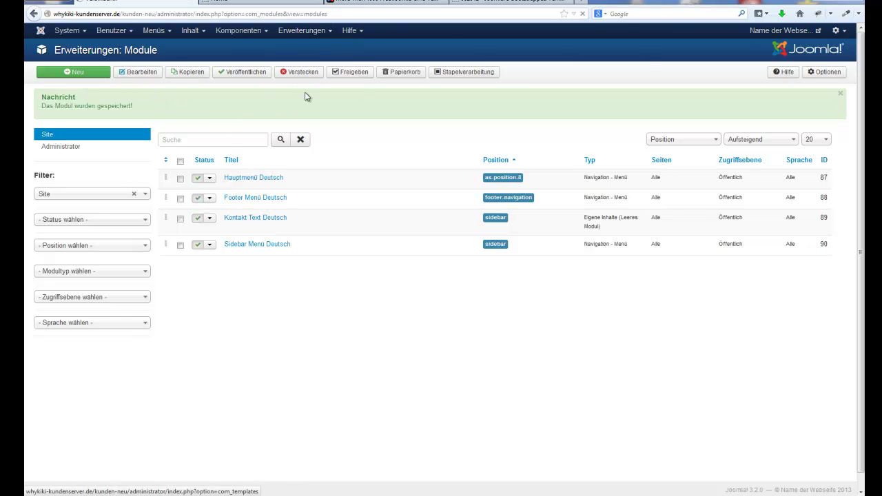
left_click(821, 74)
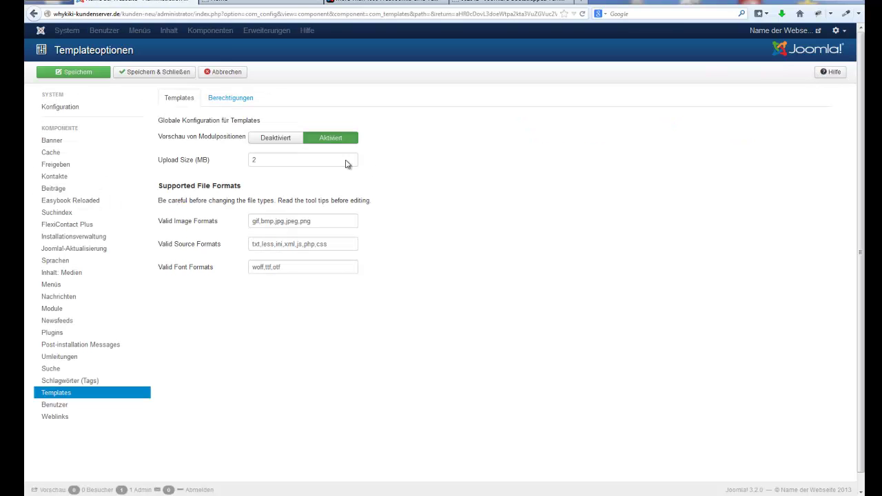
left_click(276, 140)
left_click(78, 69)
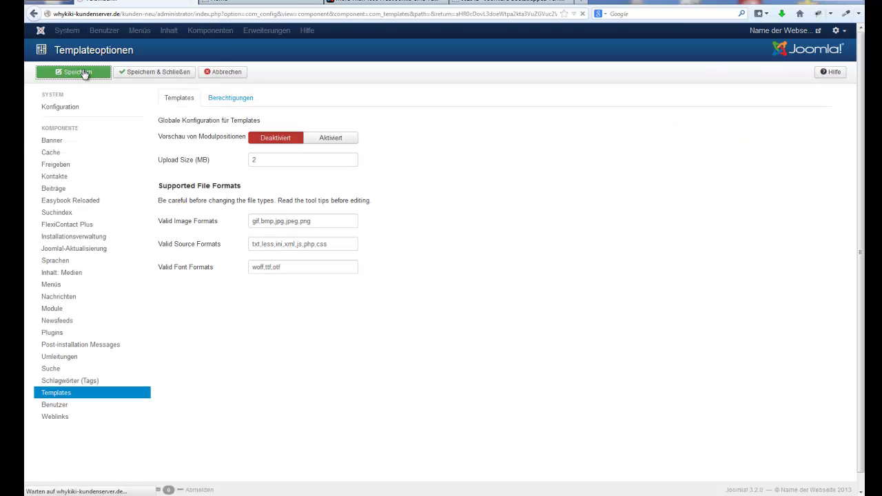
Step: Reload the website to check the page without position outlines, and save and close the template options
left_click(262, 2)
left_click(582, 13)
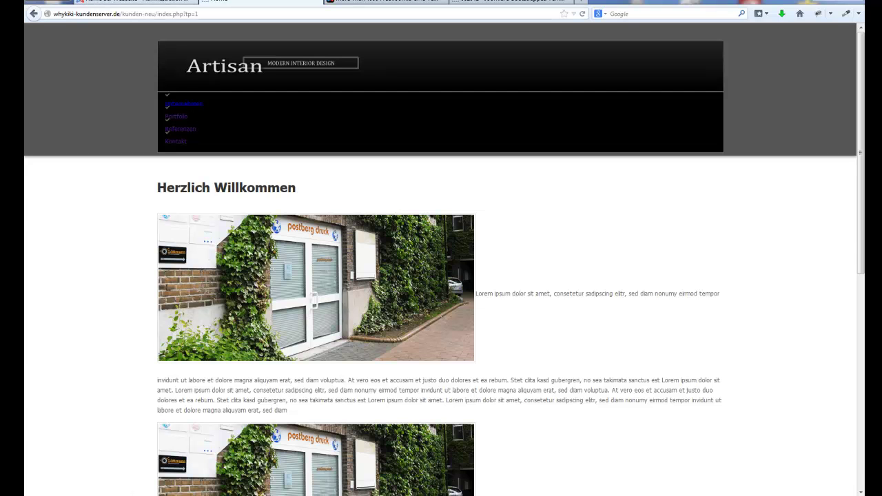
left_click(131, 2)
left_click(158, 75)
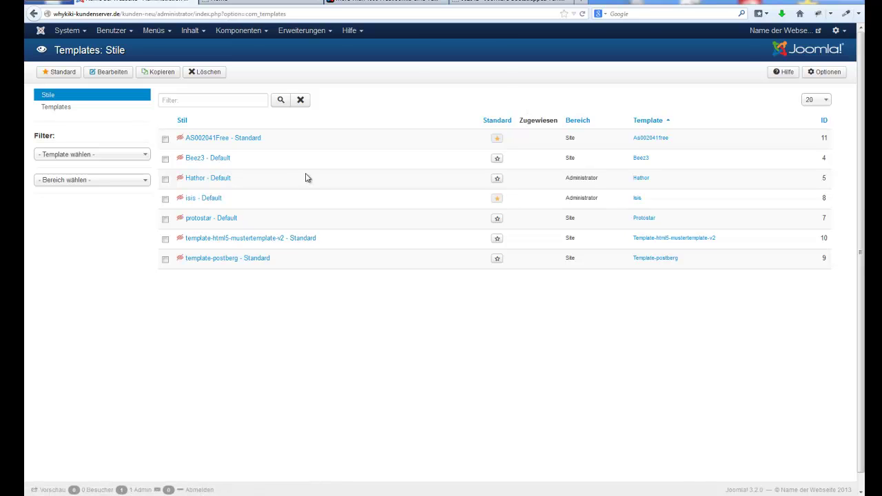
Step: Review the Joomla24 download page, and examine the General Configuration Parameters of the AS002041Free - Standard style and close it
left_click(385, 2)
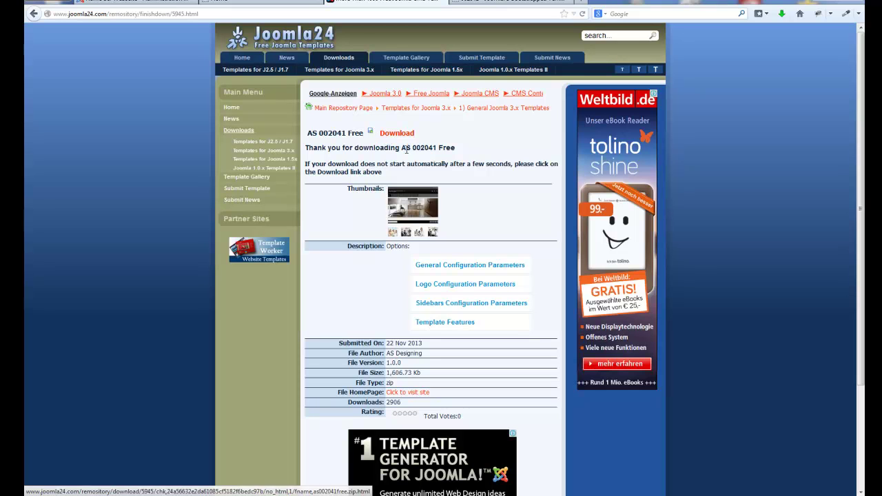
left_click(136, 2)
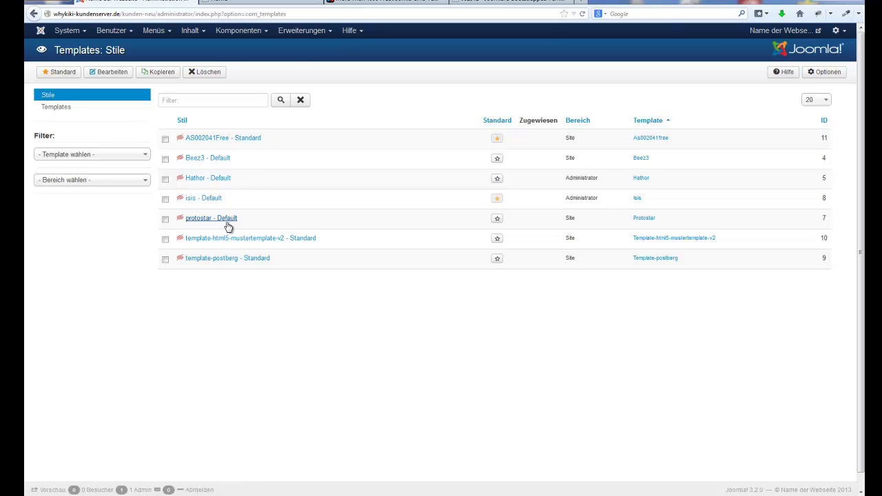
left_click(209, 139)
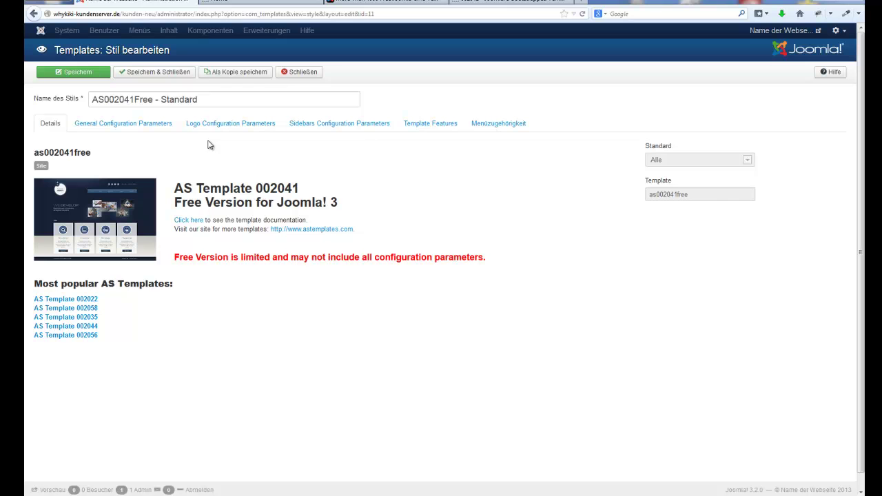
left_click(105, 127)
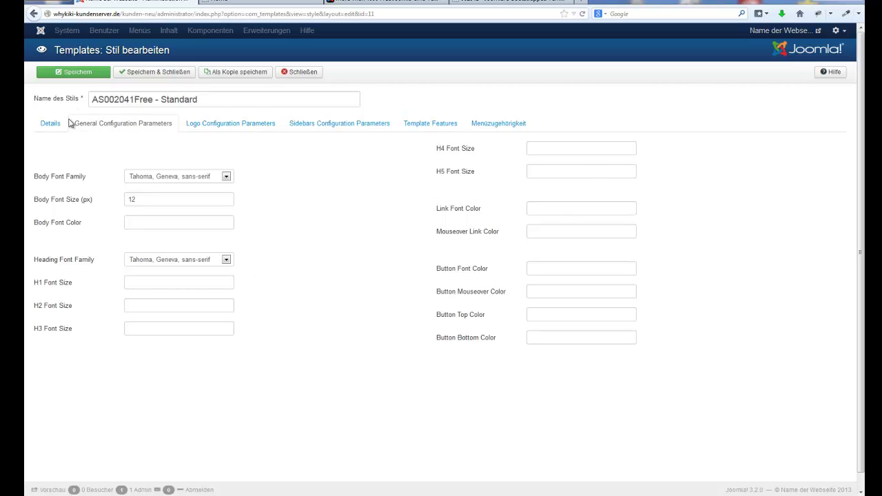
left_click(297, 71)
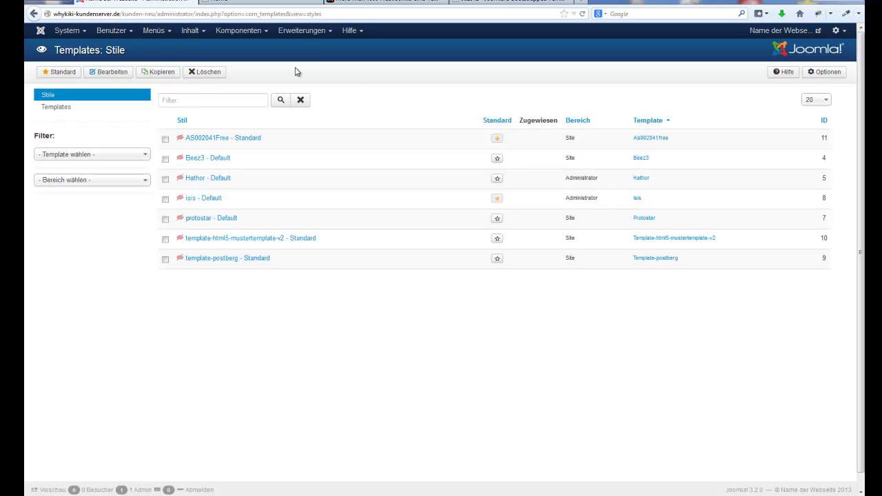
Step: Examine the template-postberg style and the extended template options of the template-html5-mustertemplate-v2 style, closing each without changes
left_click(218, 260)
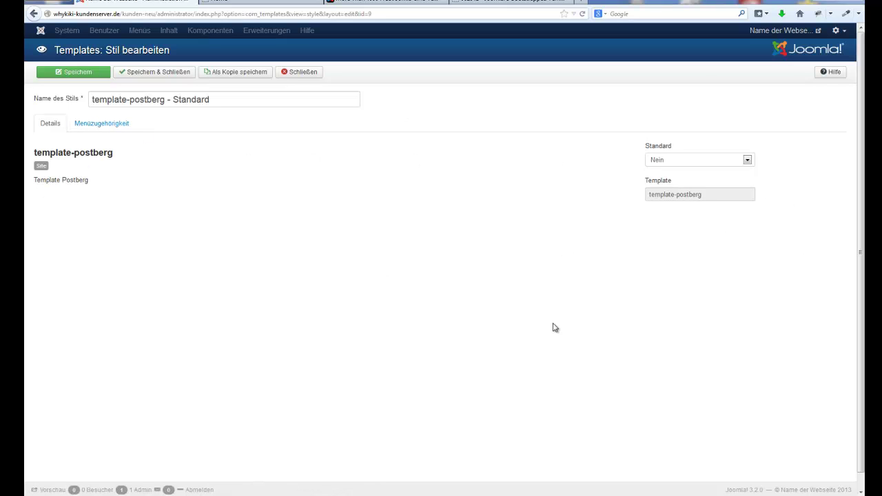
left_click(316, 72)
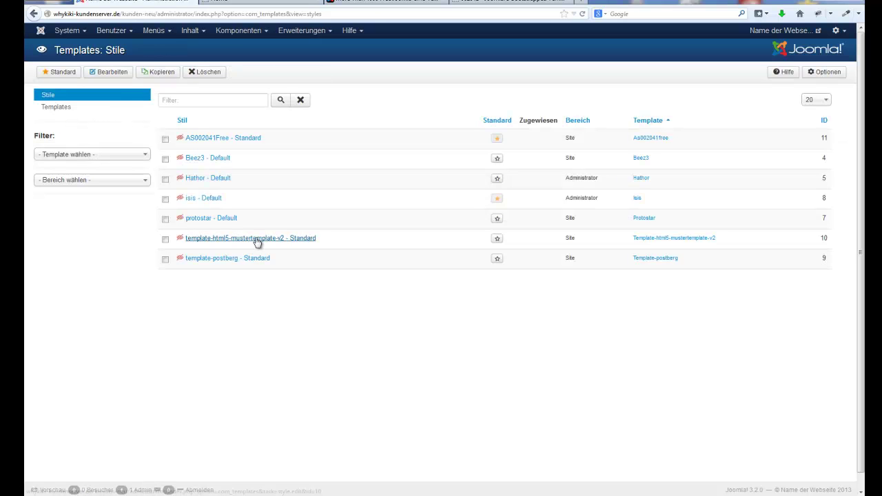
left_click(255, 240)
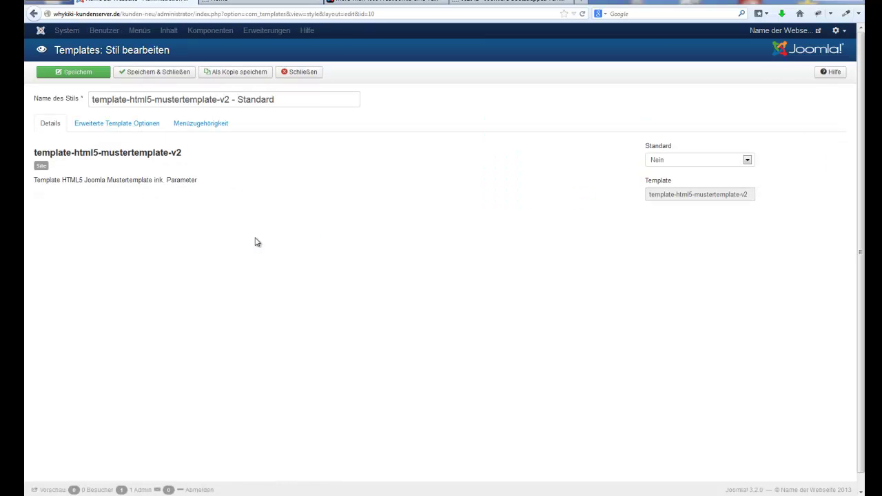
left_click(107, 128)
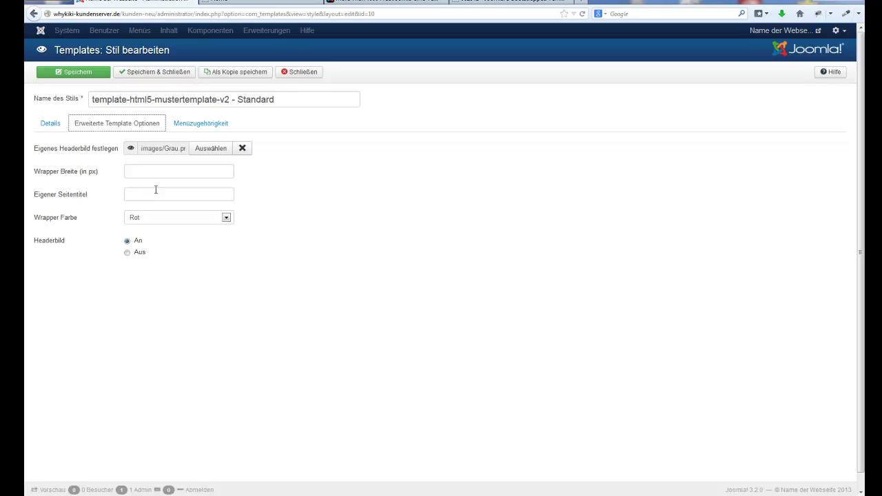
left_click(305, 73)
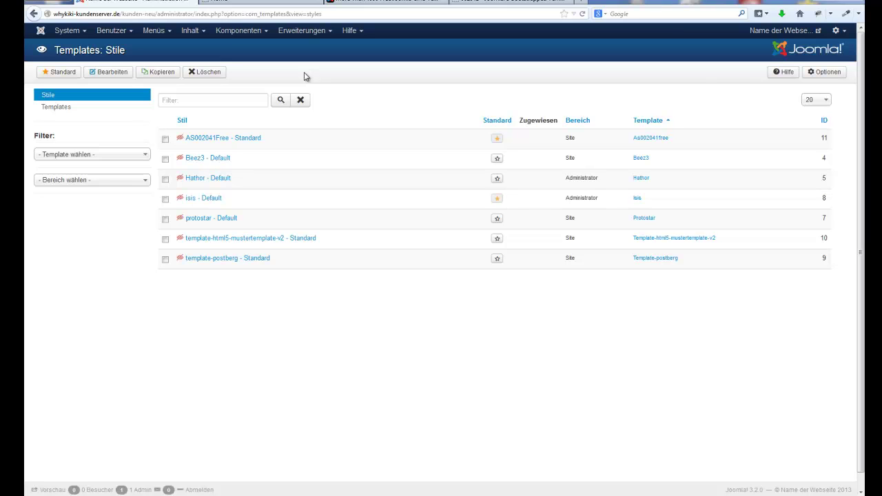
Step: Look through the list of installed templates with their preview thumbnails, versions and authors
left_click(58, 109)
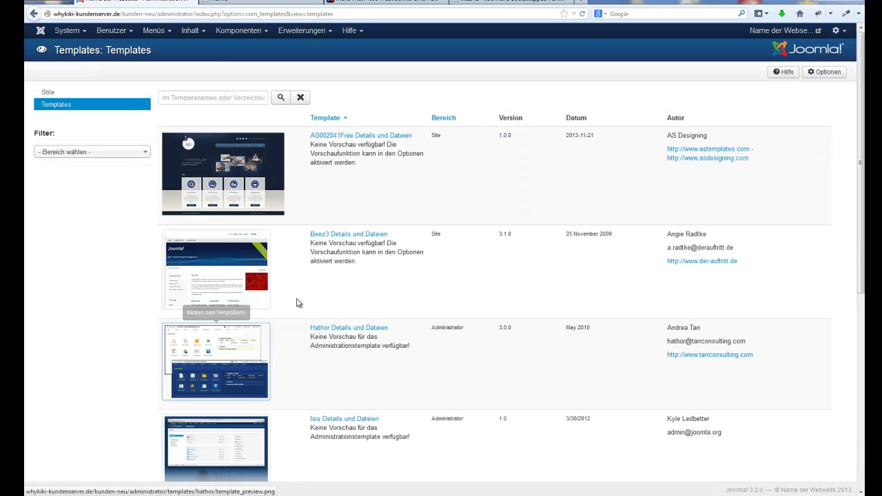
scroll(287, 340, "down", 2)
scroll(288, 339, "up", 2)
scroll(287, 340, "down", 1)
scroll(288, 340, "down", 1)
scroll(288, 340, "up", 2)
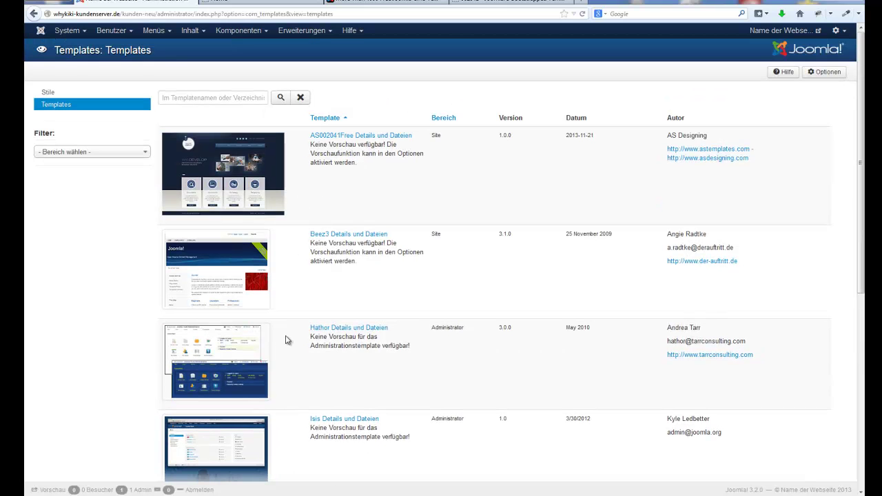
scroll(288, 340, "down", 5)
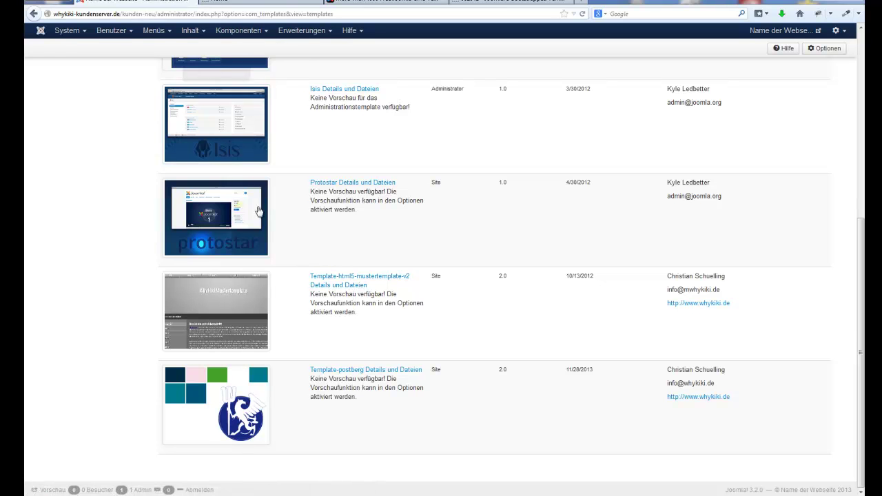
scroll(259, 210, "up", 5)
Step: Set template-html5-mustertemplate-v2 - Standard as the default site style and reload the website to check it
left_click(299, 31)
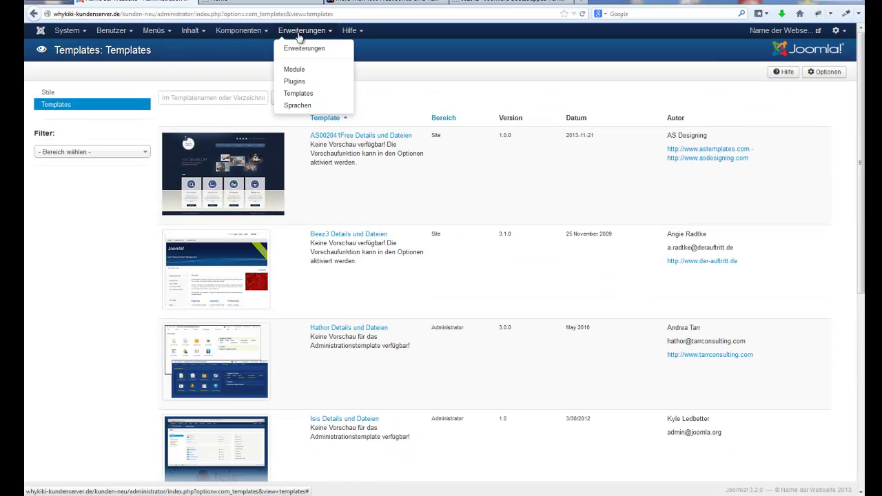
left_click(299, 93)
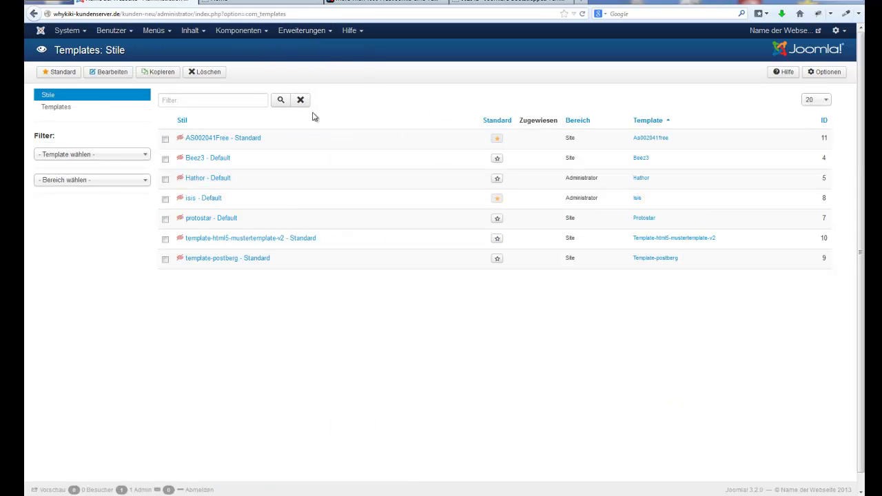
left_click(497, 238)
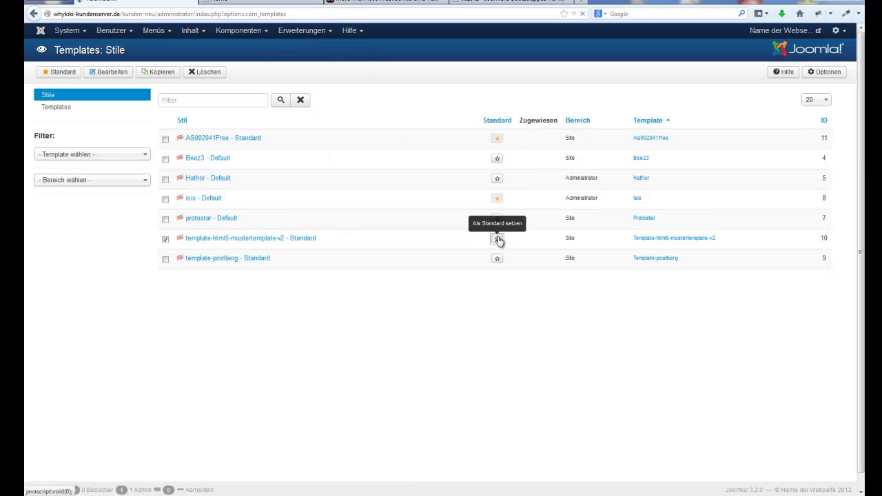
left_click(313, 3)
left_click(581, 13)
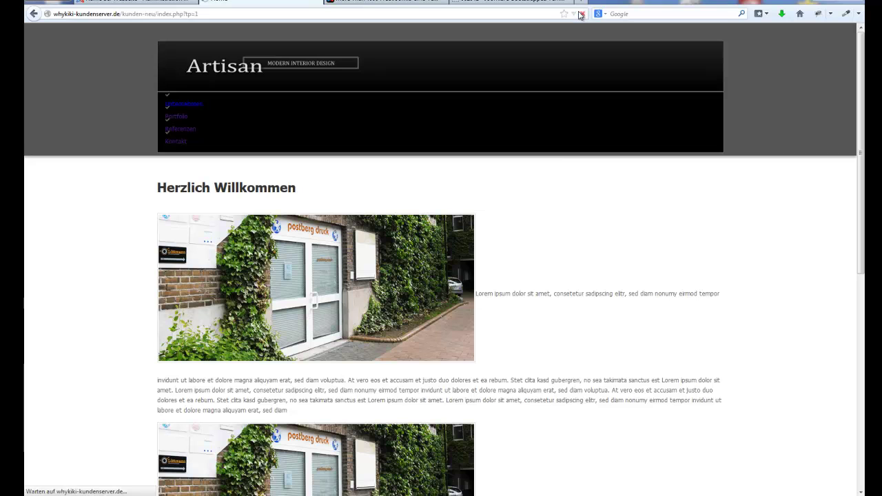
left_click(583, 15)
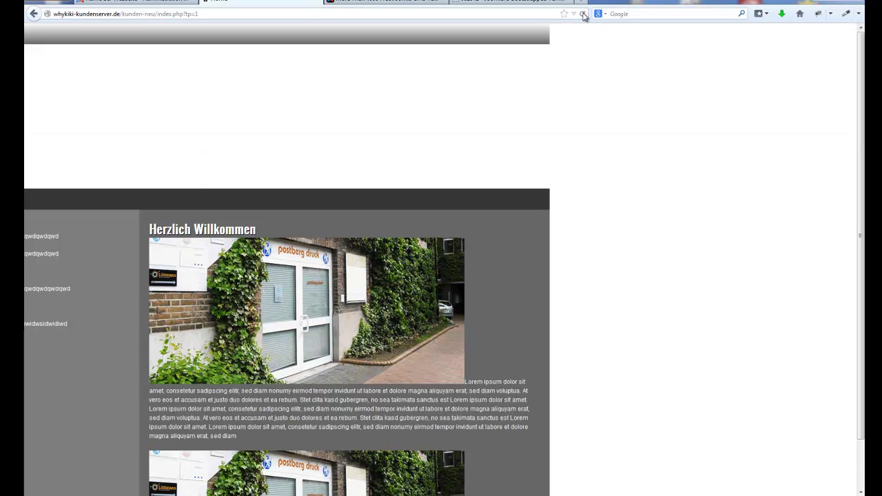
left_click(141, 3)
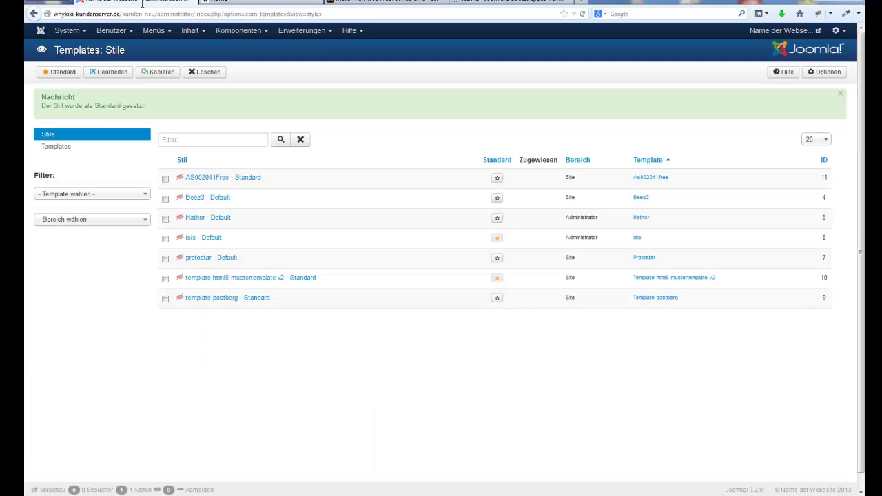
Step: Open the template.css file from the css folder of Template-html5-mustertemplate-v2 for editing
left_click(69, 148)
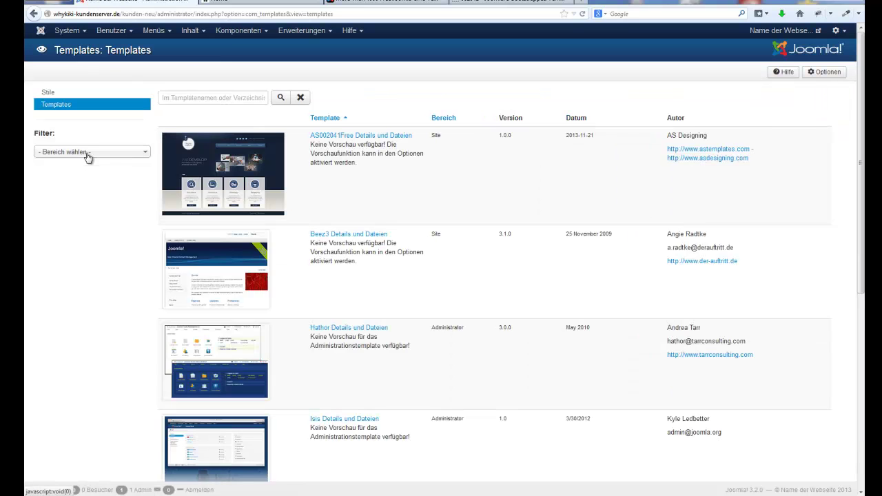
scroll(217, 290, "down", 5)
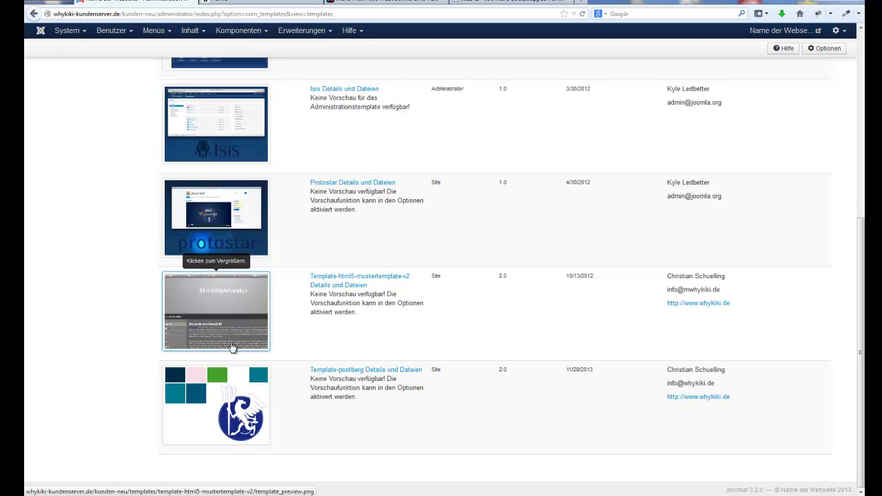
left_click(338, 285)
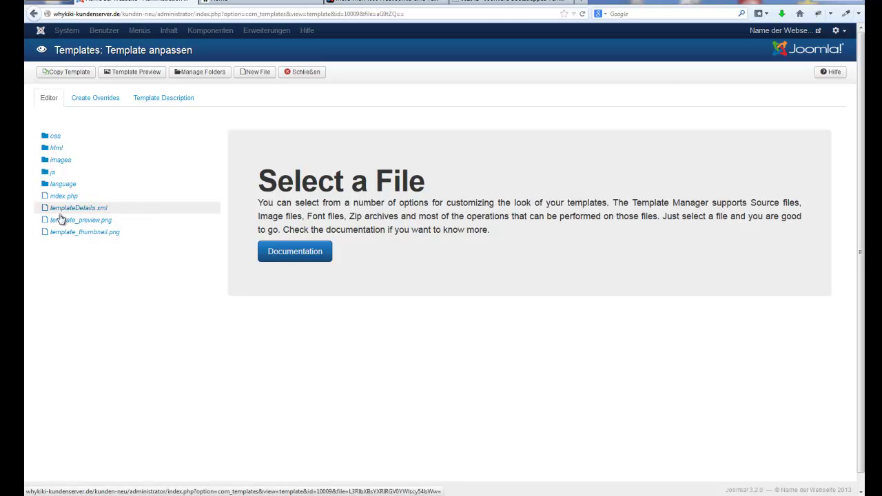
left_click(54, 138)
left_click(67, 161)
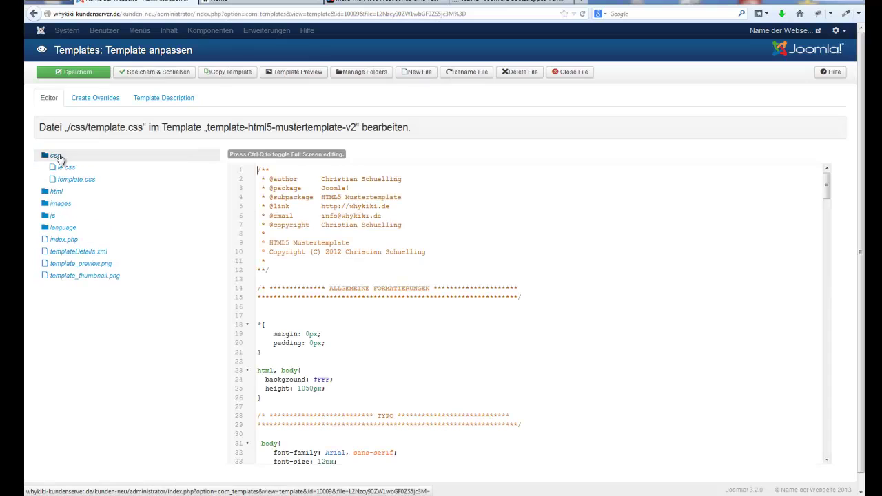
Step: Set the html, body background colour to #000 in template.css, save the file and reload the website to check it
scroll(614, 317, "down", 3)
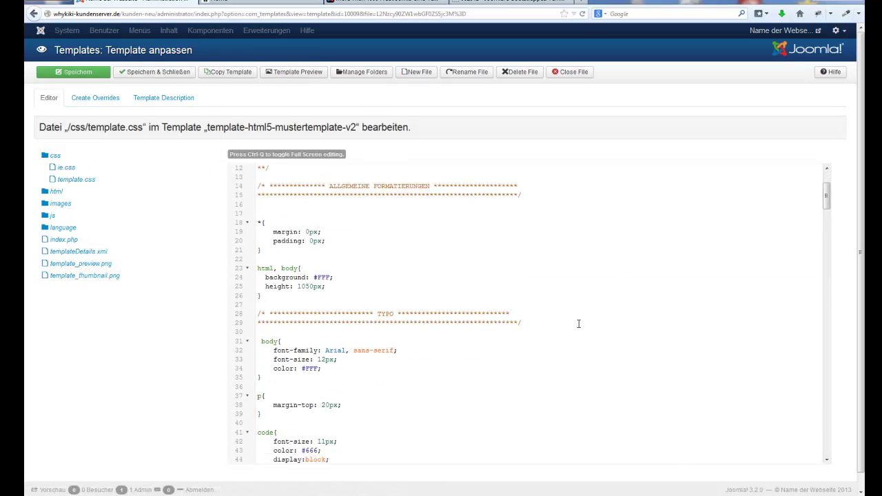
double_click(323, 277)
type("000")
left_click(74, 72)
left_click(261, 2)
left_click(583, 14)
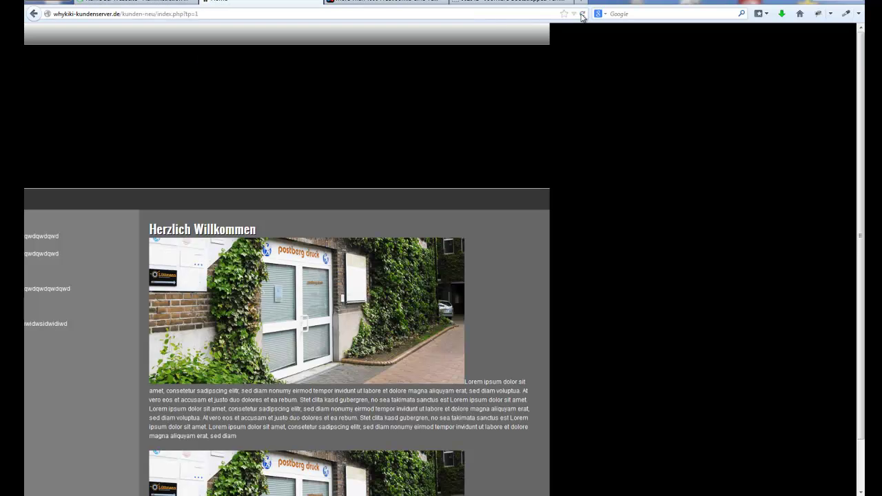
left_click(135, 2)
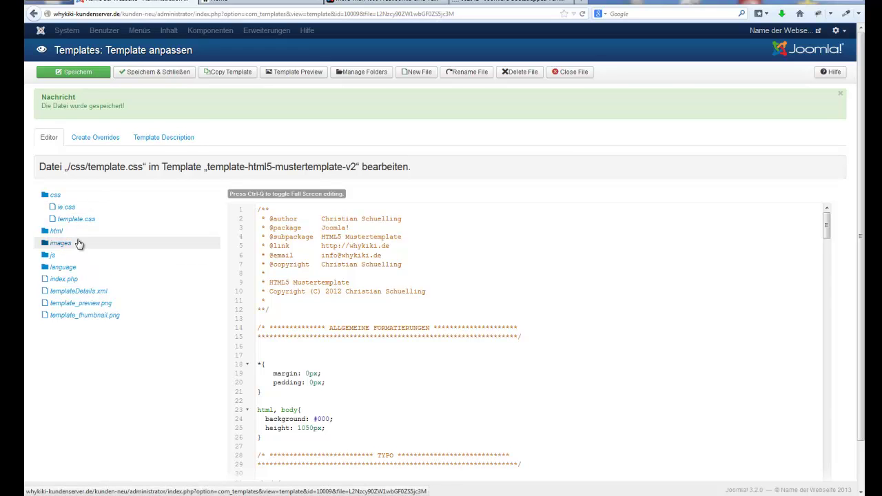
Step: Examine the source code of the template's index.php and the modules, components and layouts offered for overrides
left_click(72, 278)
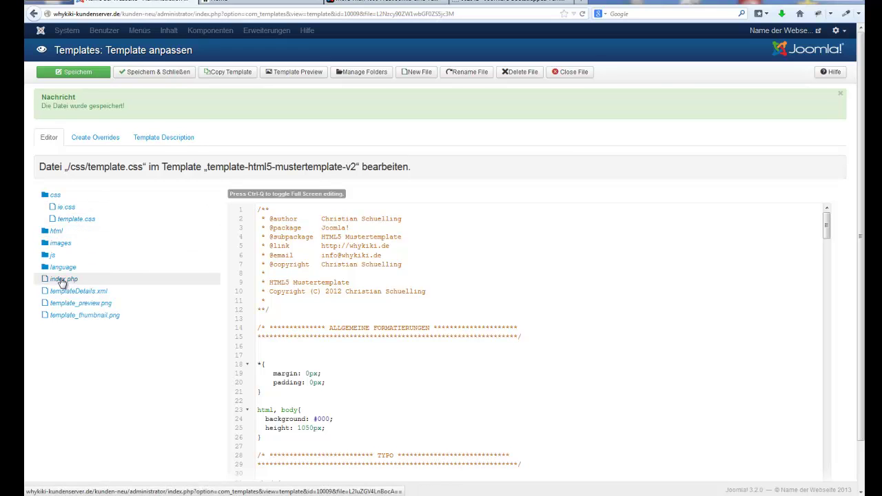
scroll(379, 295, "down", 15)
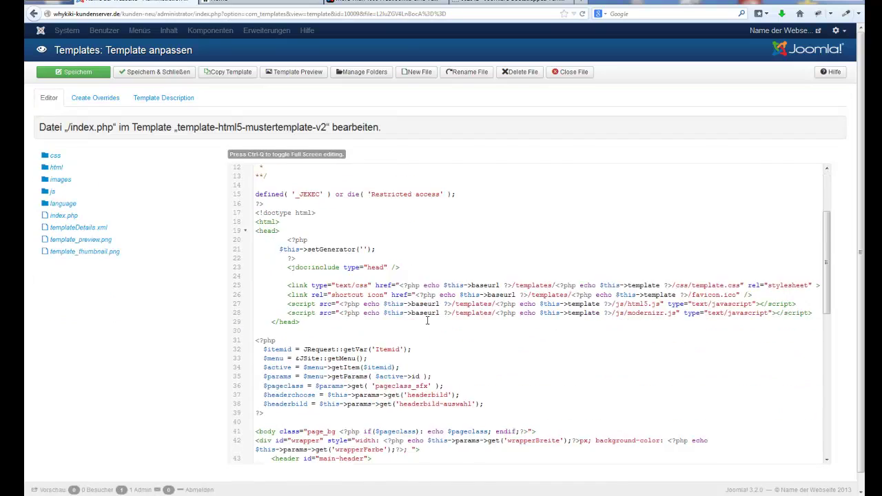
scroll(443, 383, "up", 15)
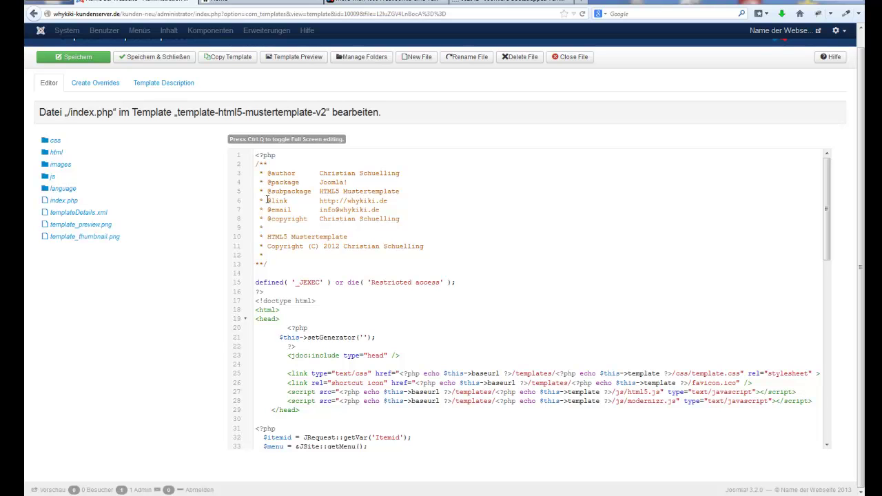
left_click(98, 82)
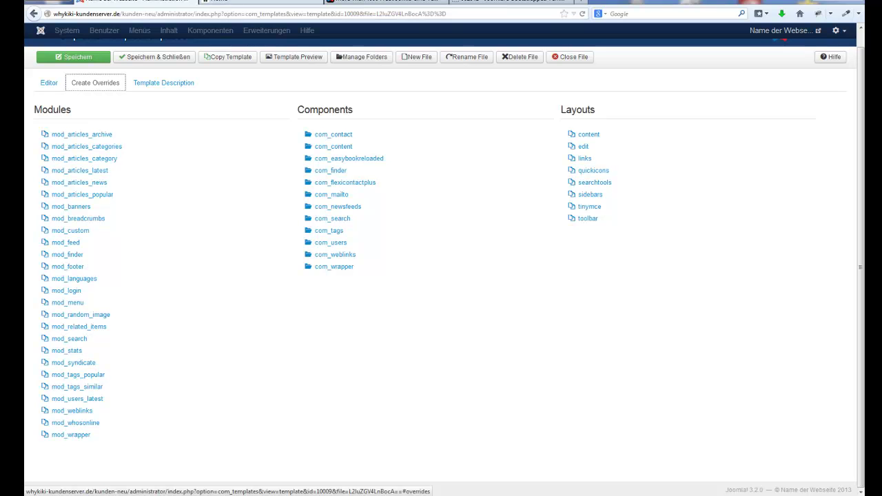
left_click(227, 1)
left_click(131, 1)
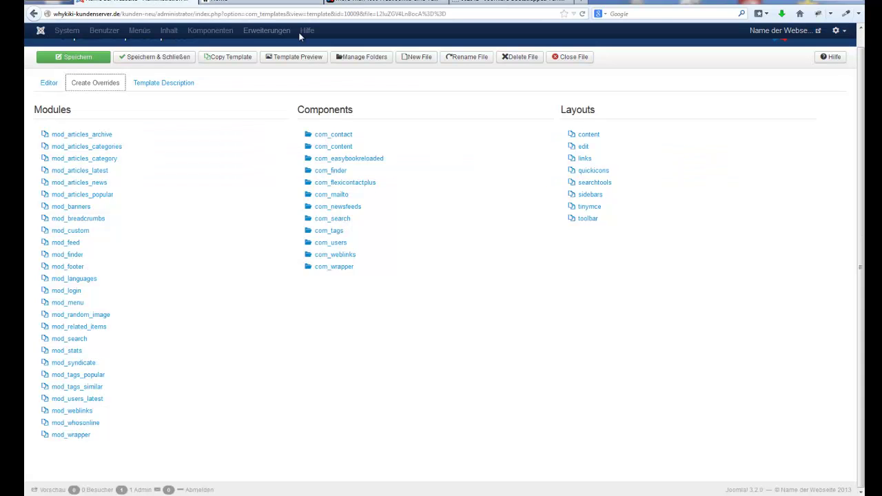
Step: Close the index.php file and the template editor, and return to the template styles list
left_click(576, 59)
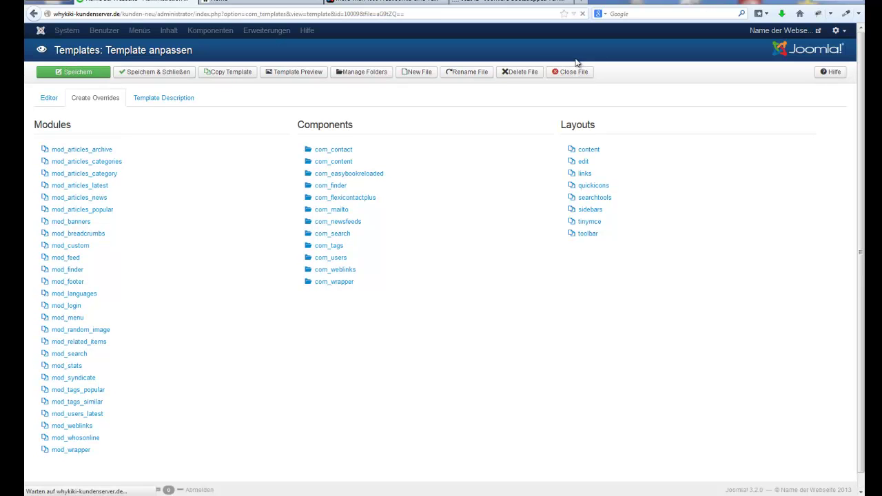
left_click(301, 73)
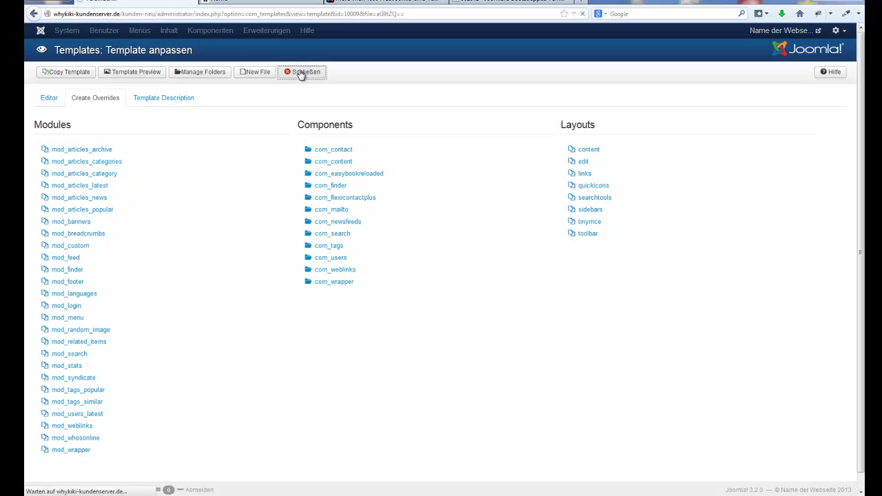
left_click(304, 31)
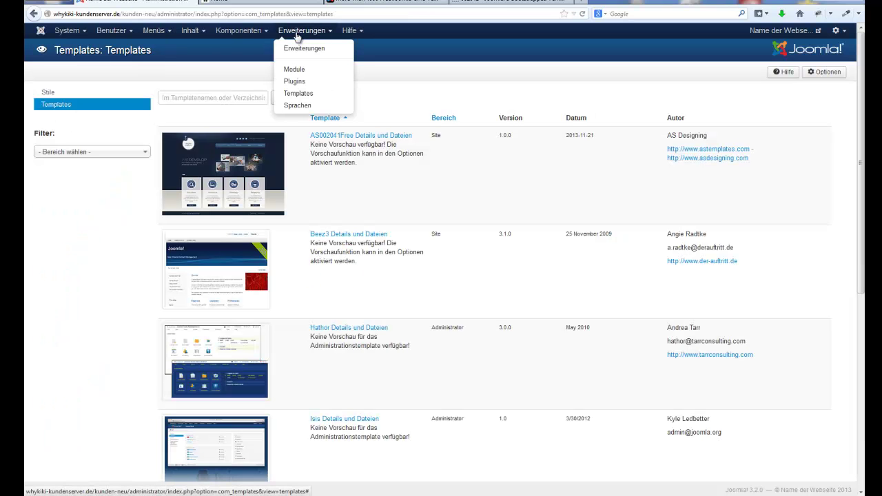
left_click(303, 95)
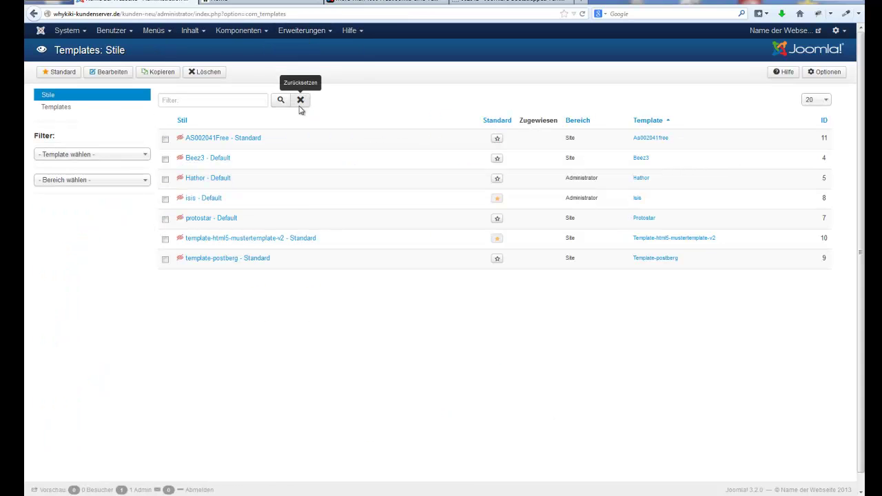
Step: Set template-postberg - Standard as the default style for the site
left_click(498, 259)
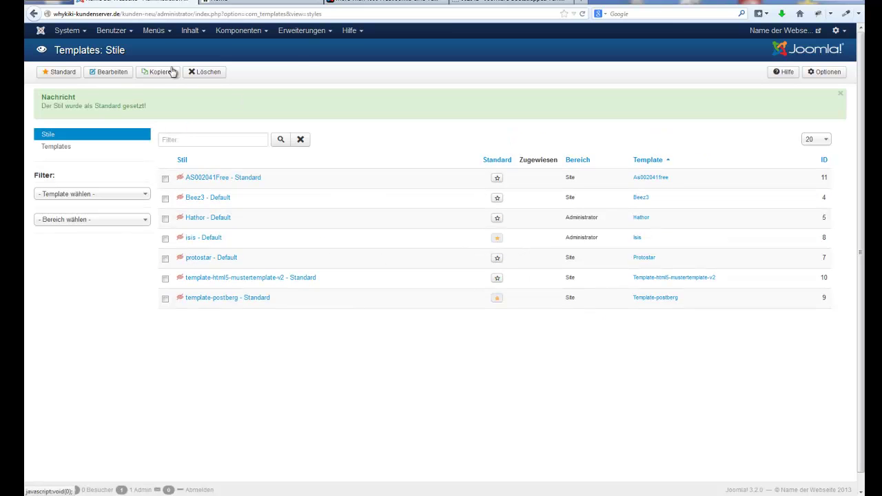
left_click(158, 30)
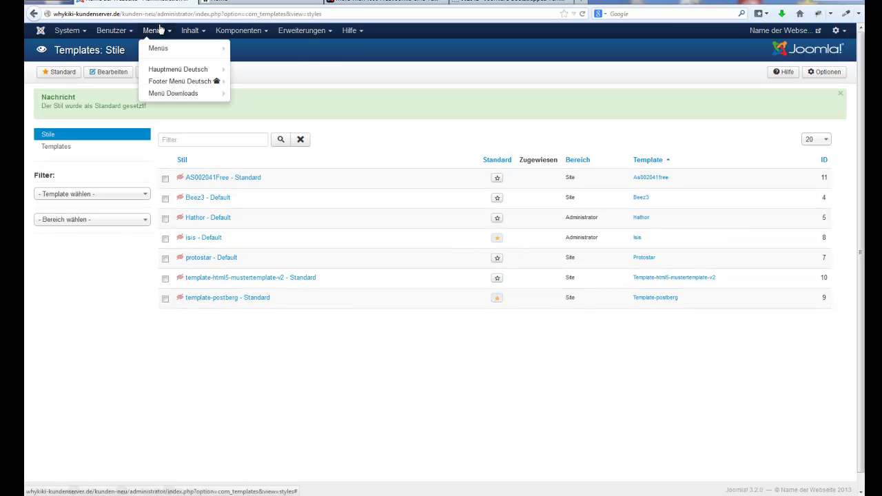
left_click(173, 72)
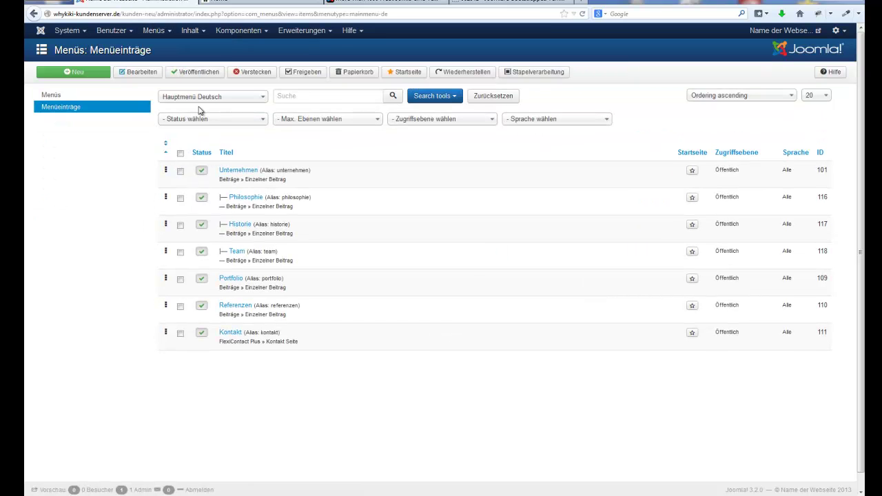
left_click(86, 74)
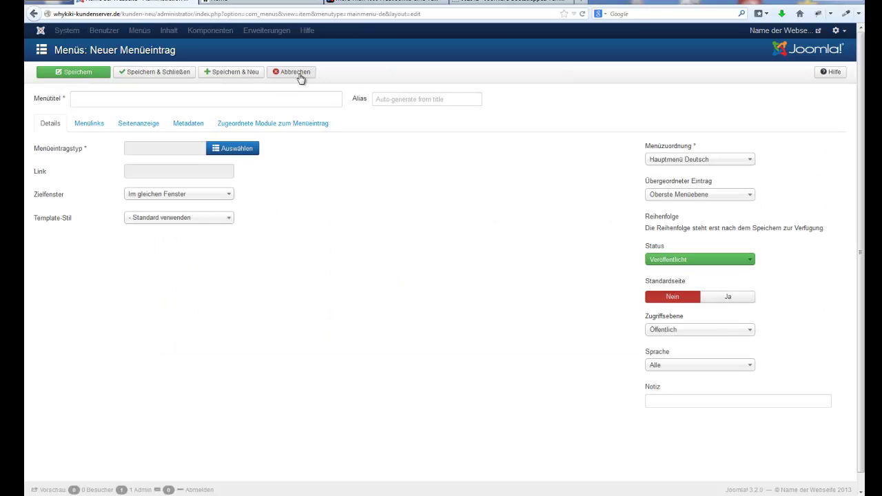
left_click(301, 75)
Step: Reload the website to check the template-postberg design, and return to the Joomla administration
left_click(262, 2)
left_click(583, 14)
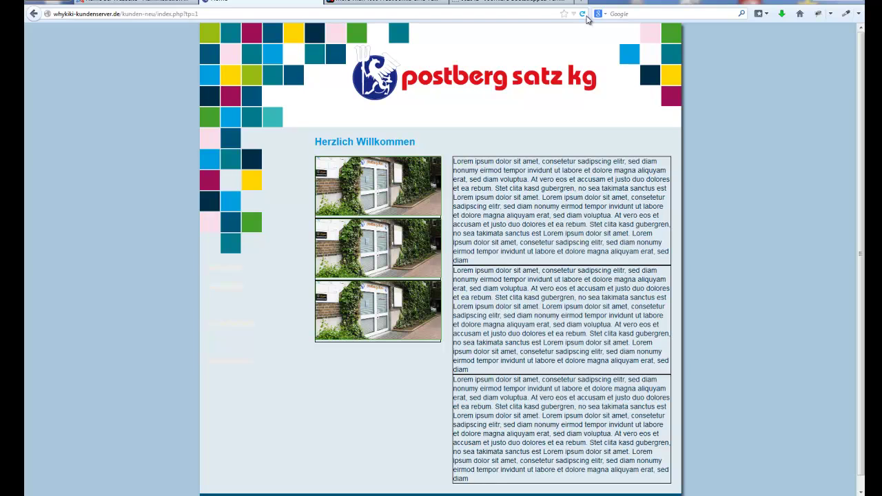
left_click(168, 2)
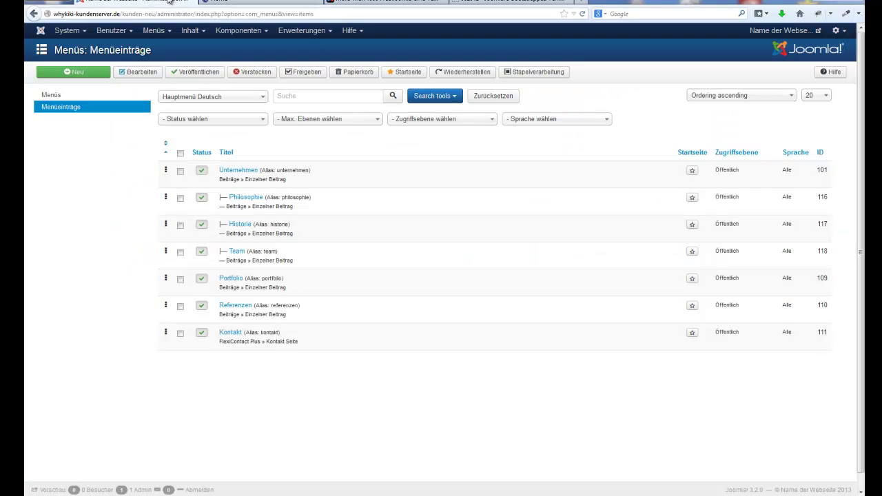
Step: Assign the Hauptmenü Deutsch module to the Main Navigation [main-navigation] position of Template-postberg, and save and close it
left_click(302, 30)
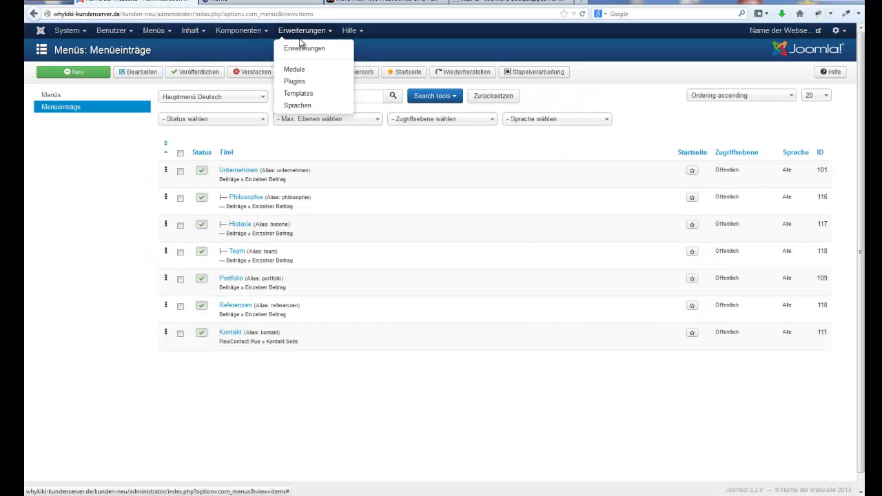
left_click(299, 71)
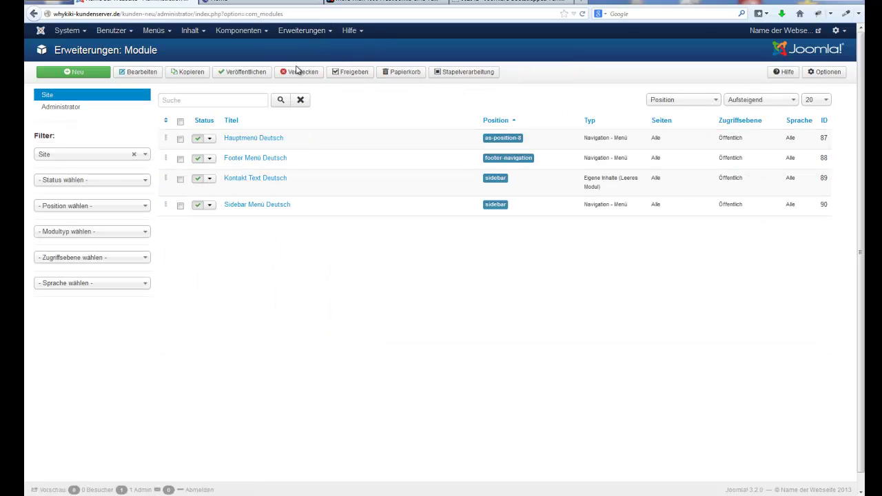
left_click(248, 140)
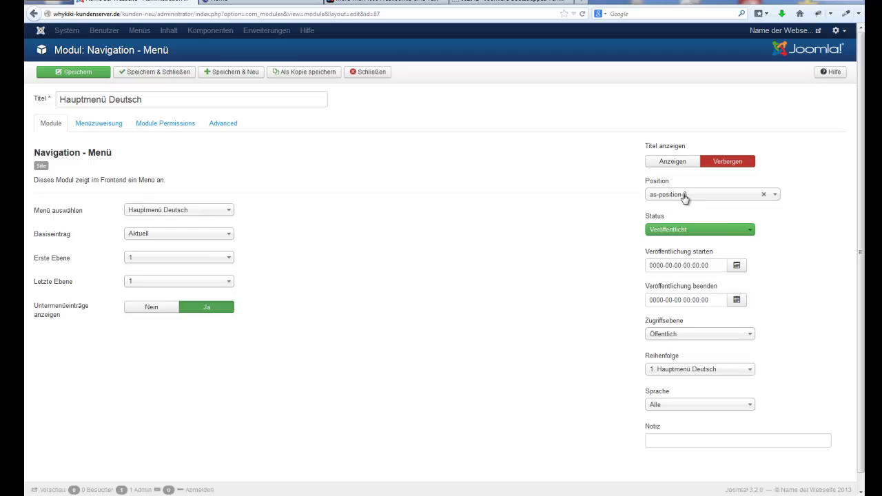
left_click(684, 197)
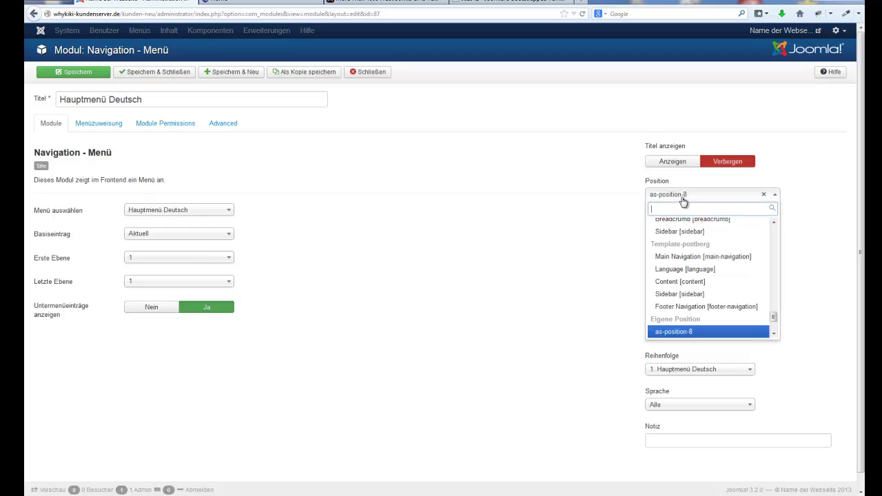
left_click(696, 259)
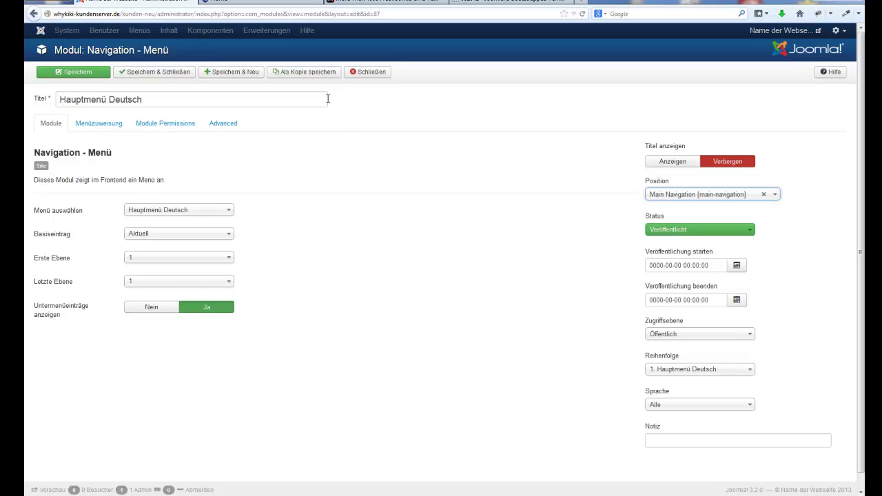
left_click(154, 72)
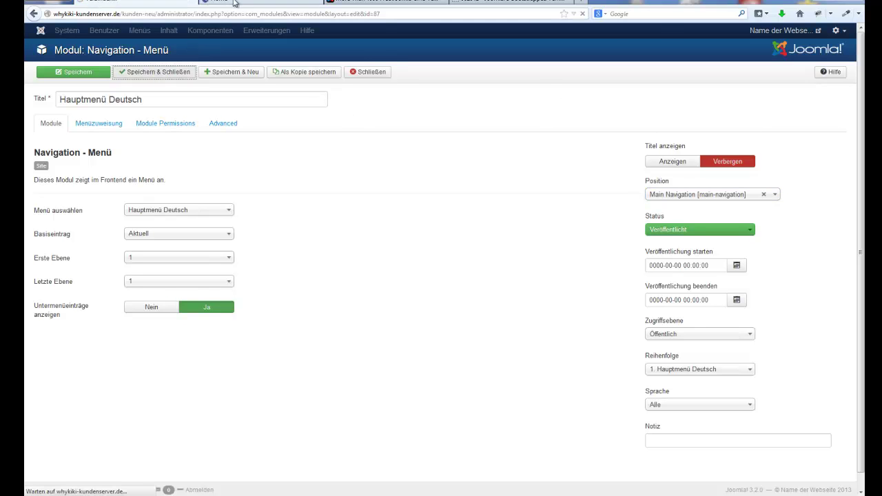
Step: Reload the website to check the main navigation, and view its Kontakt and Unternehmen pages
left_click(234, 3)
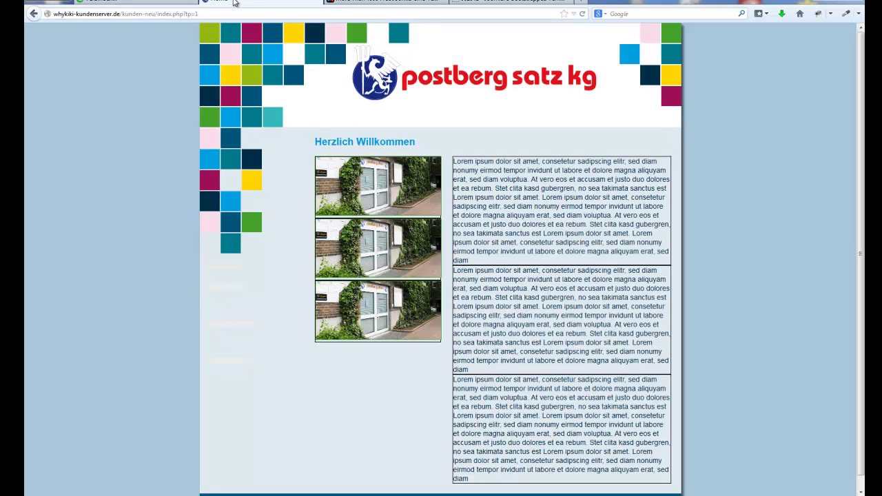
left_click(584, 15)
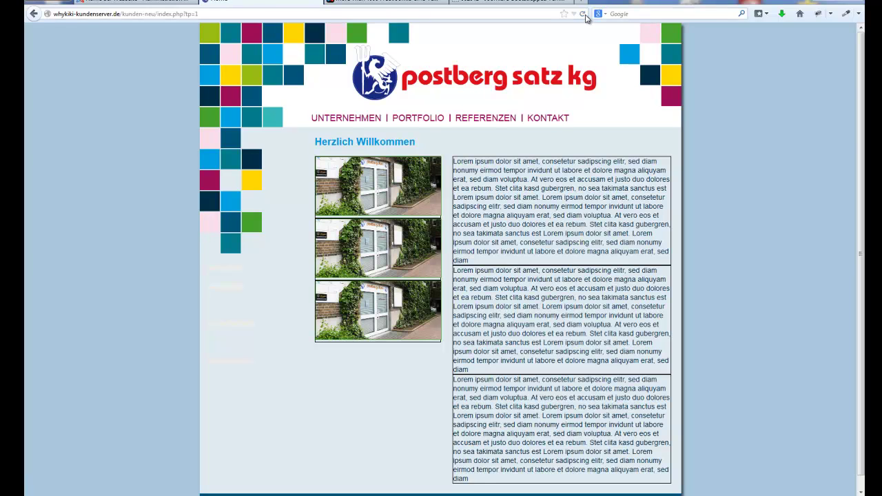
left_click(551, 119)
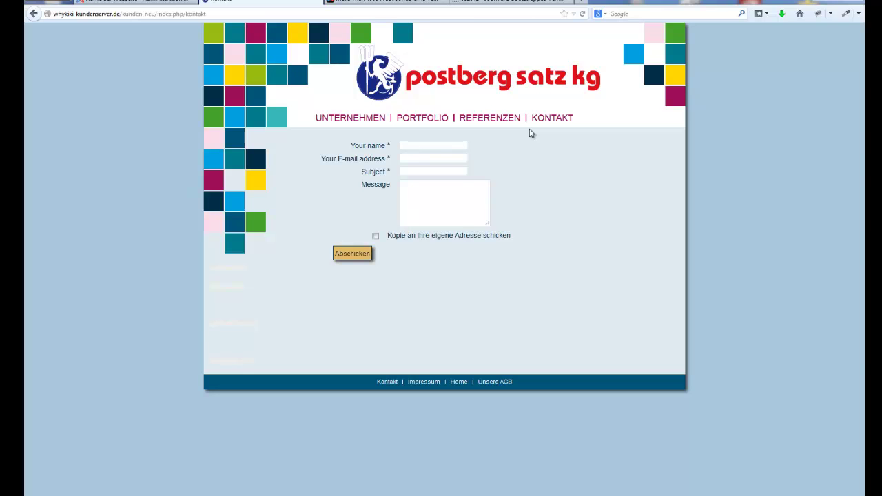
left_click(369, 122)
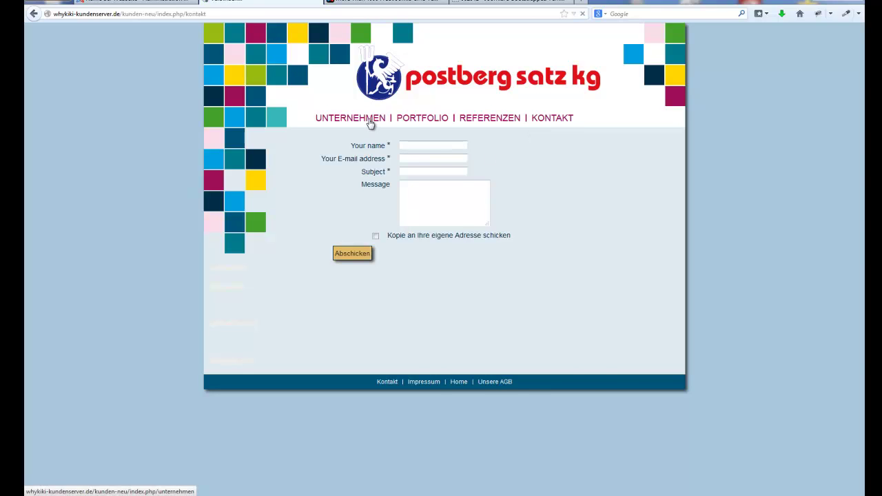
Step: Inspect the Unternehmen page heading in Firebug to examine its HTML tag and CSS styles
left_click(818, 13)
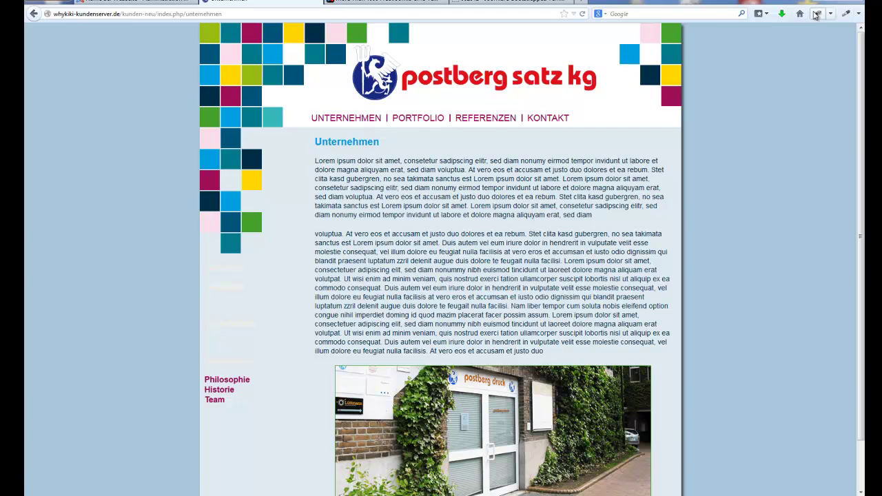
left_click_drag(551, 7, 548, 194)
left_click(411, 204)
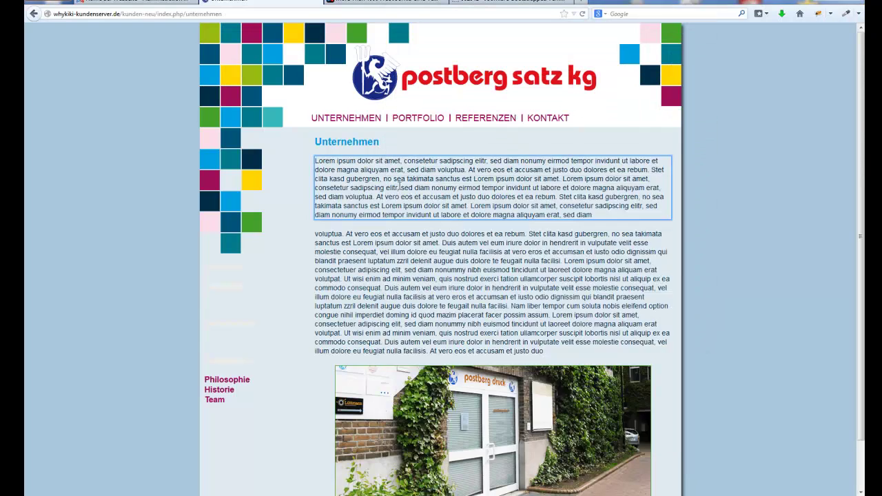
left_click(343, 141)
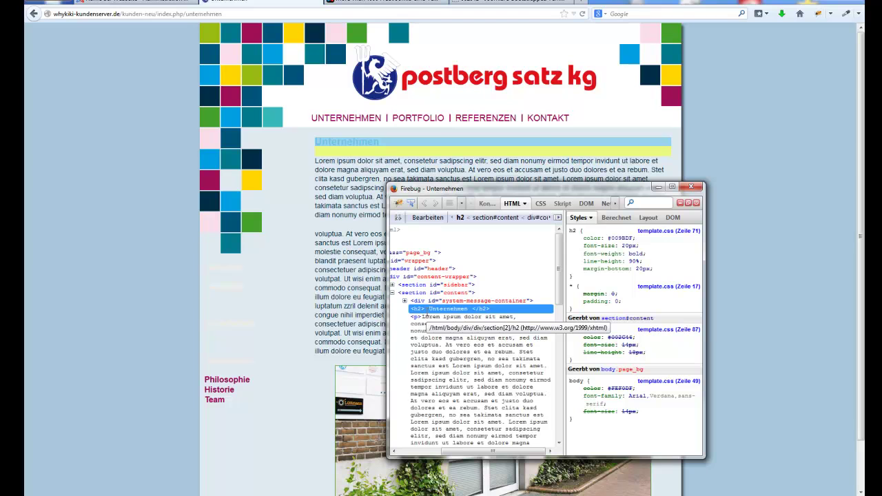
Step: View the Kontakt page, check the module list in the administration, and go back to the website's Unternehmen page
left_click(559, 119)
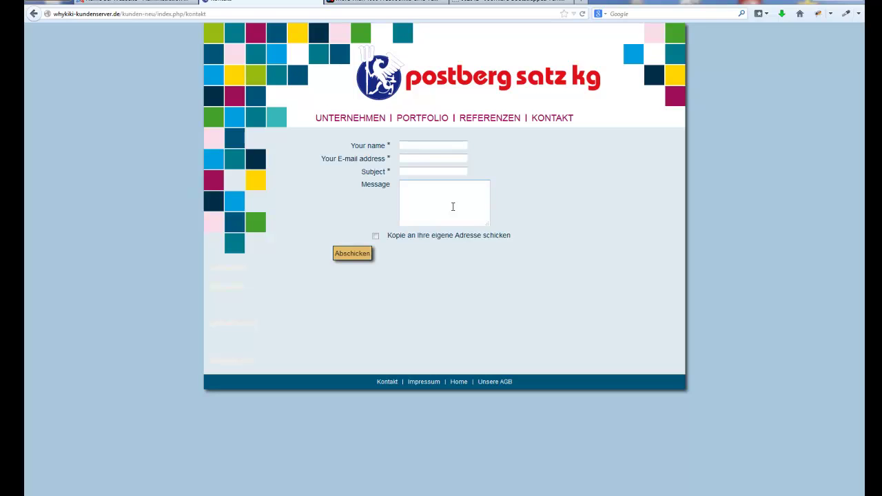
left_click(134, 2)
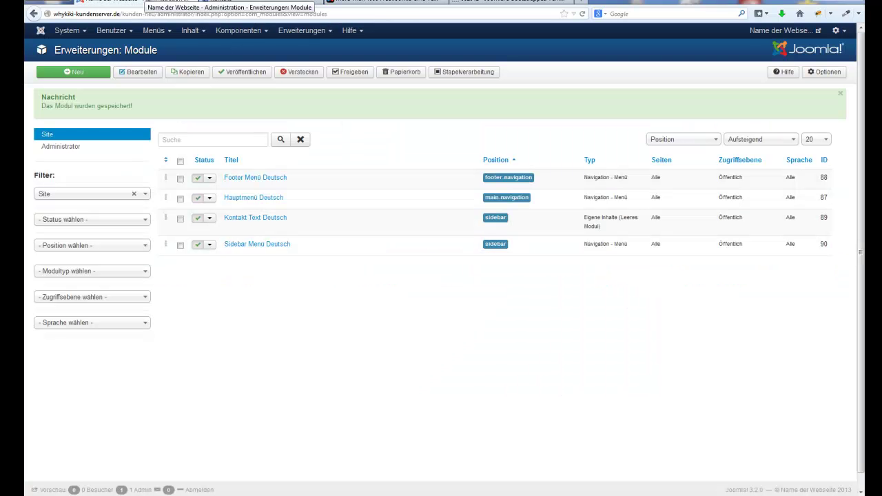
left_click(316, 35)
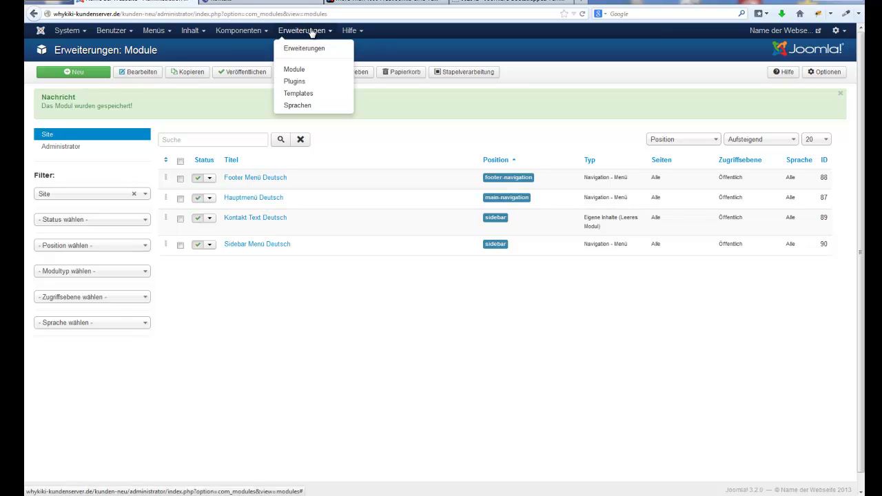
left_click(268, 3)
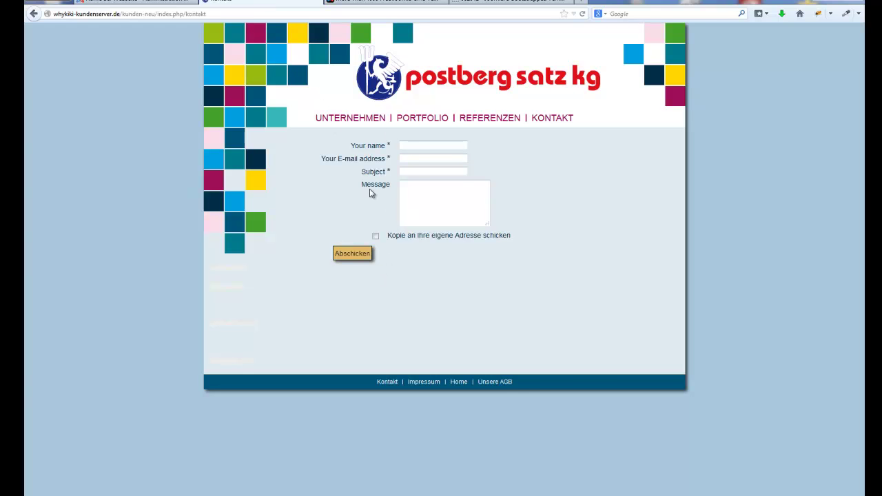
left_click(360, 120)
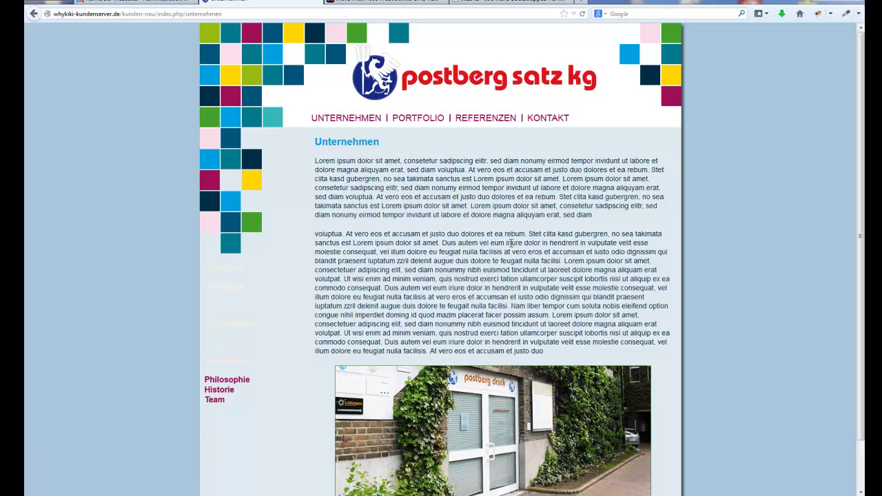
Step: Open the details and files of Template-postberg from the templates list in the Joomla administration
key("ctrl+shift+Tab")
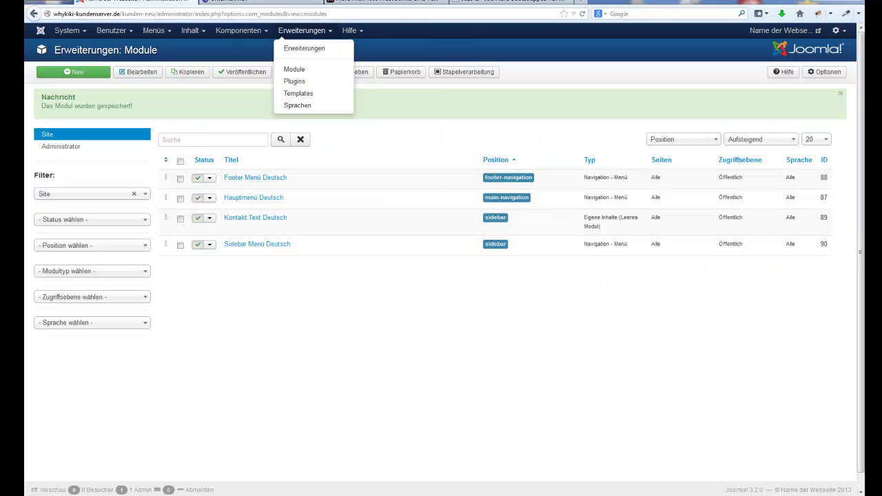
left_click(309, 94)
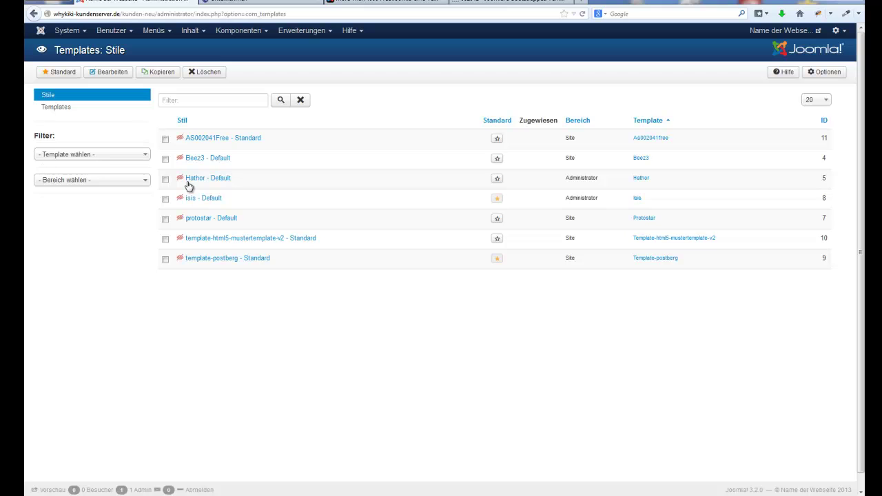
left_click(64, 109)
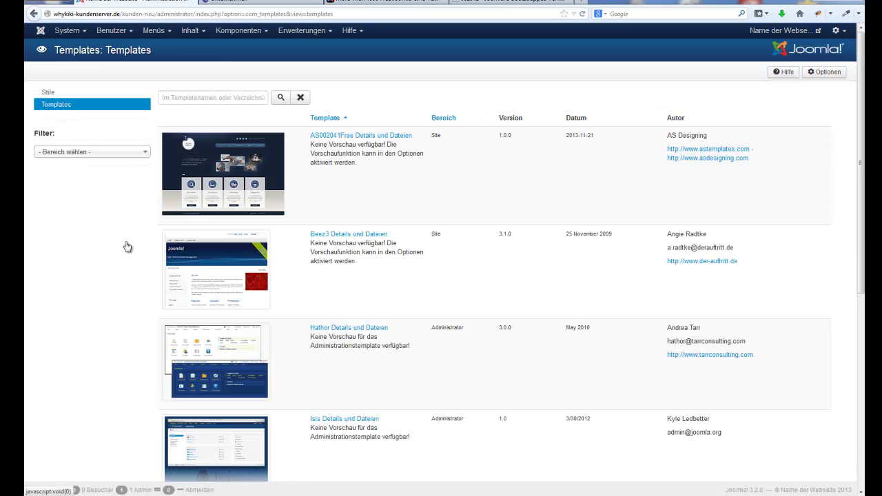
scroll(256, 361, "down", 8)
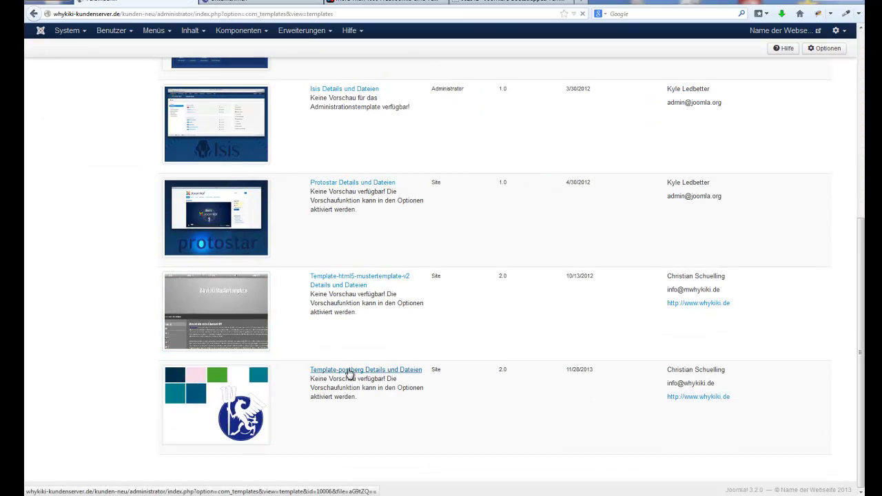
left_click(350, 371)
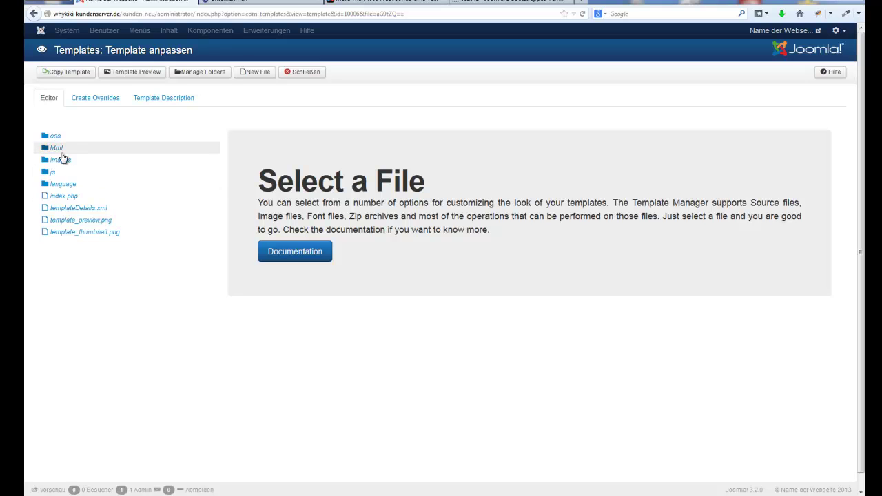
Step: Open default.php in the html/com_content/article folder and examine the code that outputs the article title heading
left_click(58, 149)
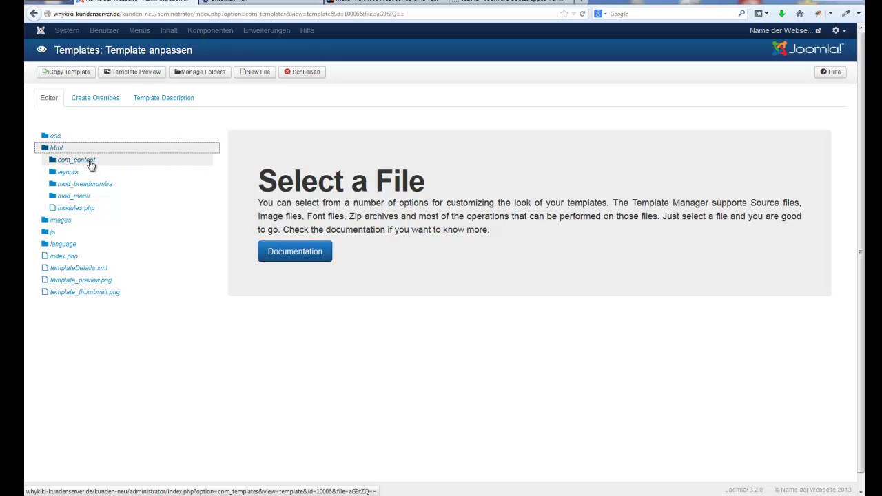
left_click(89, 162)
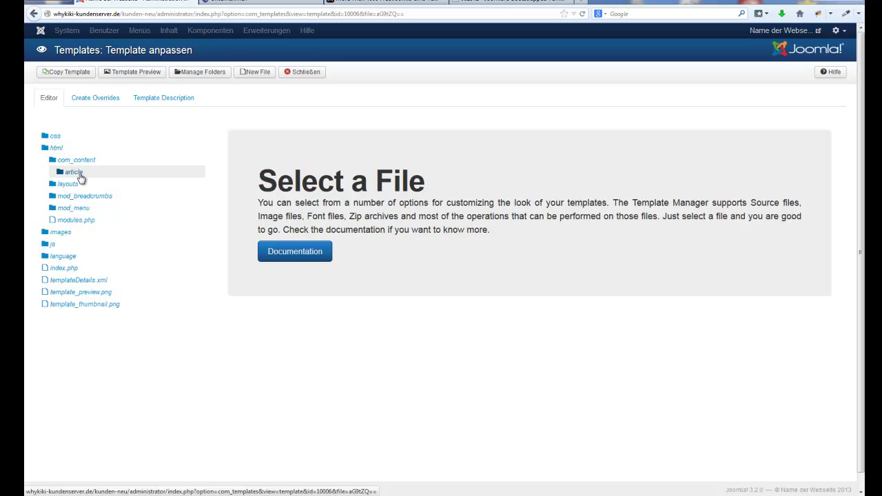
left_click(80, 177)
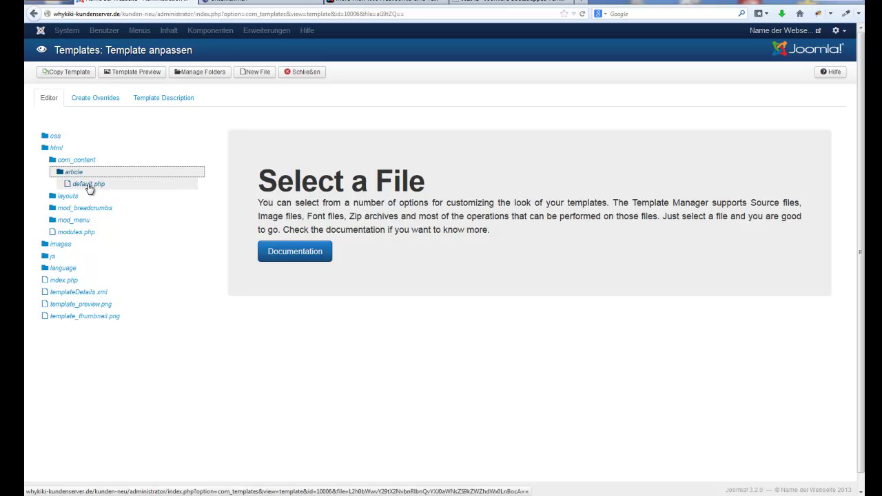
left_click(89, 185)
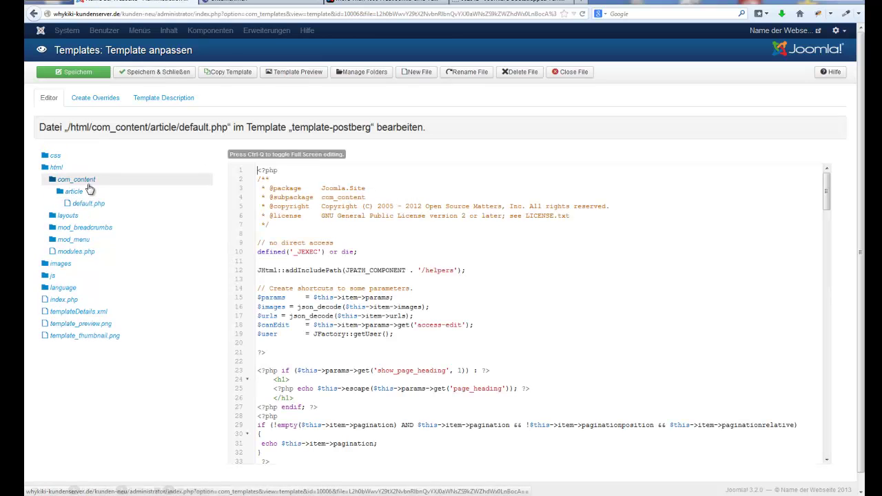
scroll(588, 345, "down", 5)
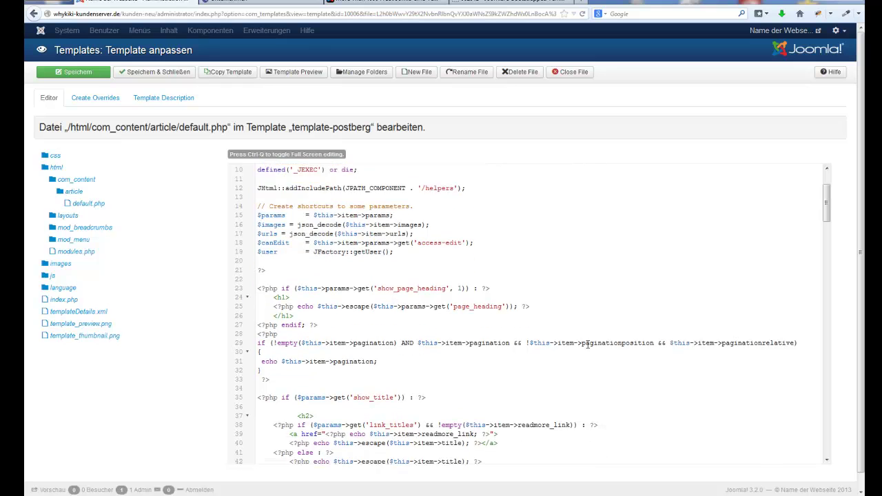
scroll(588, 345, "down", 2)
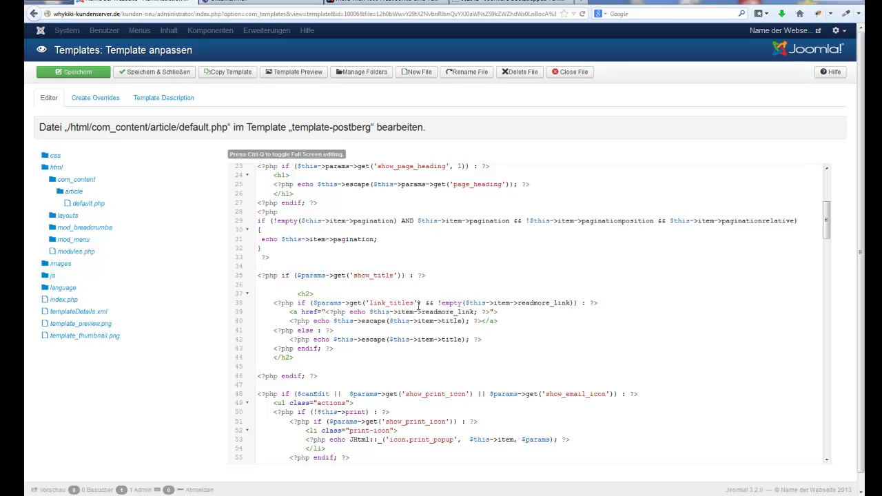
Step: Insert the test text "Kikkijkikiobverreide" after the opening h2 tag in default.php, save it, and reload the website's Unternehmen page
type("Kikkijkikiobverreide")
left_click(77, 72)
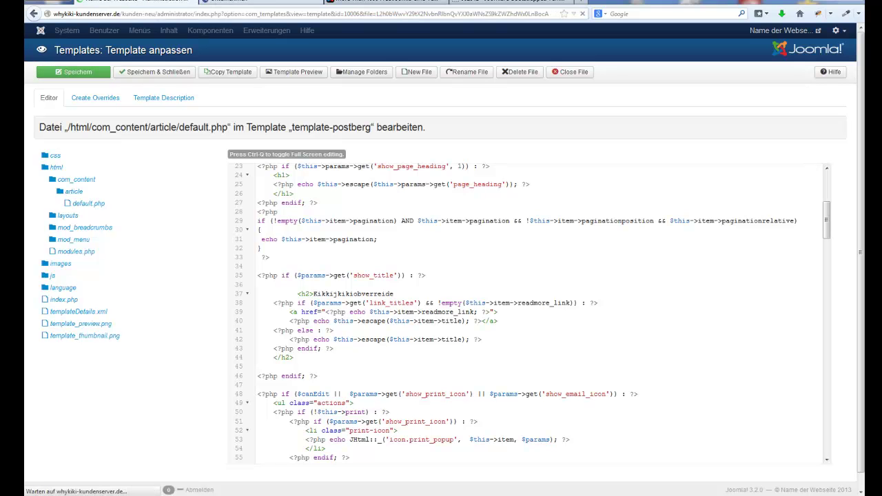
left_click(262, 2)
left_click(584, 14)
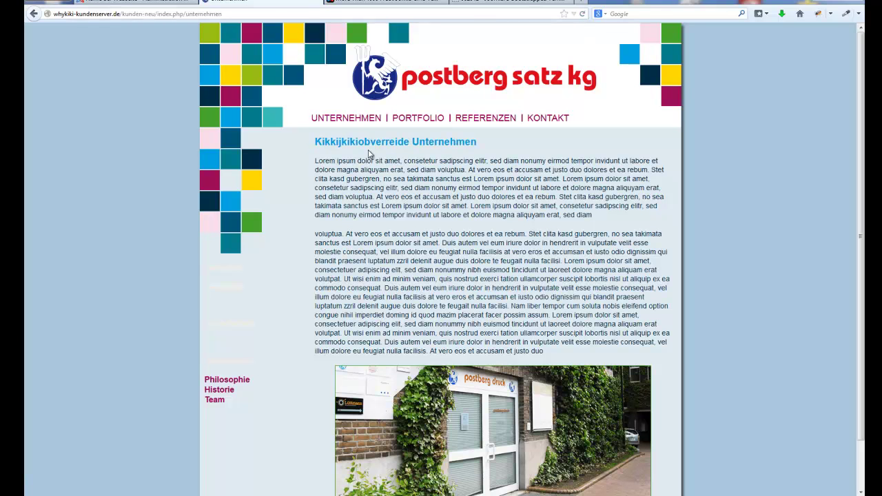
Step: Remove the text "Kikkijkikiobverreide" from the h2 heading in default.php, then save and close the file
left_click(159, 3)
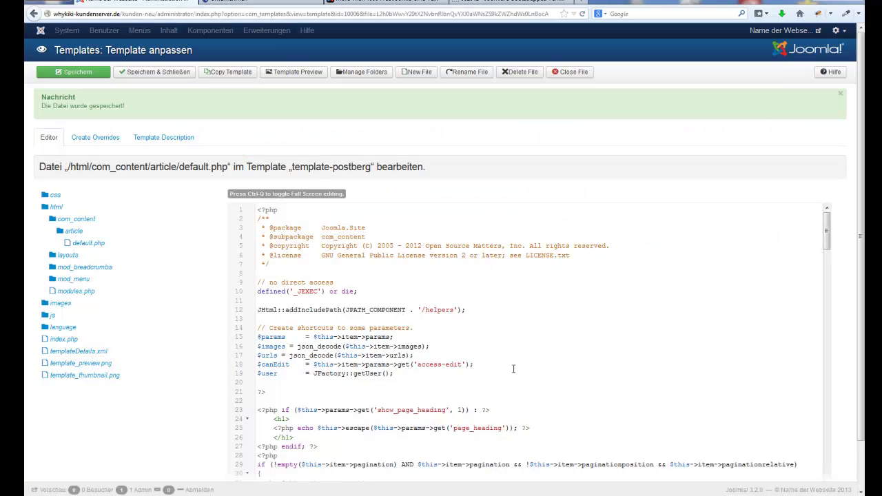
scroll(437, 461, "down", 3)
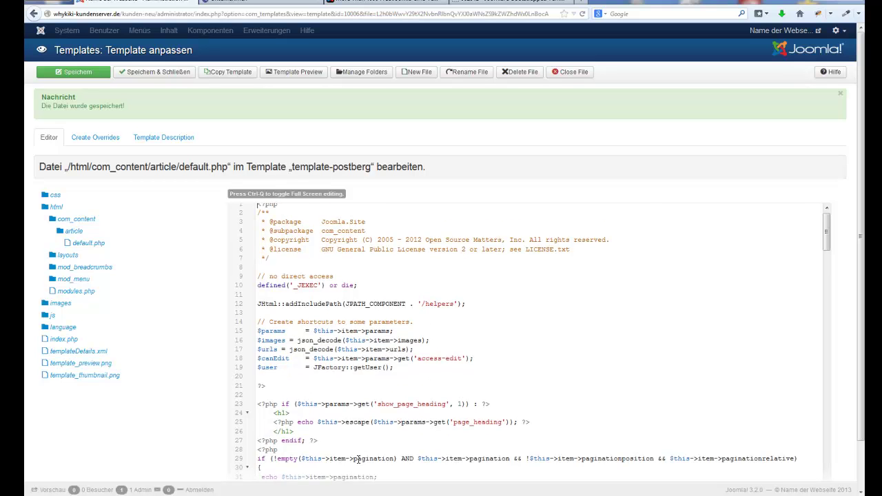
scroll(398, 442, "down", 3)
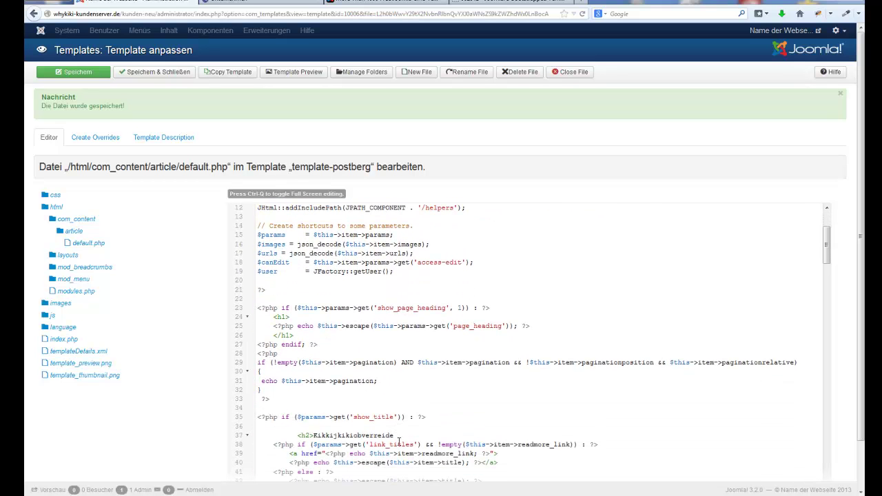
left_click_drag(401, 435, 313, 435)
key("BackSpace")
scroll(427, 413, "down", 20)
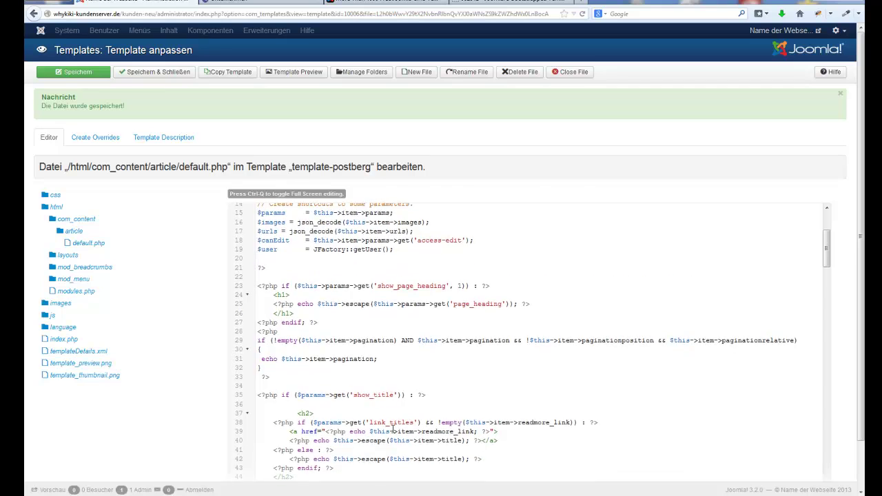
scroll(407, 418, "down", 20)
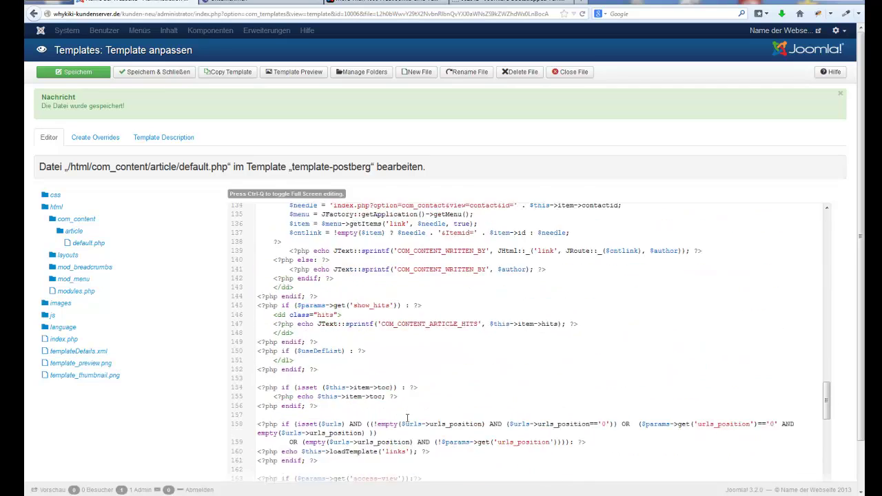
left_click_drag(827, 466, 827, 215)
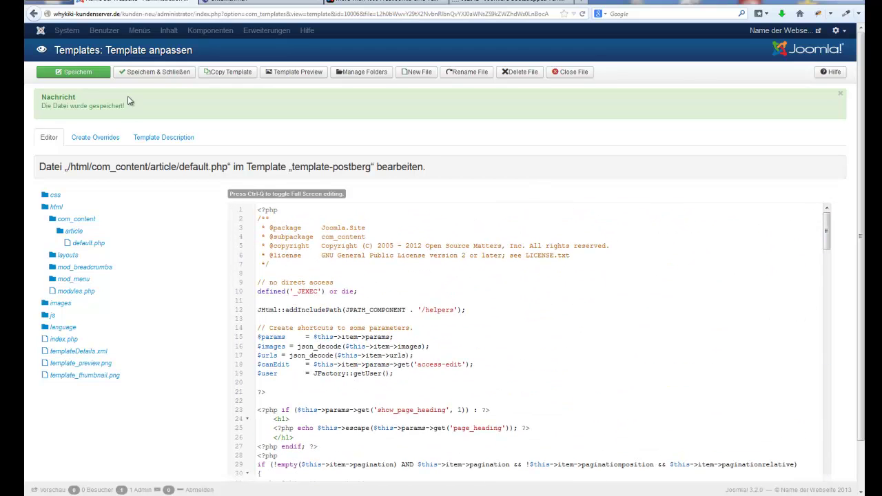
left_click(147, 73)
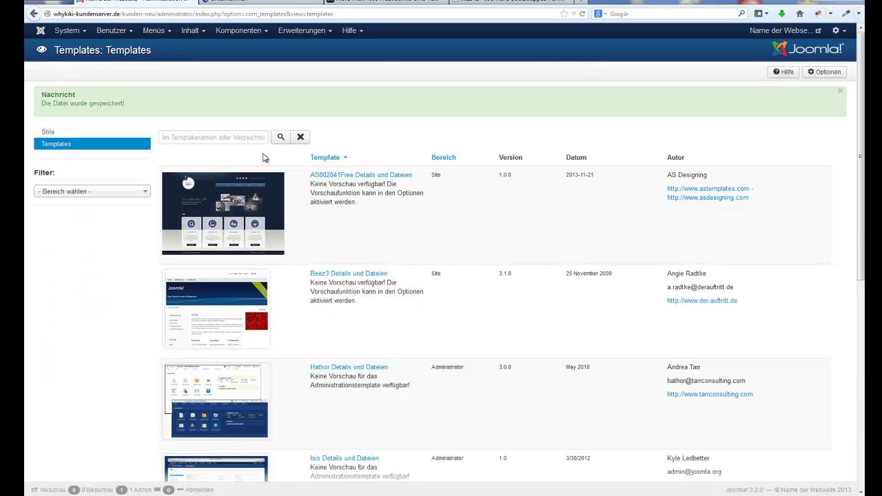
Step: View the website's Kontakt page, then open the details and files of Template-postberg in the administration
scroll(385, 310, "down", 5)
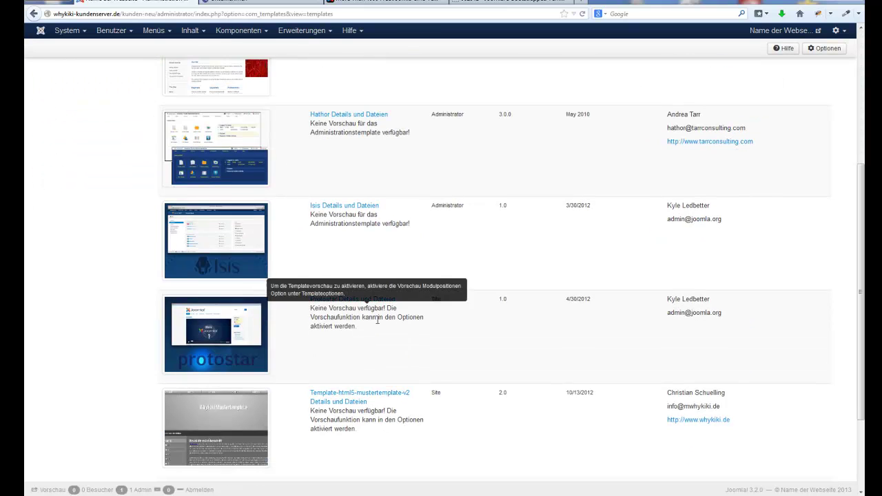
key("ctrl+Tab")
left_click(551, 120)
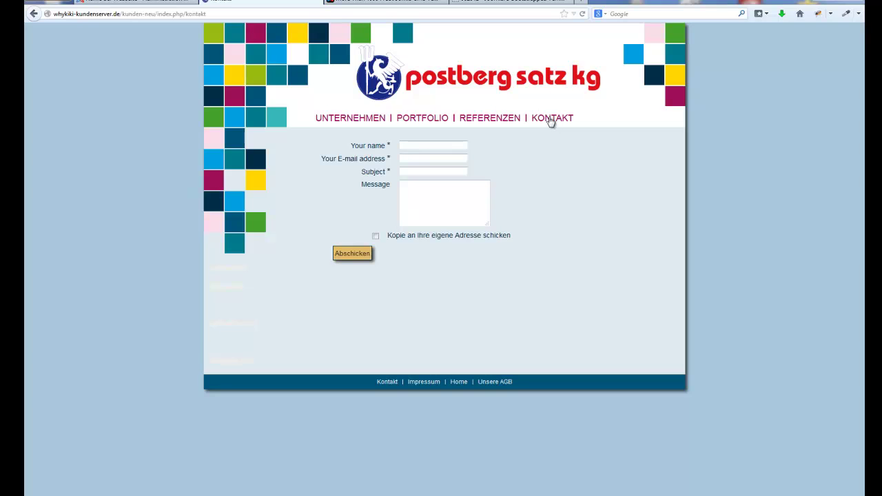
key("ctrl+shift+Tab")
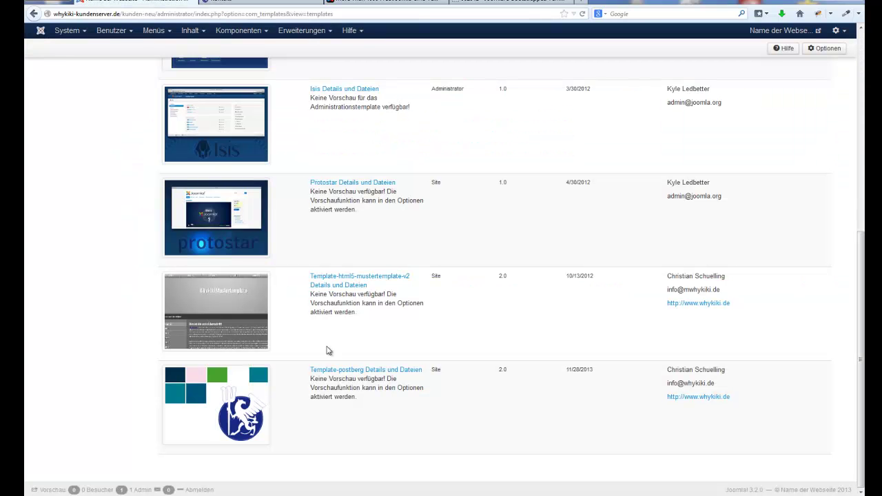
left_click(349, 373)
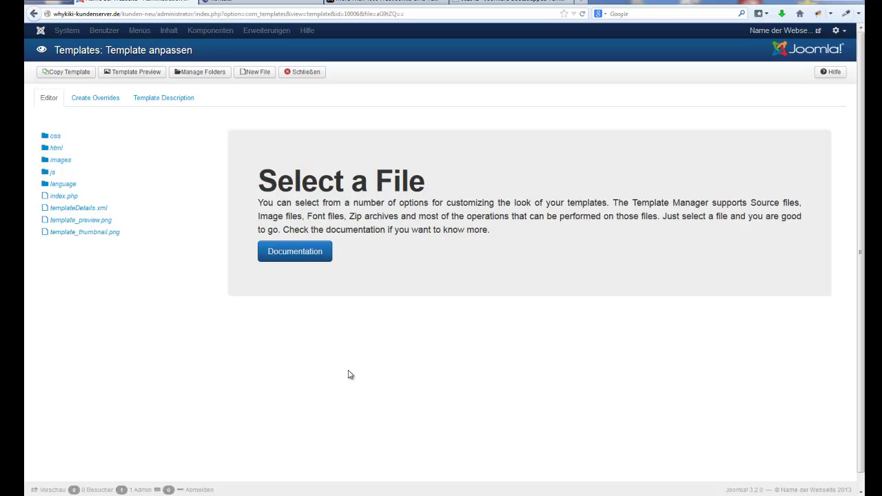
Step: Check which override files exist in the template's html/com_content/article folder, then collapse the html folder
left_click(53, 148)
left_click(69, 161)
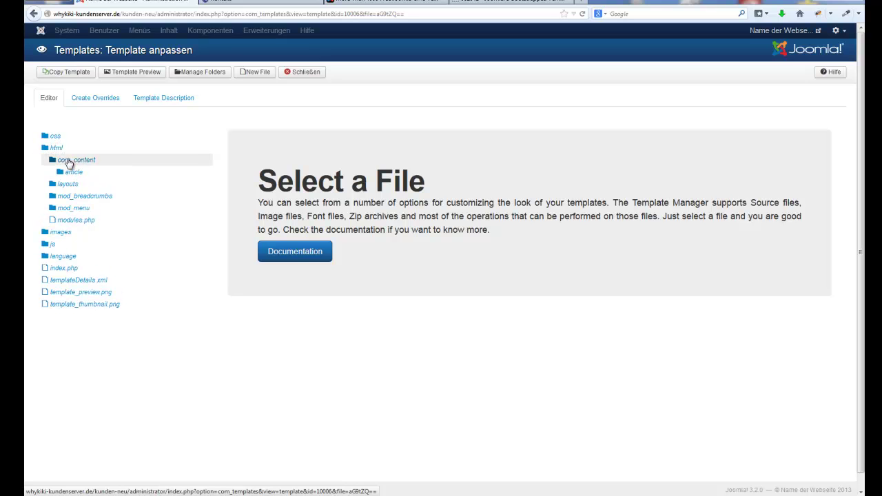
left_click(70, 172)
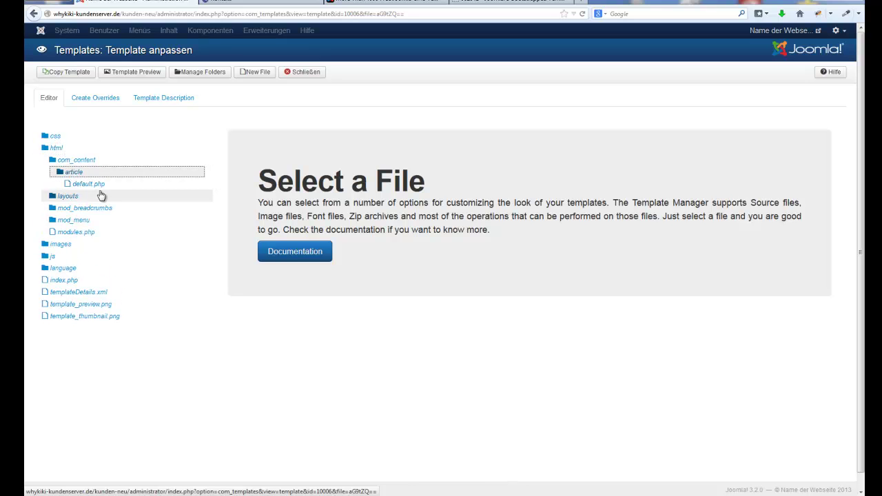
left_click(52, 151)
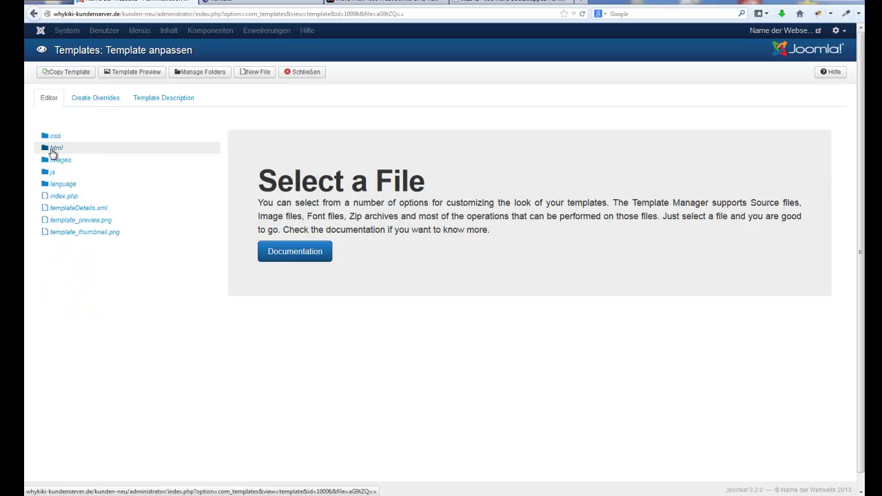
Step: Create a template override for the contact view of the com_flexicontactplus component
left_click(110, 100)
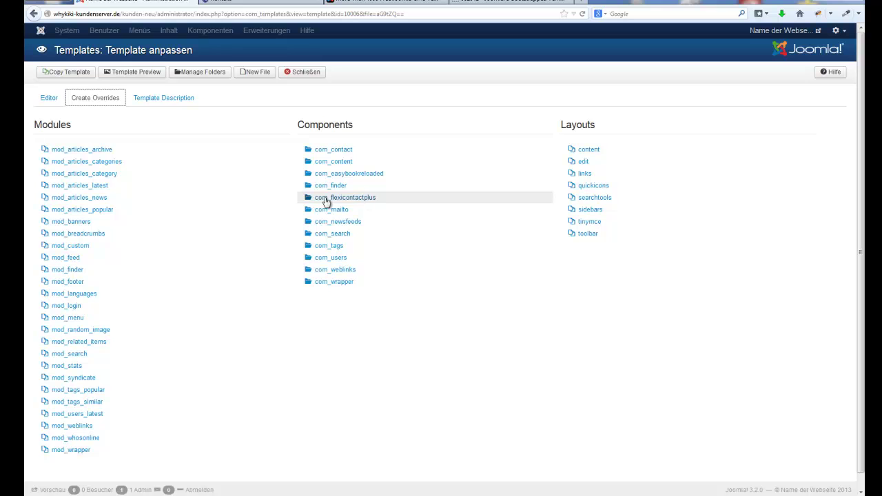
left_click(352, 199)
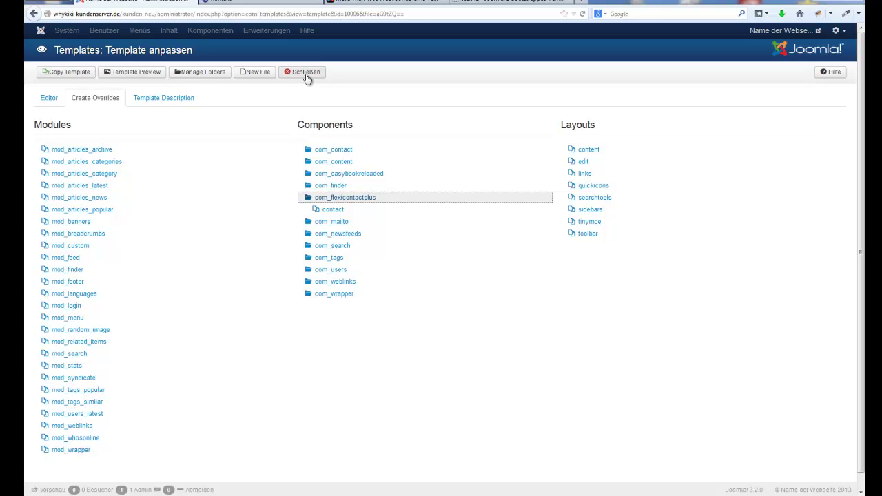
left_click(340, 209)
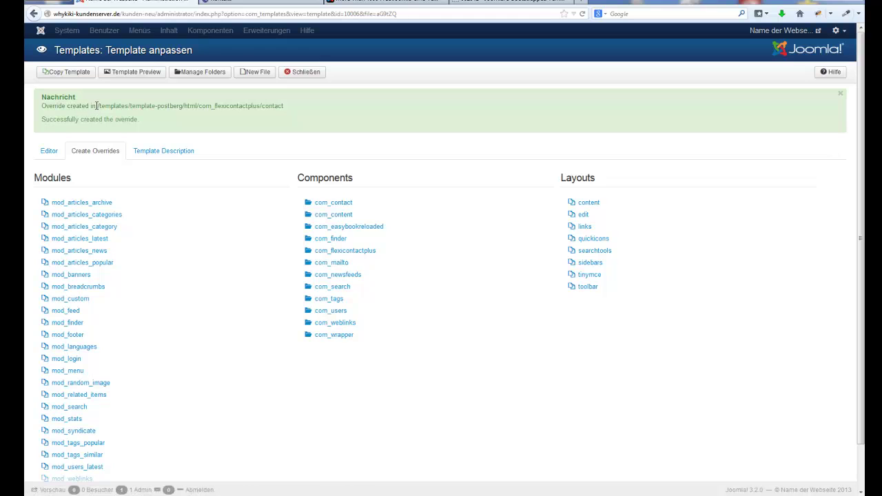
Step: Examine the files of the new override in the template's html/com_flexicontactplus/contact folder
left_click(50, 153)
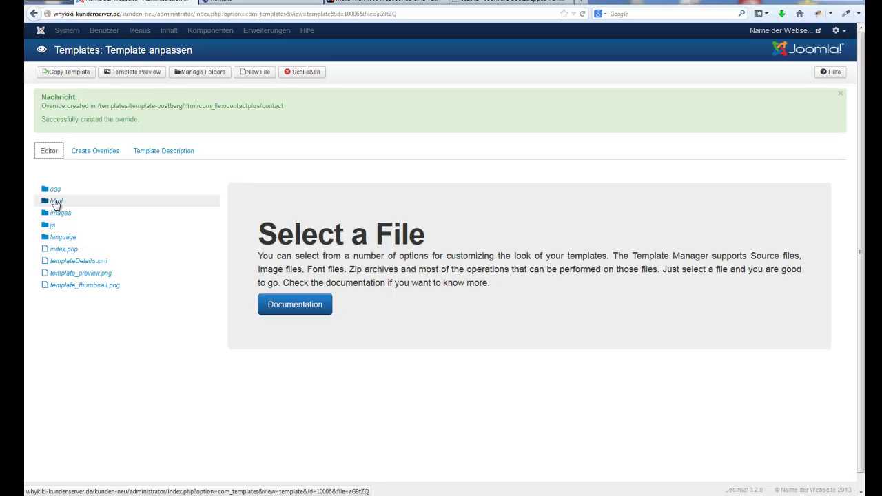
left_click(56, 201)
left_click(74, 226)
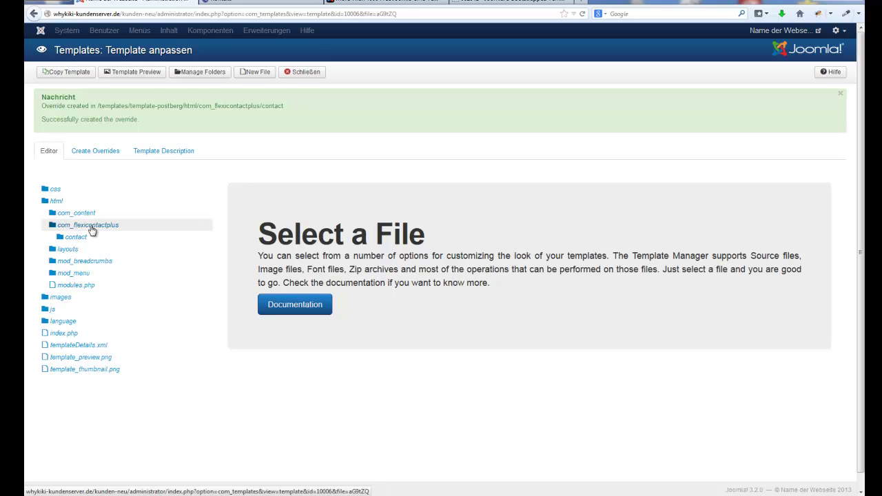
left_click(77, 237)
left_click(96, 239)
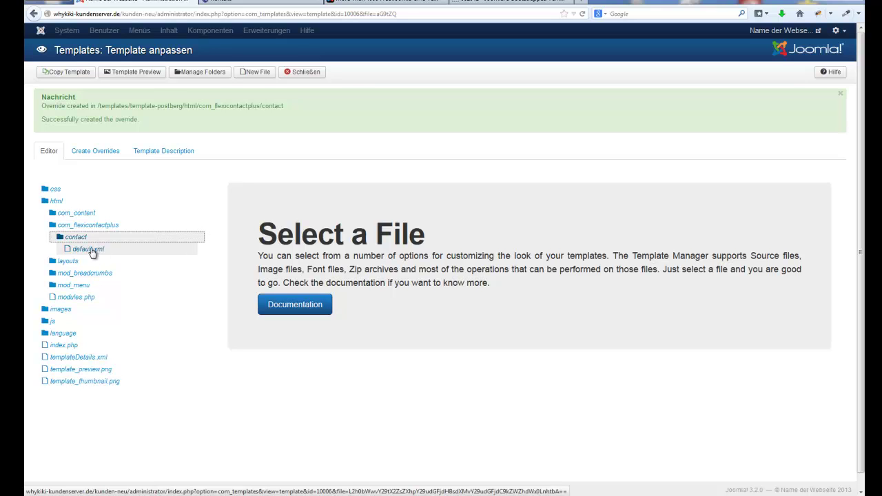
left_click(89, 226)
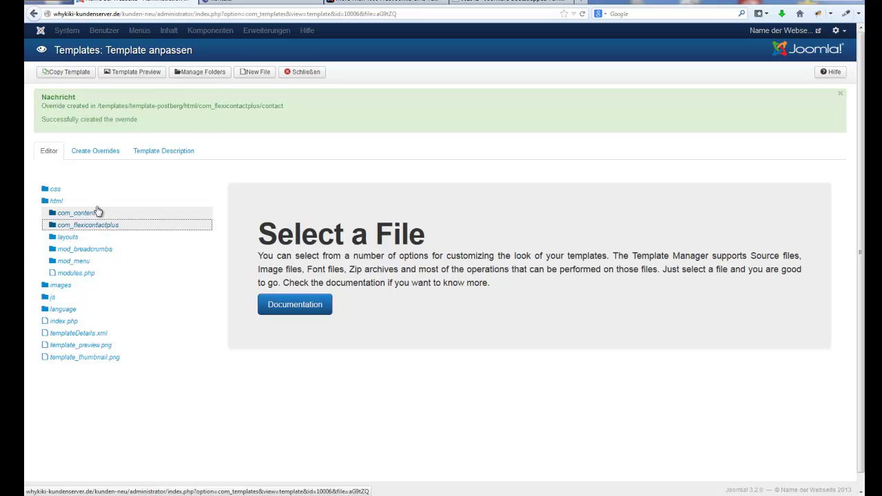
Step: Create a template override for the category view of the com_content component
left_click(81, 153)
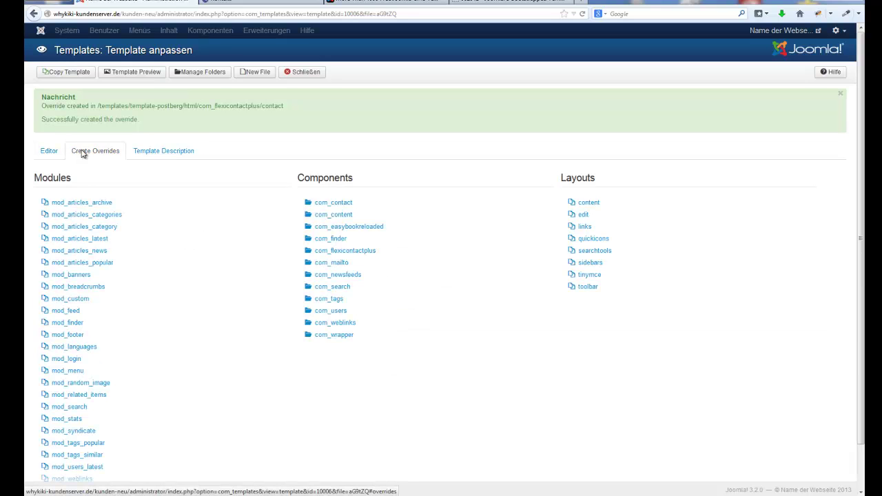
left_click(340, 204)
left_click(340, 205)
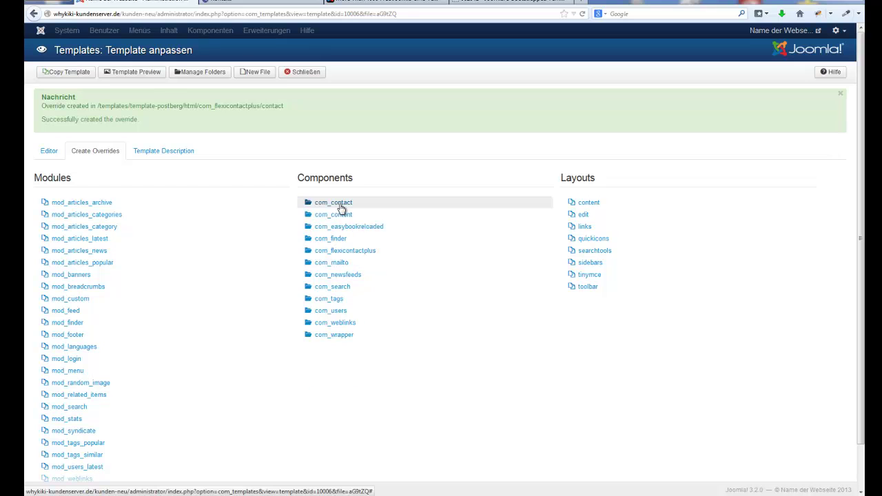
left_click(337, 215)
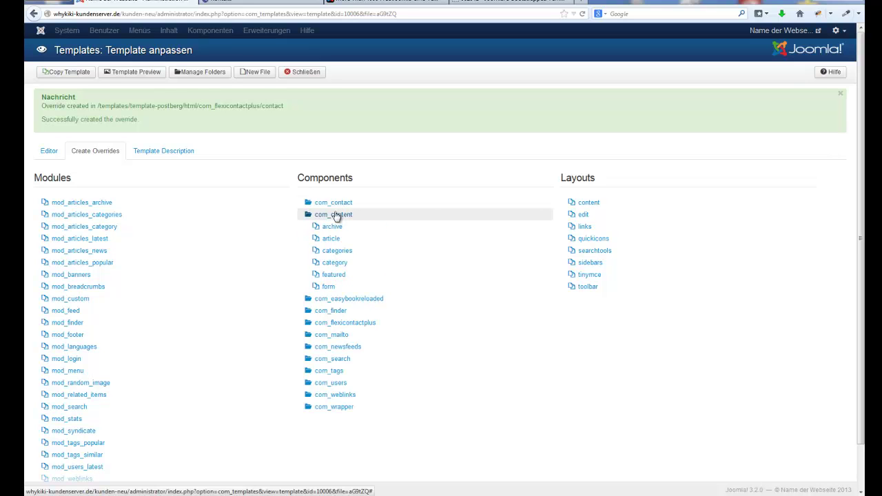
left_click(335, 264)
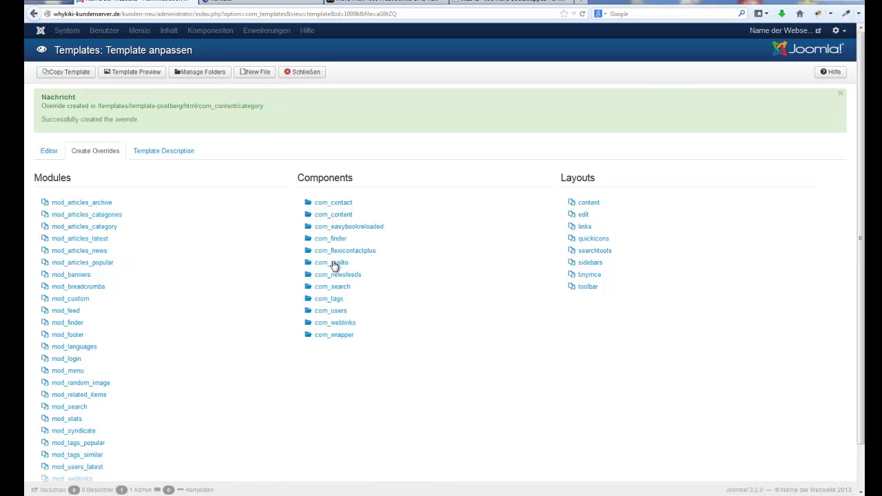
Step: Show the override files in the template's html/com_content/category folder
left_click(49, 153)
left_click(55, 201)
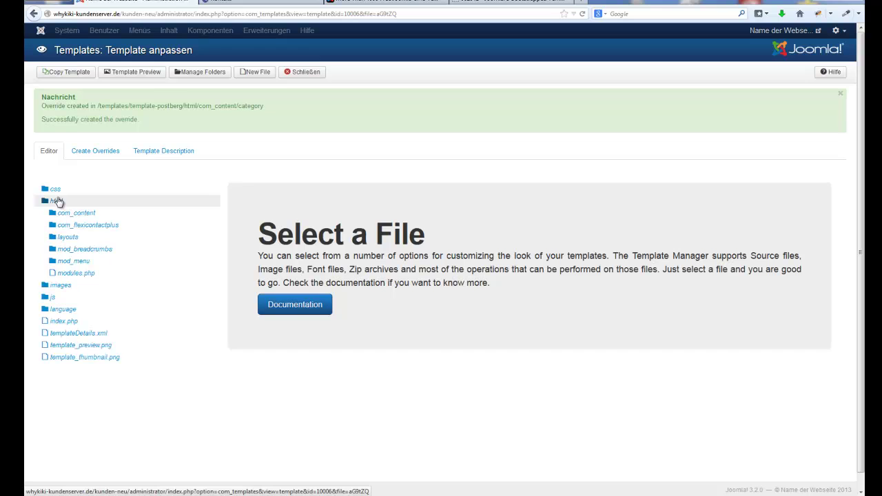
left_click(69, 213)
left_click(81, 237)
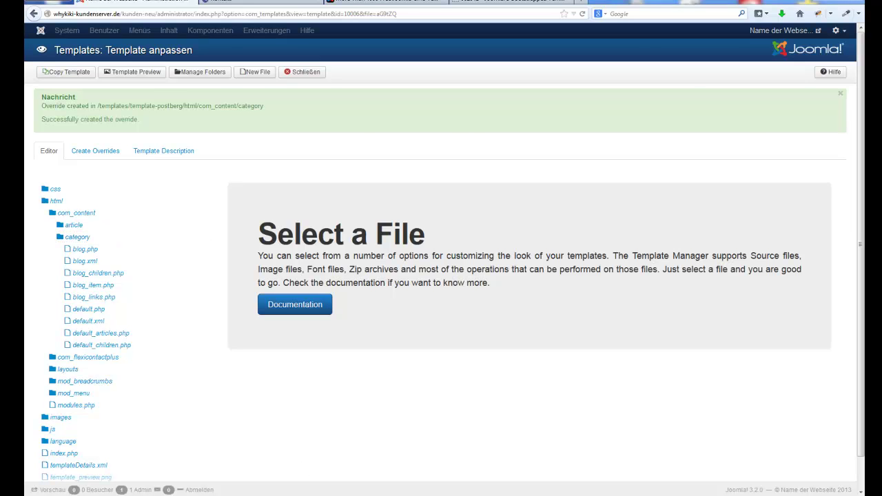
Step: Switch to the FTP client, examine the files in kunden-neu/components/com_easybookreloaded/views/easybookreloaded/tmpl, and close the client
key("alt+Tab")
double_click(269, 178)
double_click(270, 178)
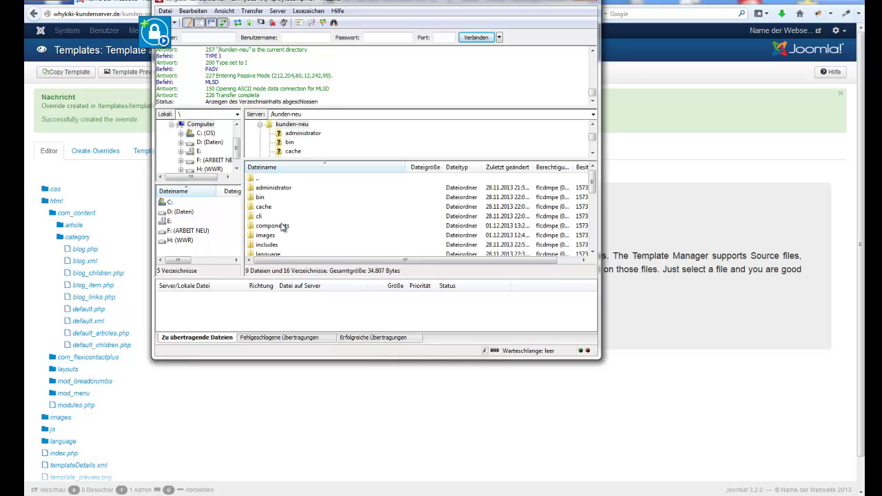
double_click(282, 227)
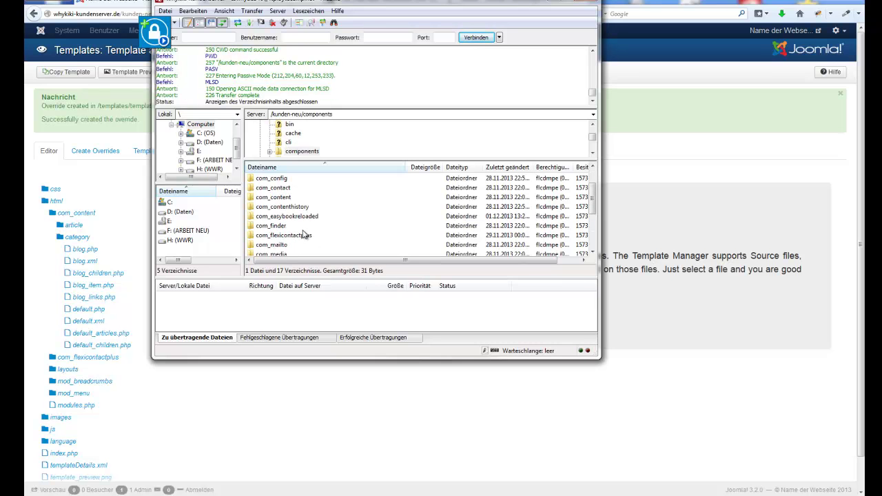
double_click(284, 216)
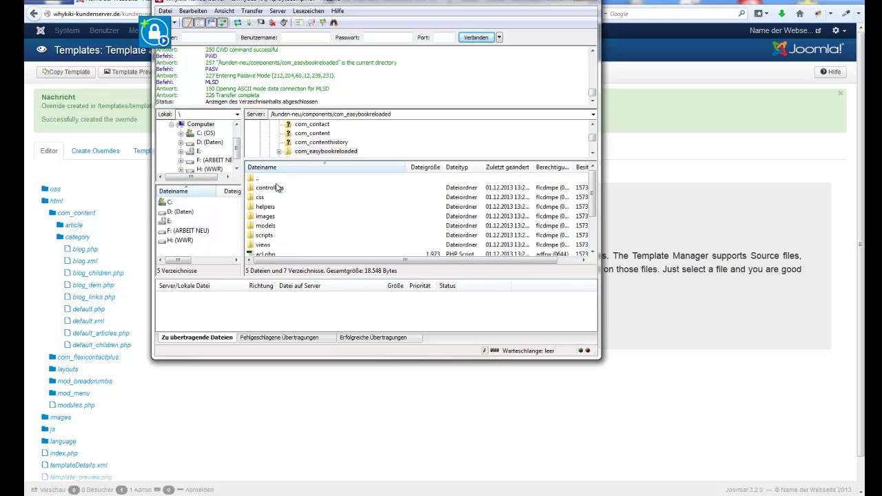
double_click(265, 246)
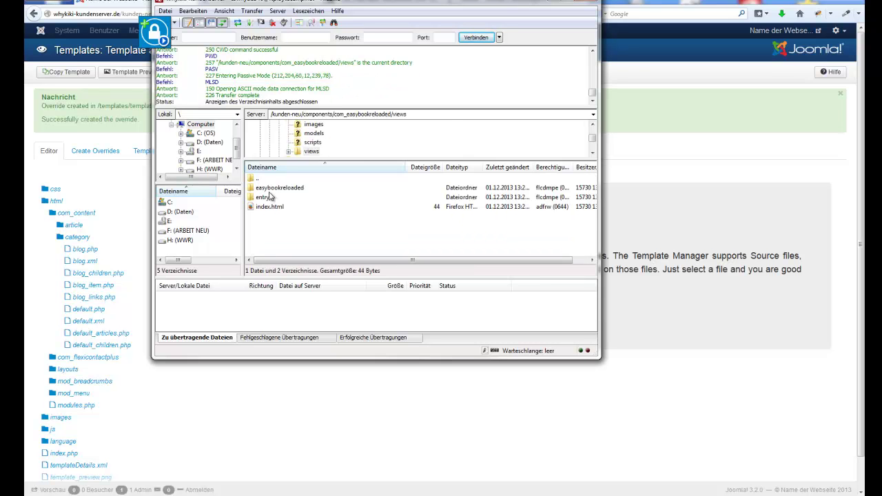
double_click(271, 188)
double_click(266, 189)
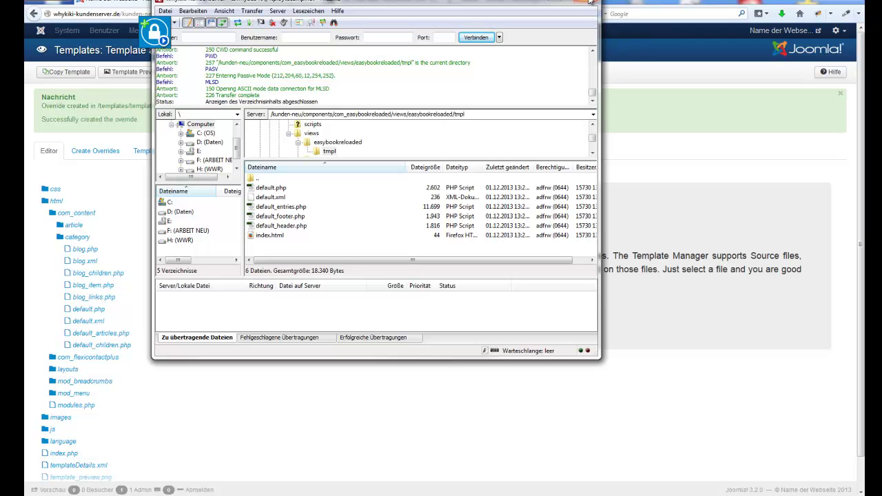
left_click(590, 3)
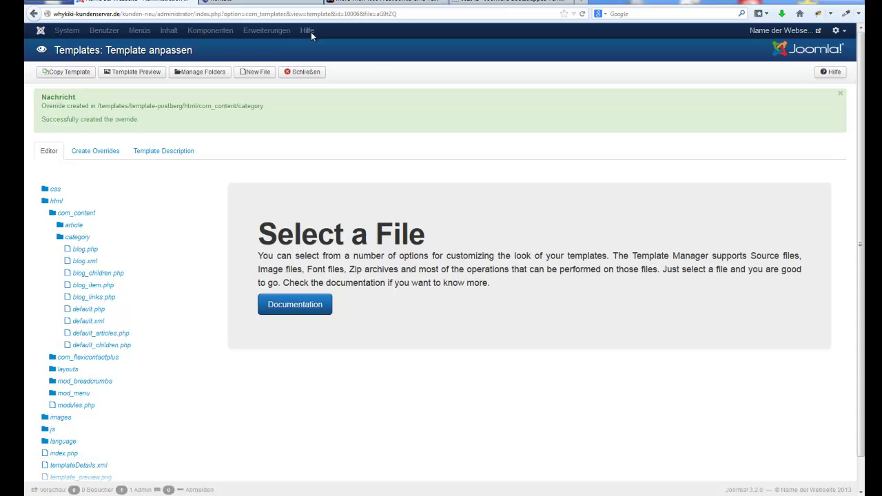
Step: Switch to the YouTube page of the Joomla 3.x installation tutorial and open the ScreendesignWhykiki channel
left_click(303, 2)
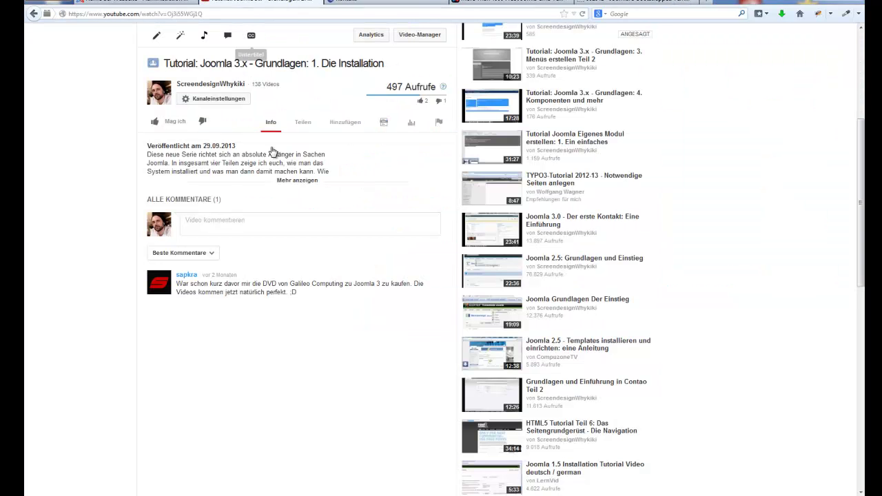
scroll(227, 290, "up", 3)
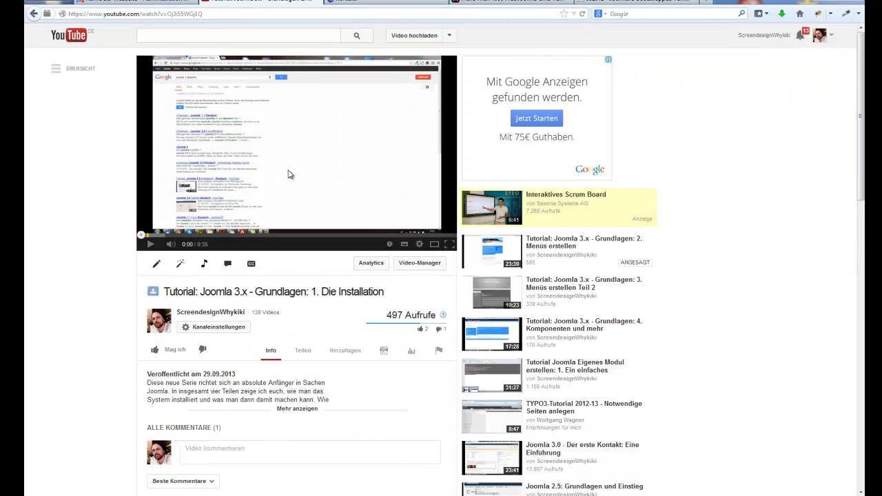
left_click(212, 314)
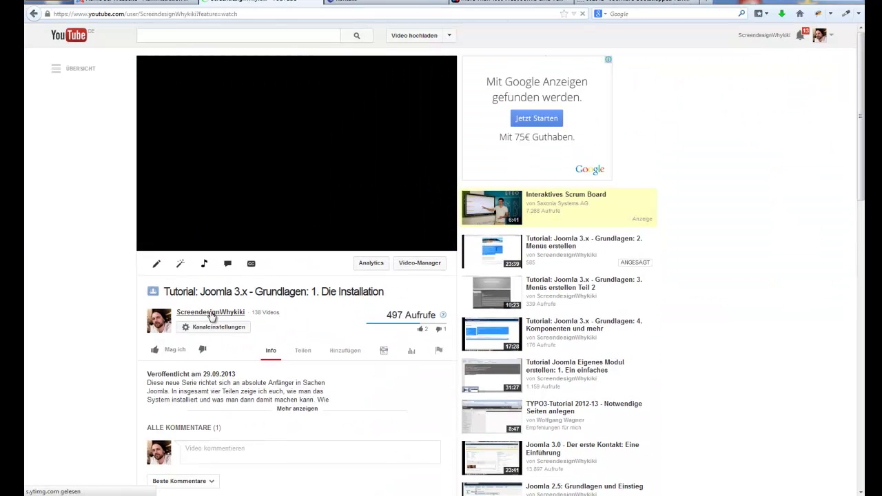
Step: Search YouTube for "template tutorial joomla"
left_click(244, 36)
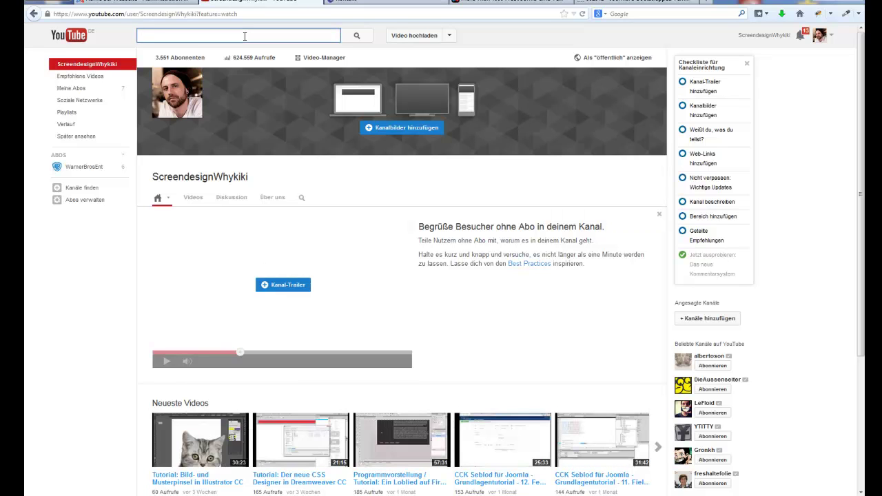
type("template tutro")
key("BackSpace")
key("BackSpace")
type("orial")
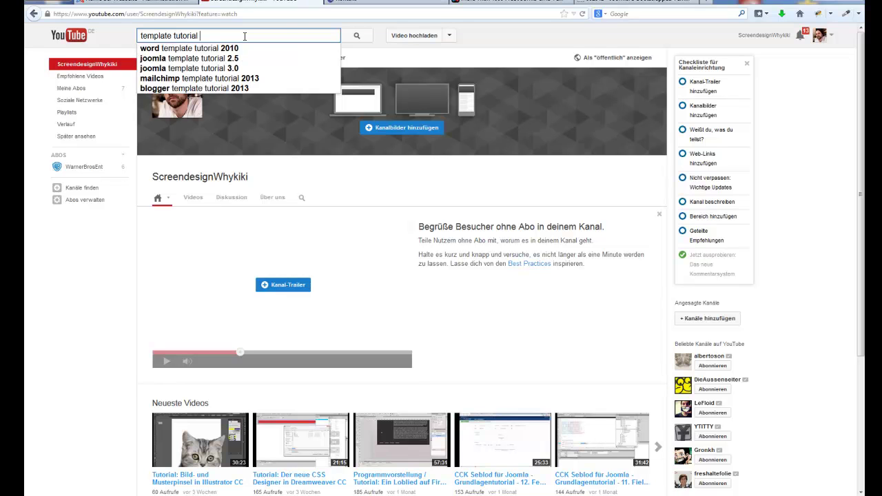
type(" joo")
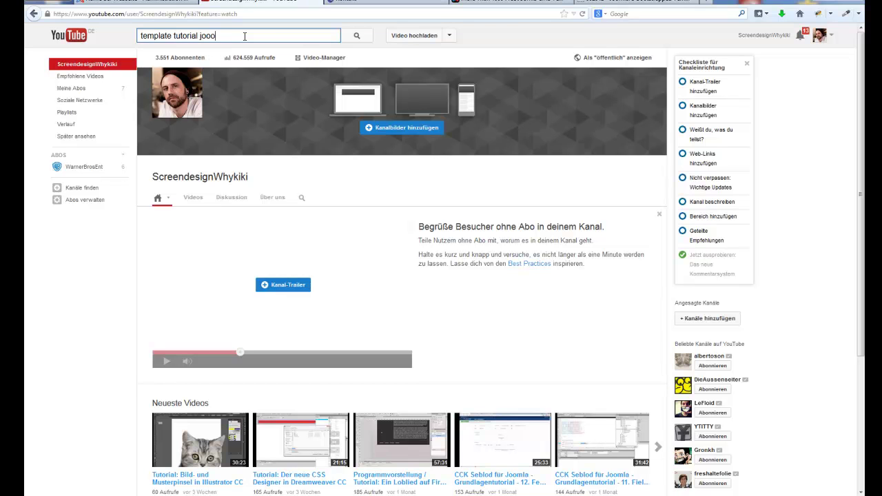
type("mla")
key("Return")
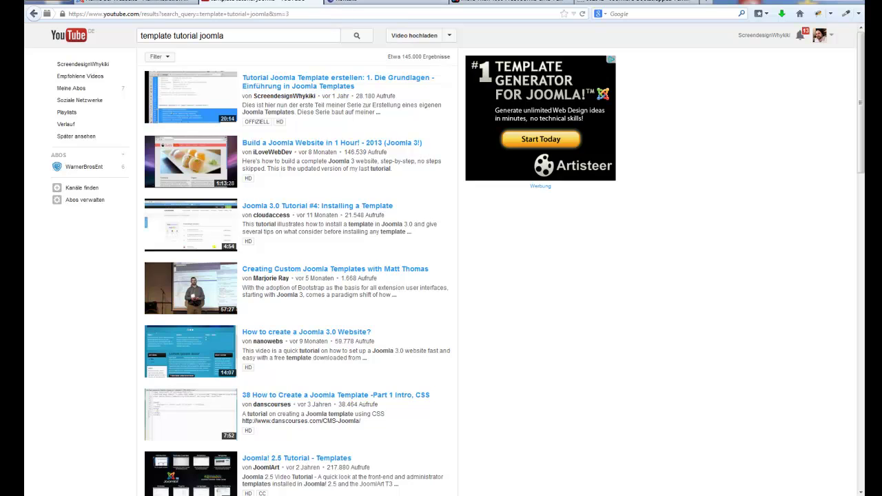
Step: Return to the Joomla administration, close the template editor, and show the installed templates at the end of the list
left_click(138, 4)
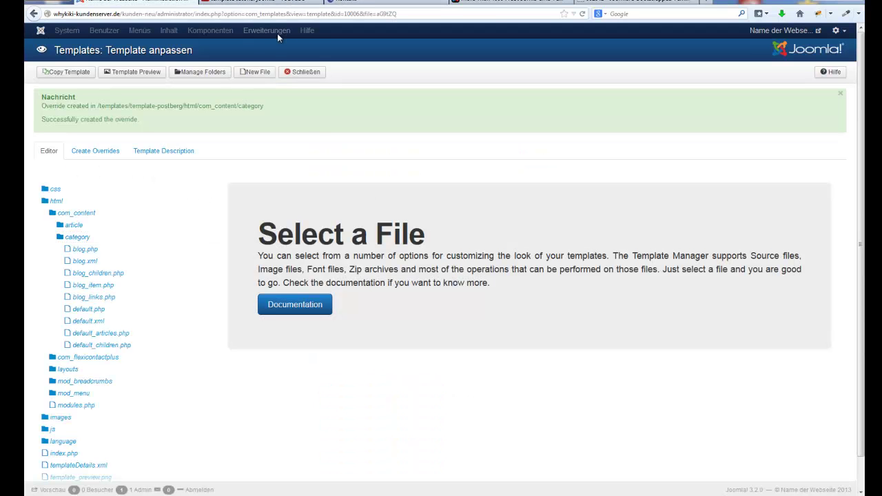
left_click(306, 72)
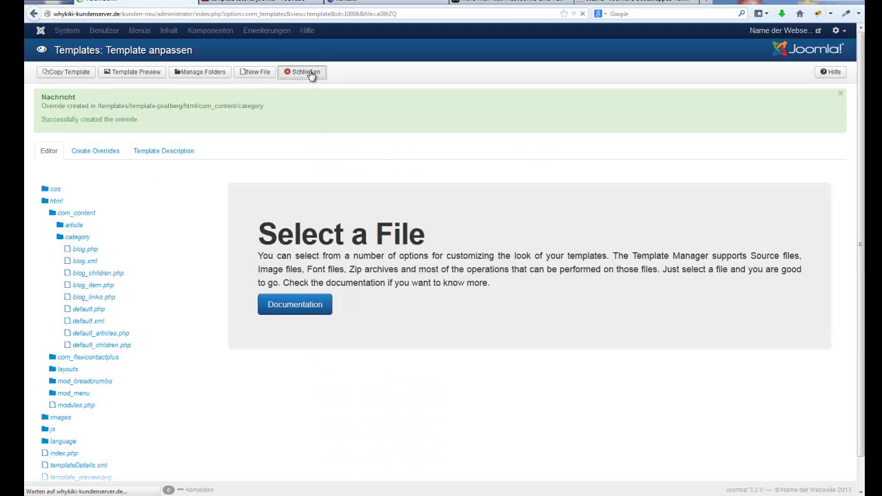
scroll(353, 393, "down", 5)
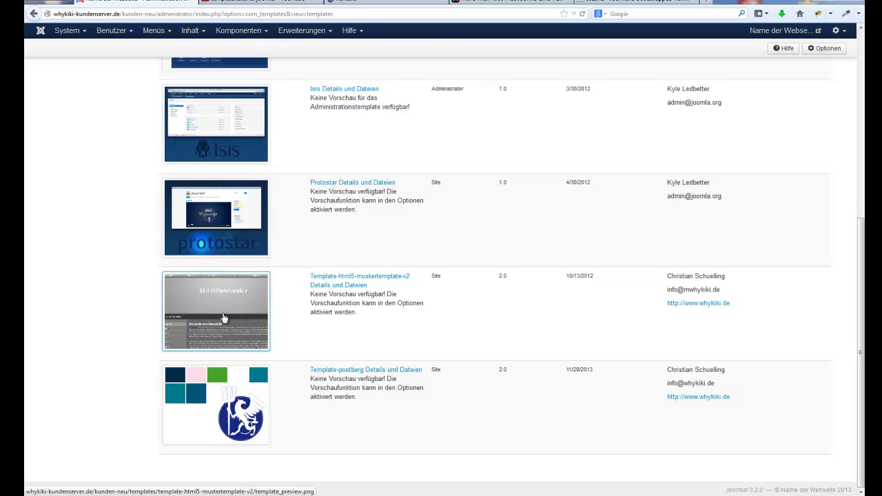
Step: Look over the YouTube video "Tutorial Joomla Template erstellen: 1. Die Grundlagen" and its page, and return to the start of Joomla's template list
left_click(296, 2)
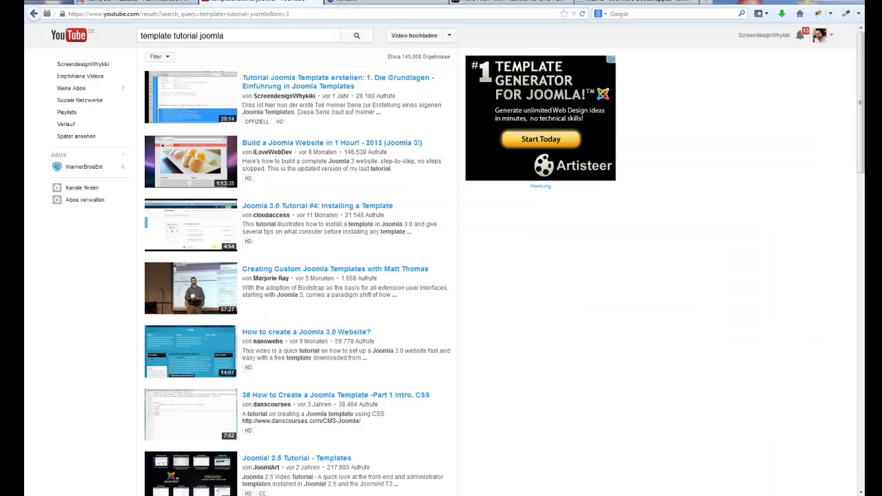
left_click(335, 83)
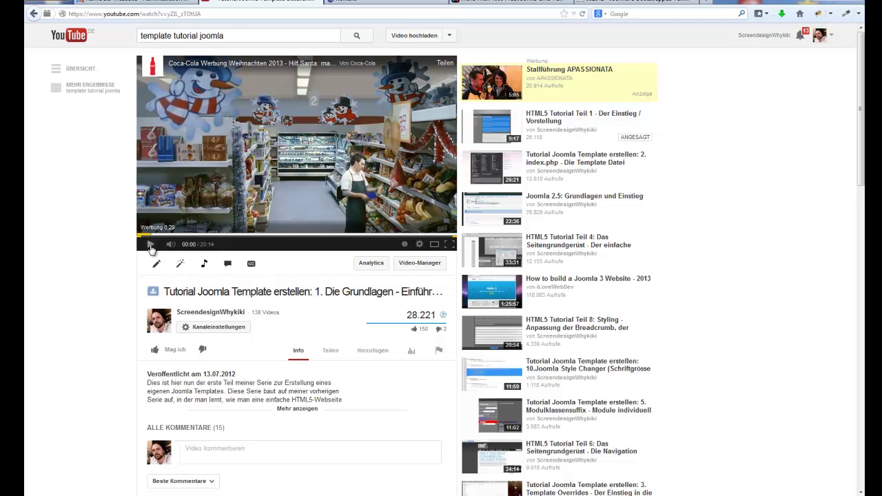
scroll(231, 319, "down", 5)
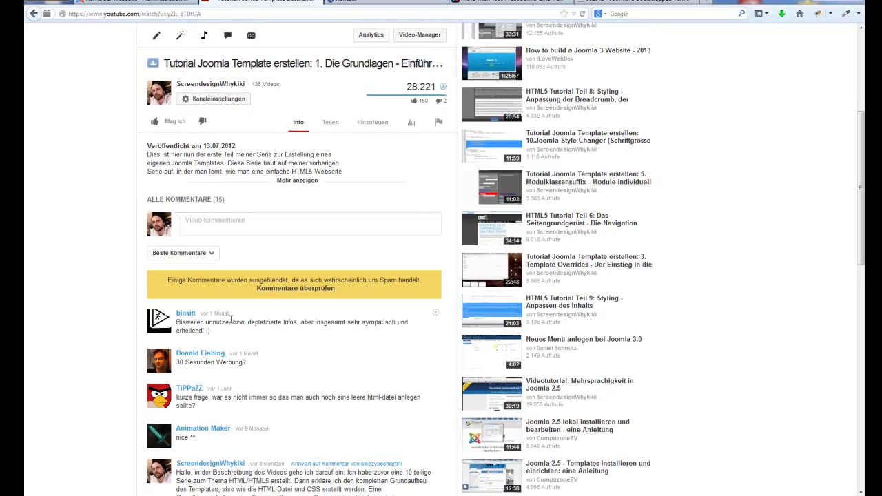
scroll(231, 319, "up", 1)
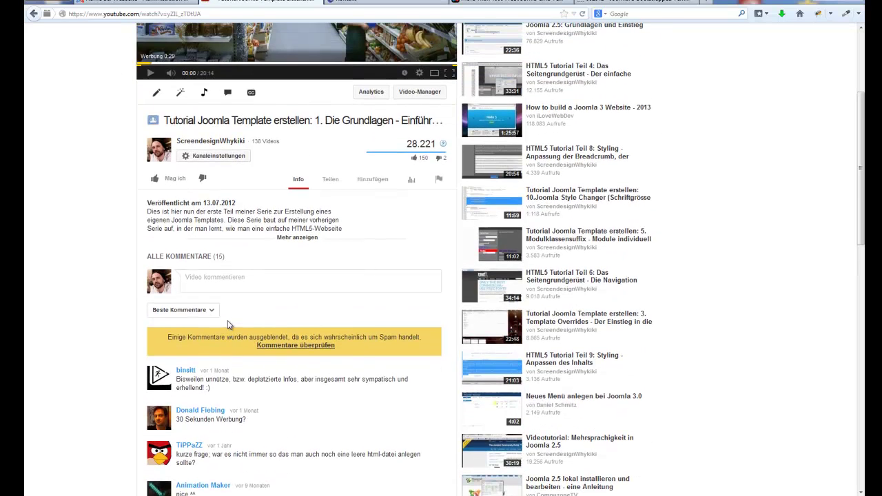
scroll(229, 325, "up", 3)
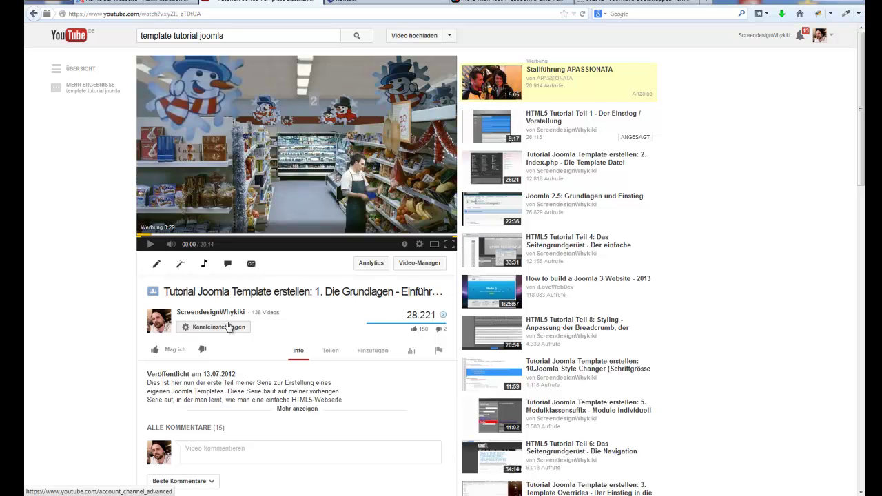
left_click(170, 3)
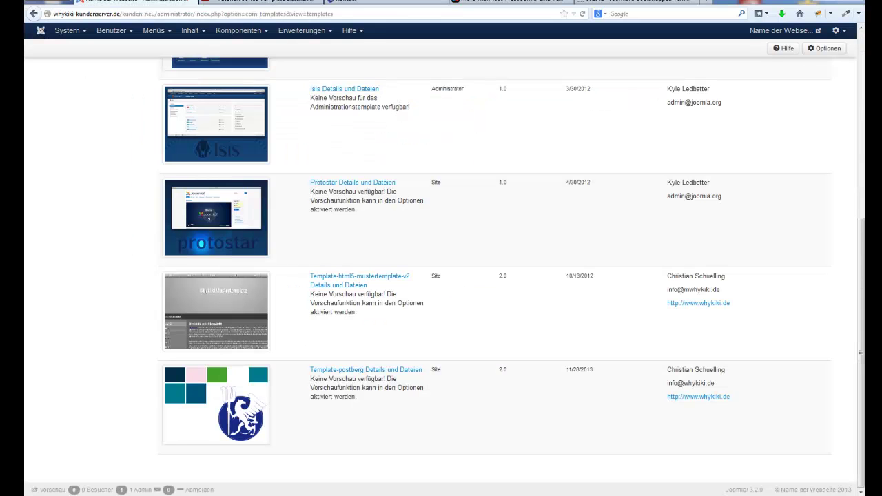
scroll(205, 256, "up", 5)
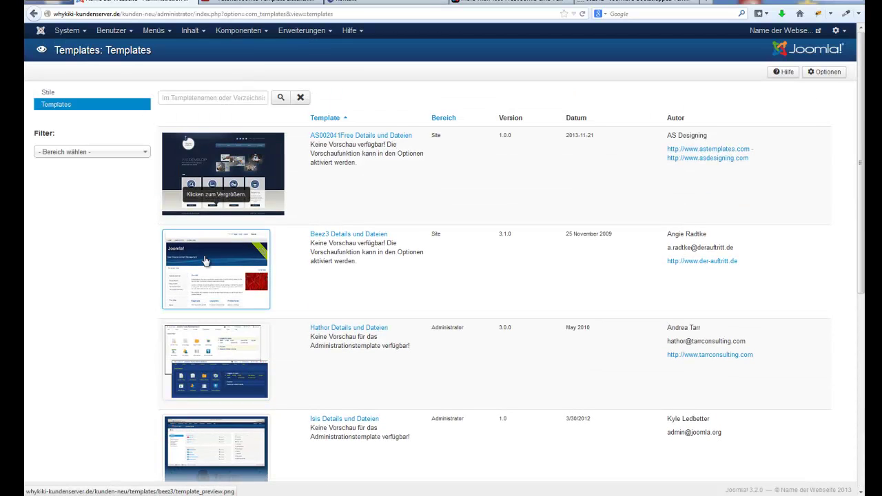